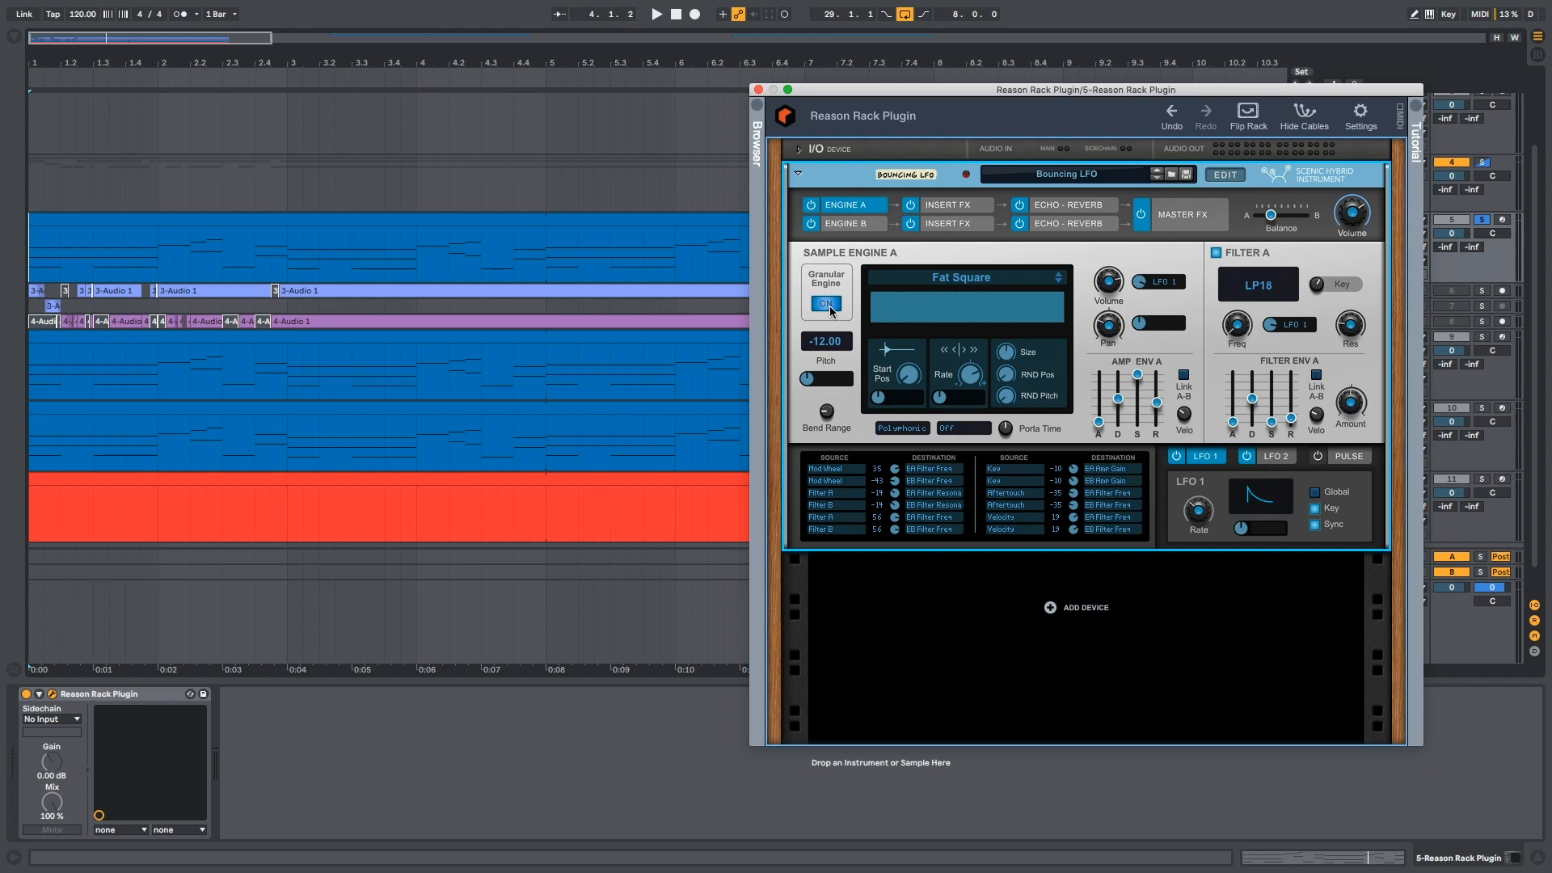
- Turn off sample engine A's granular engine and play the arrangement briefly to hear the Bouncing LFO patch
left_click(825, 304)
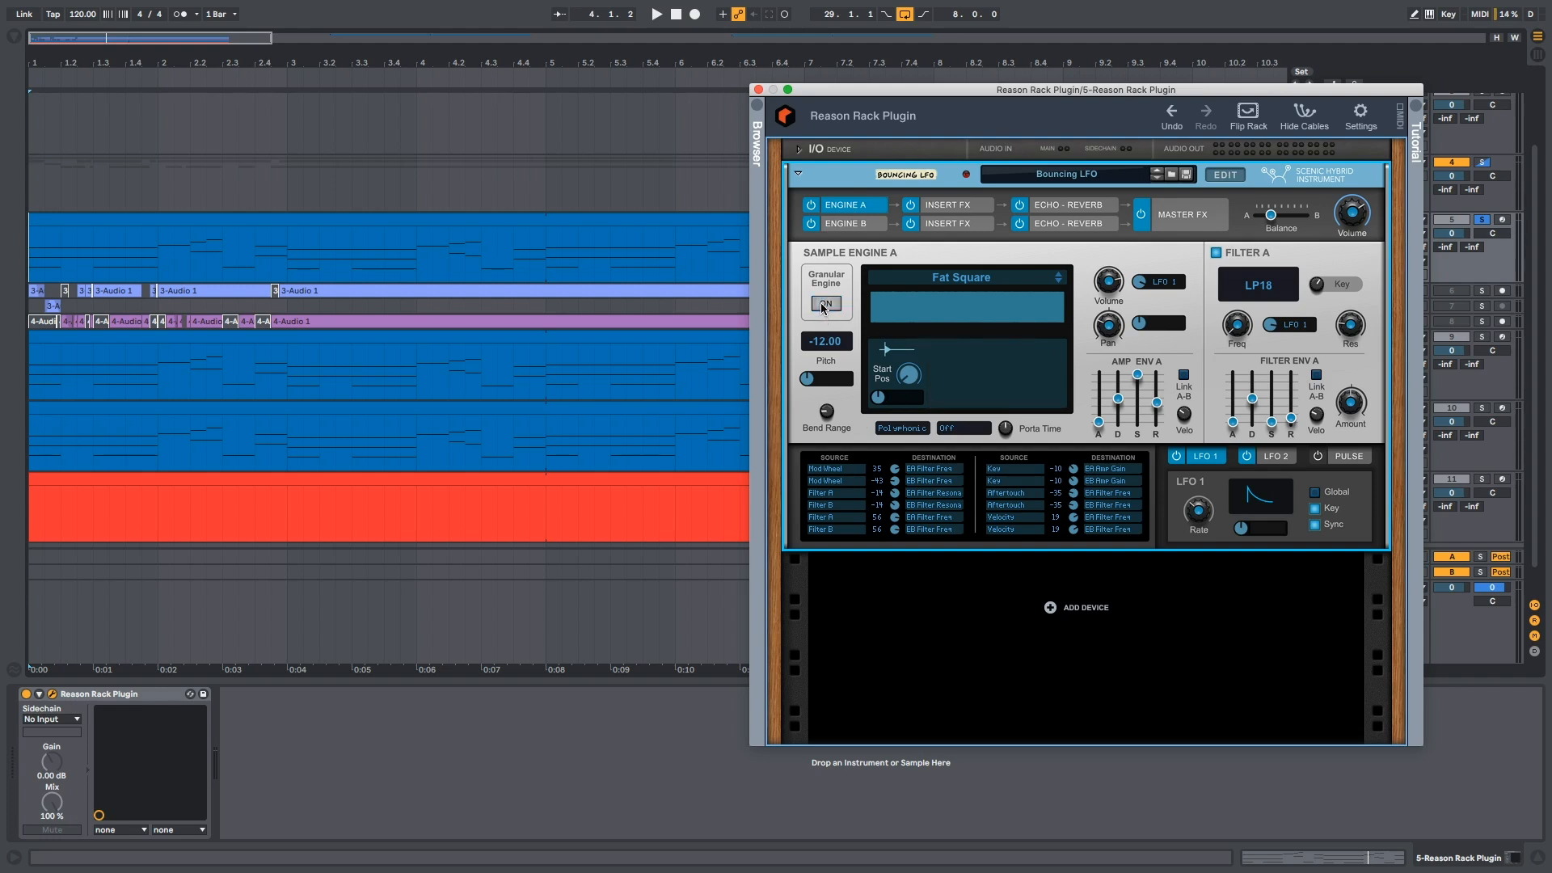
key("space")
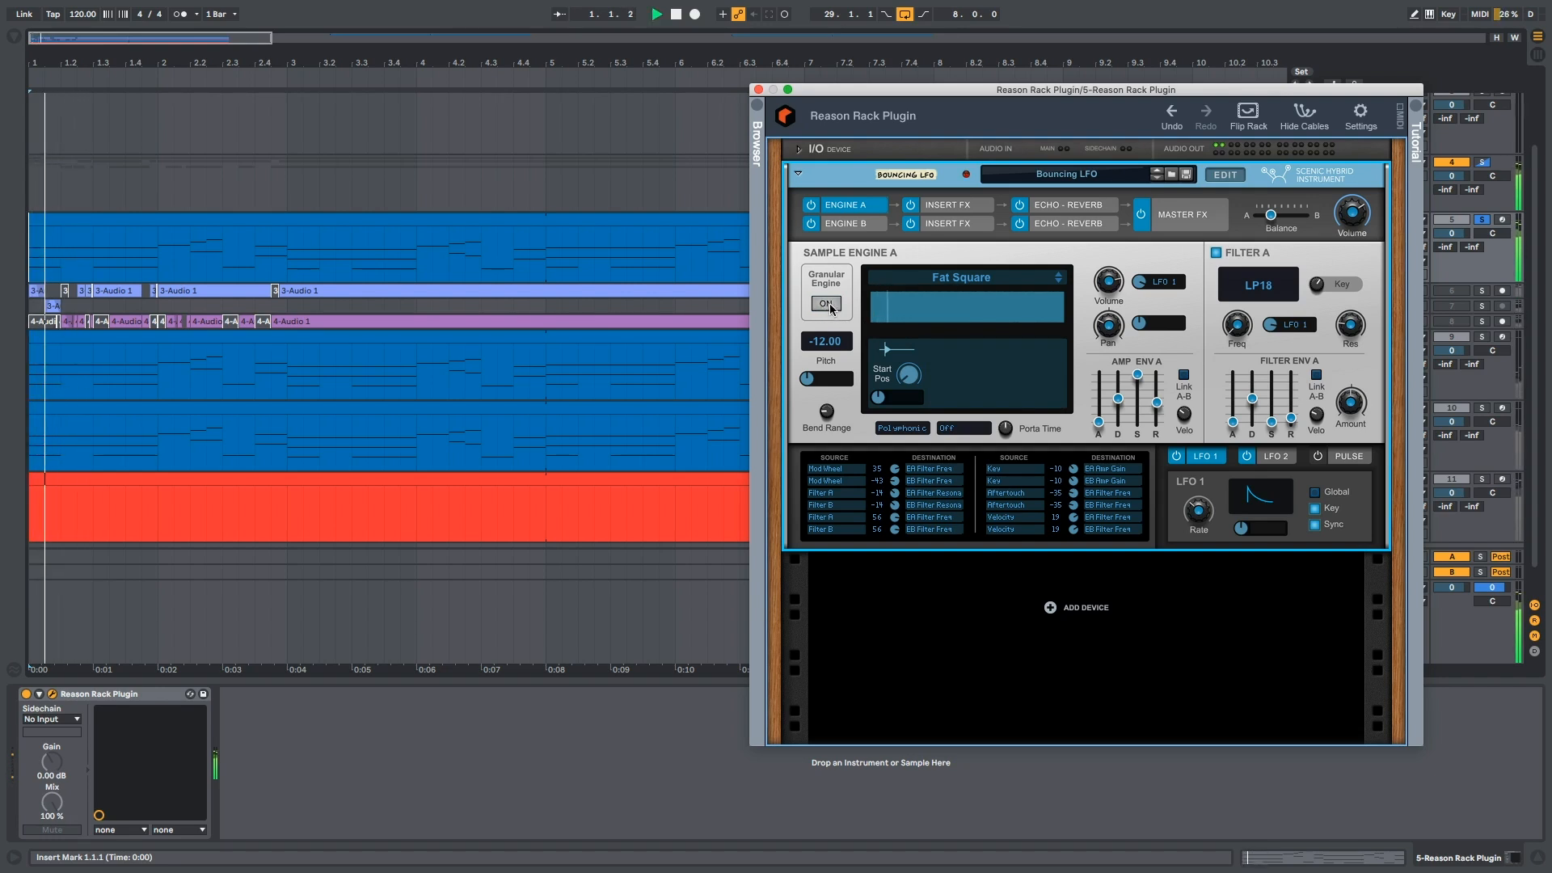
key("space")
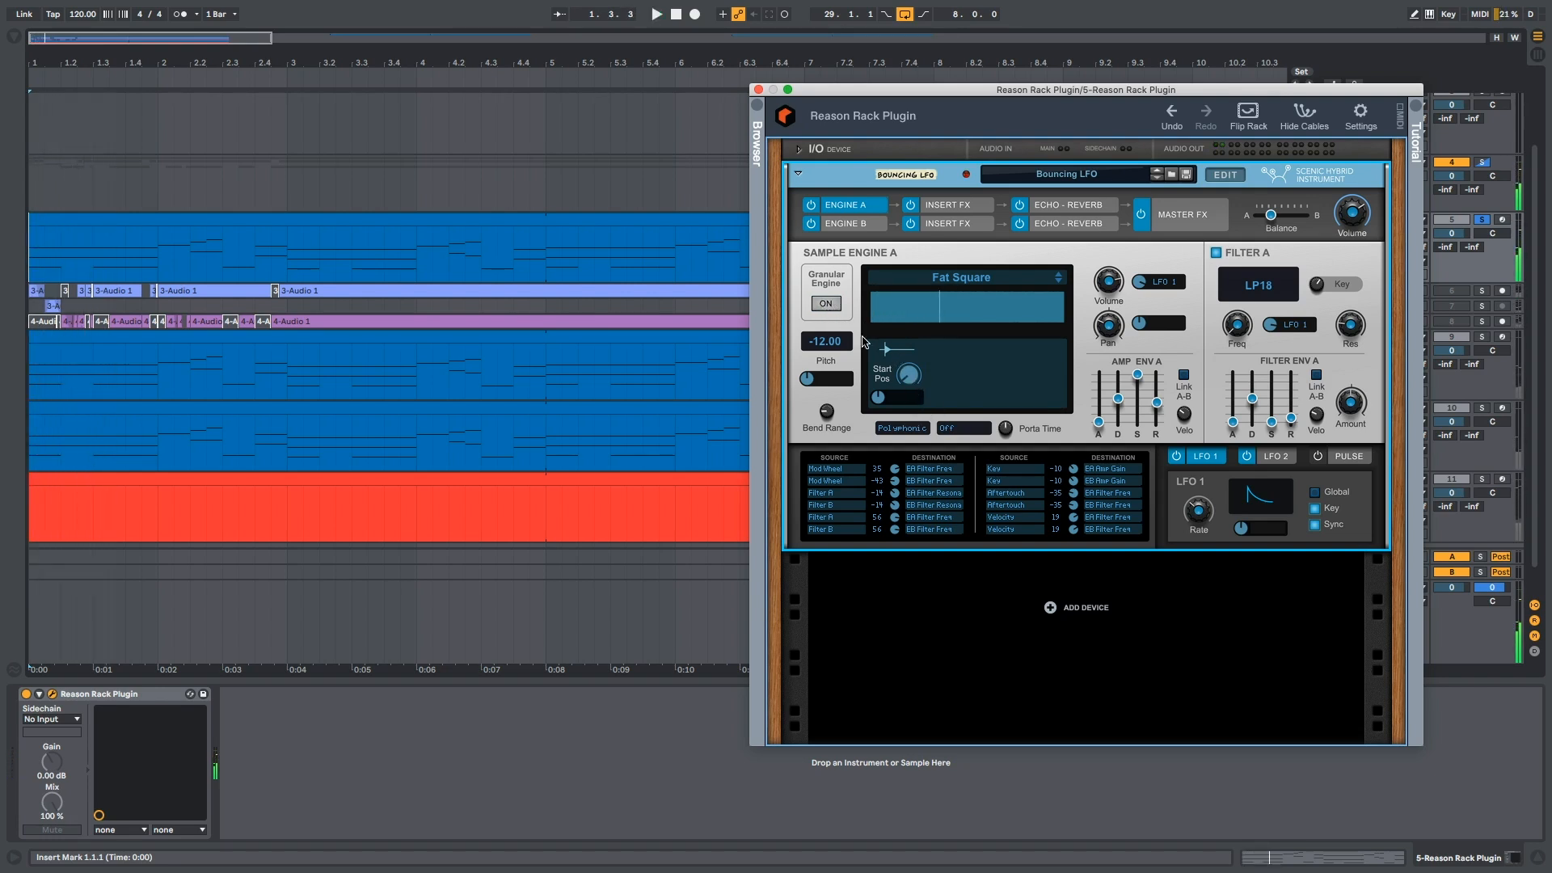
- Switch engine A's granular engine on to show its Rate, Size and random controls, and switch it off again
left_click_drag(907, 377, 907, 378)
left_click(829, 304)
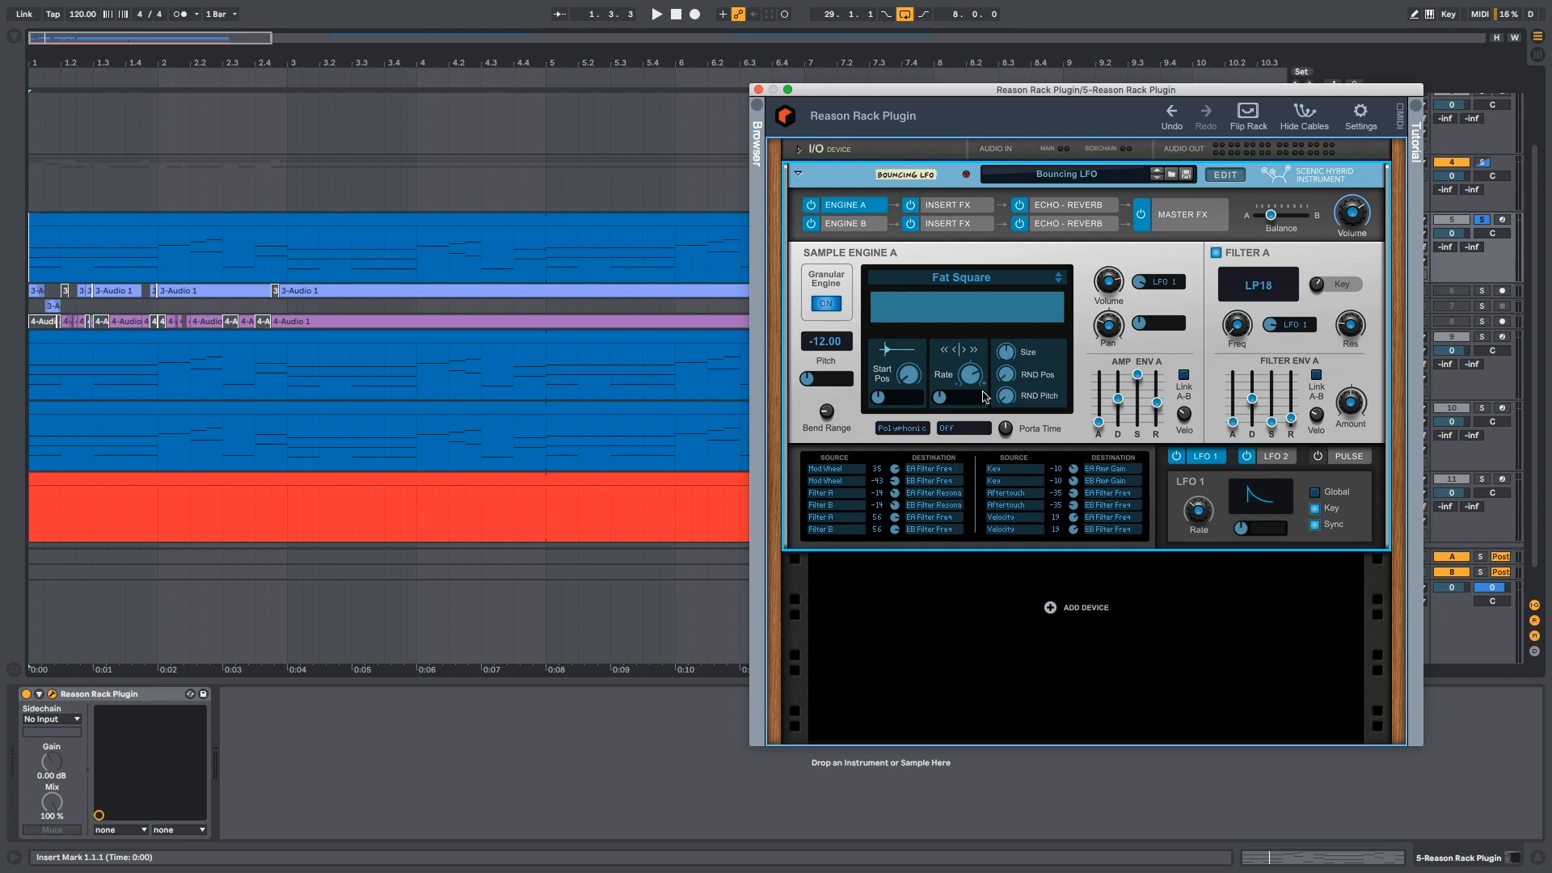
left_click(826, 300)
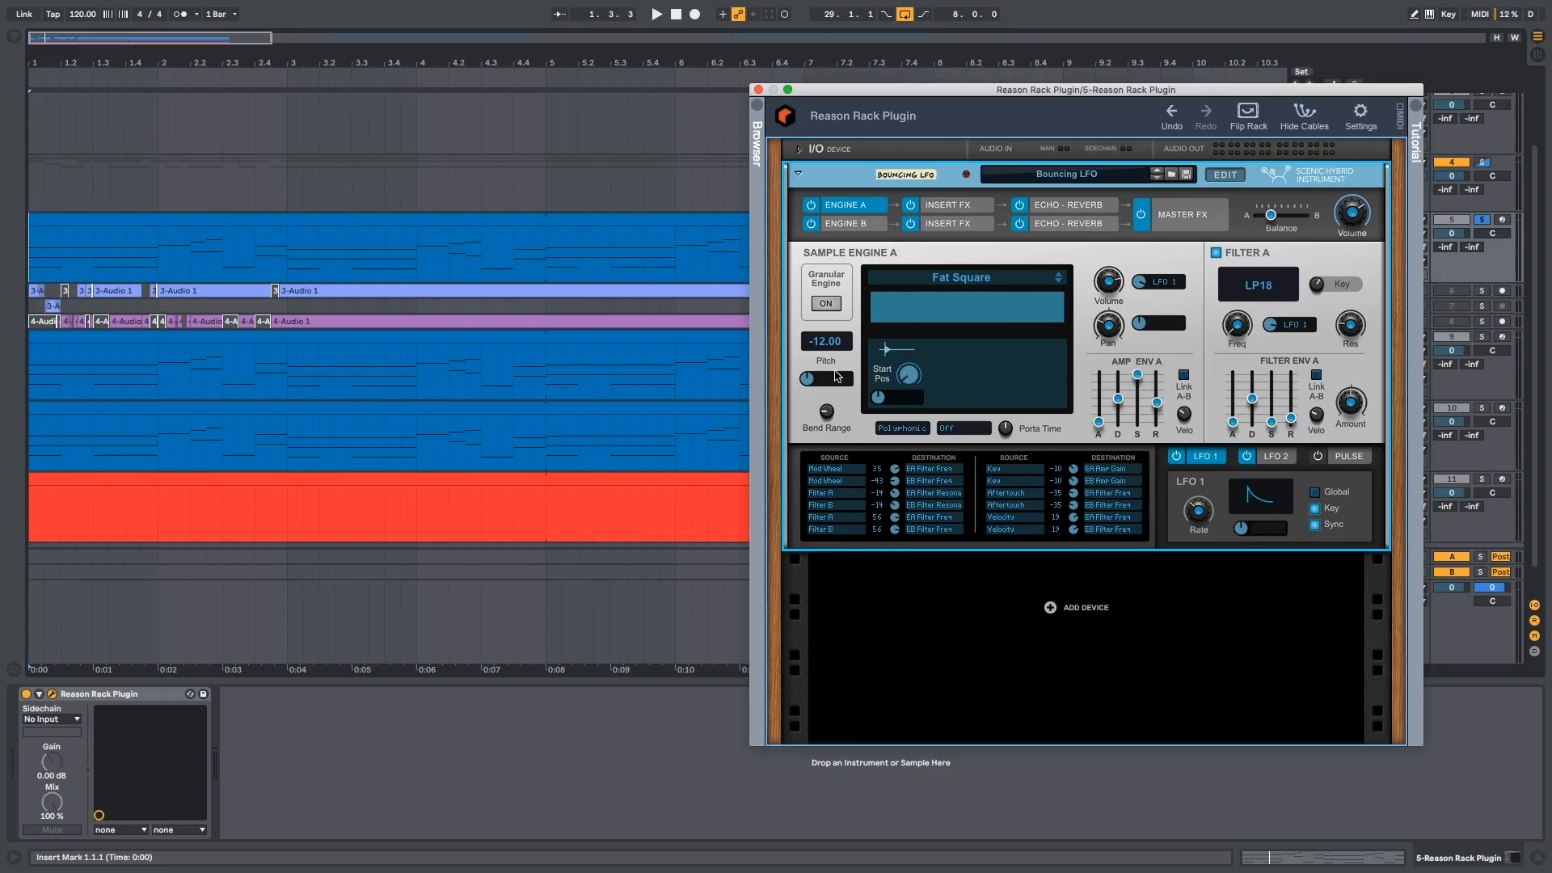
- Inspect the modulation source options for engine A's pitch and the pattern options of the Pulse modulator
left_click(836, 377)
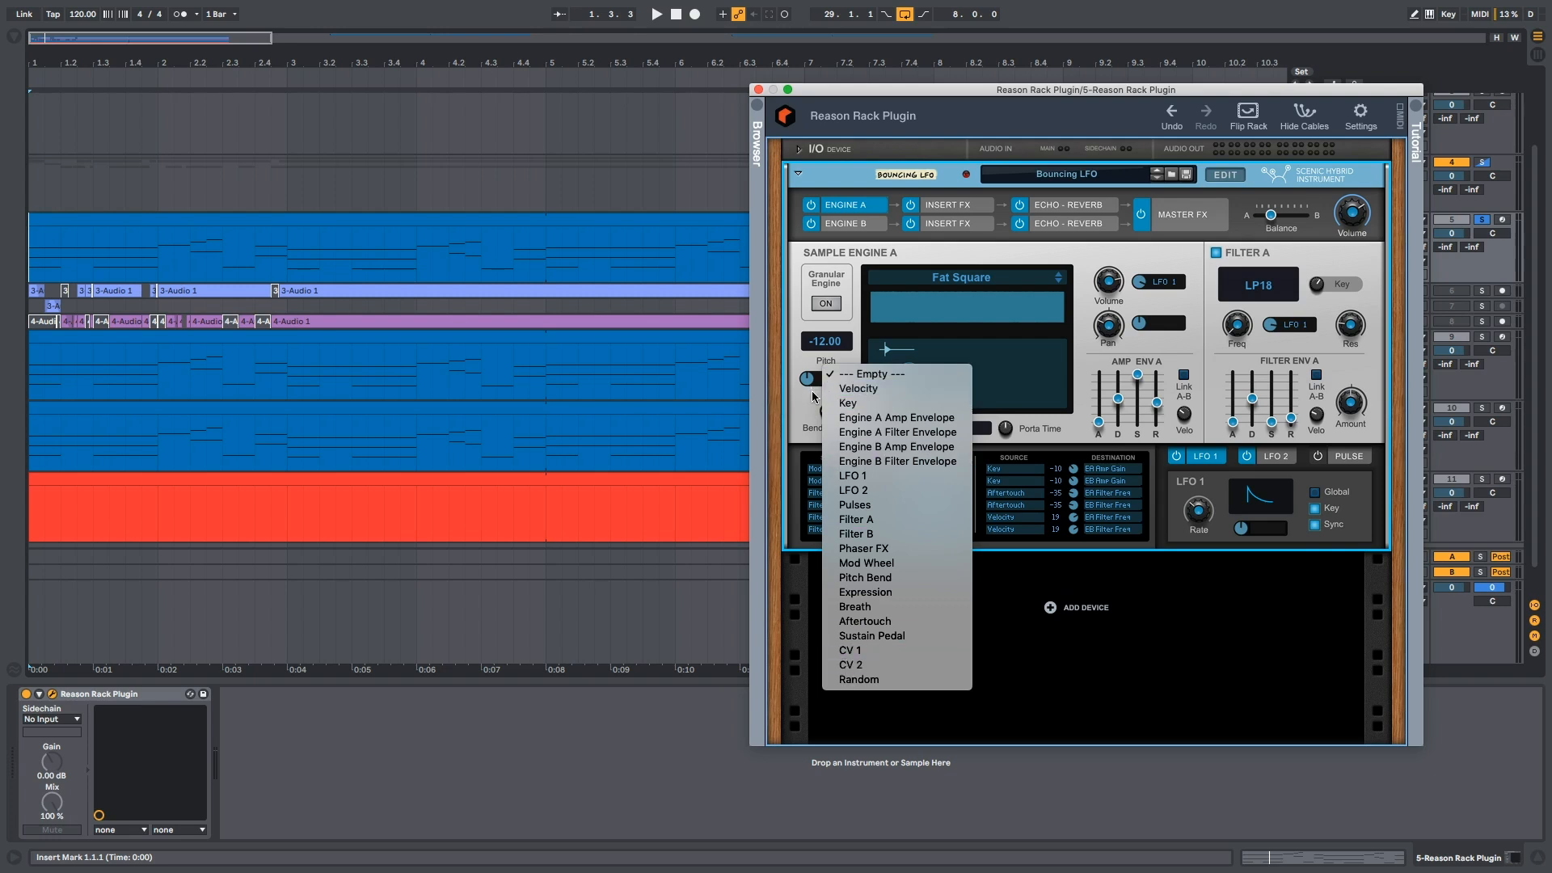
left_click(1079, 254)
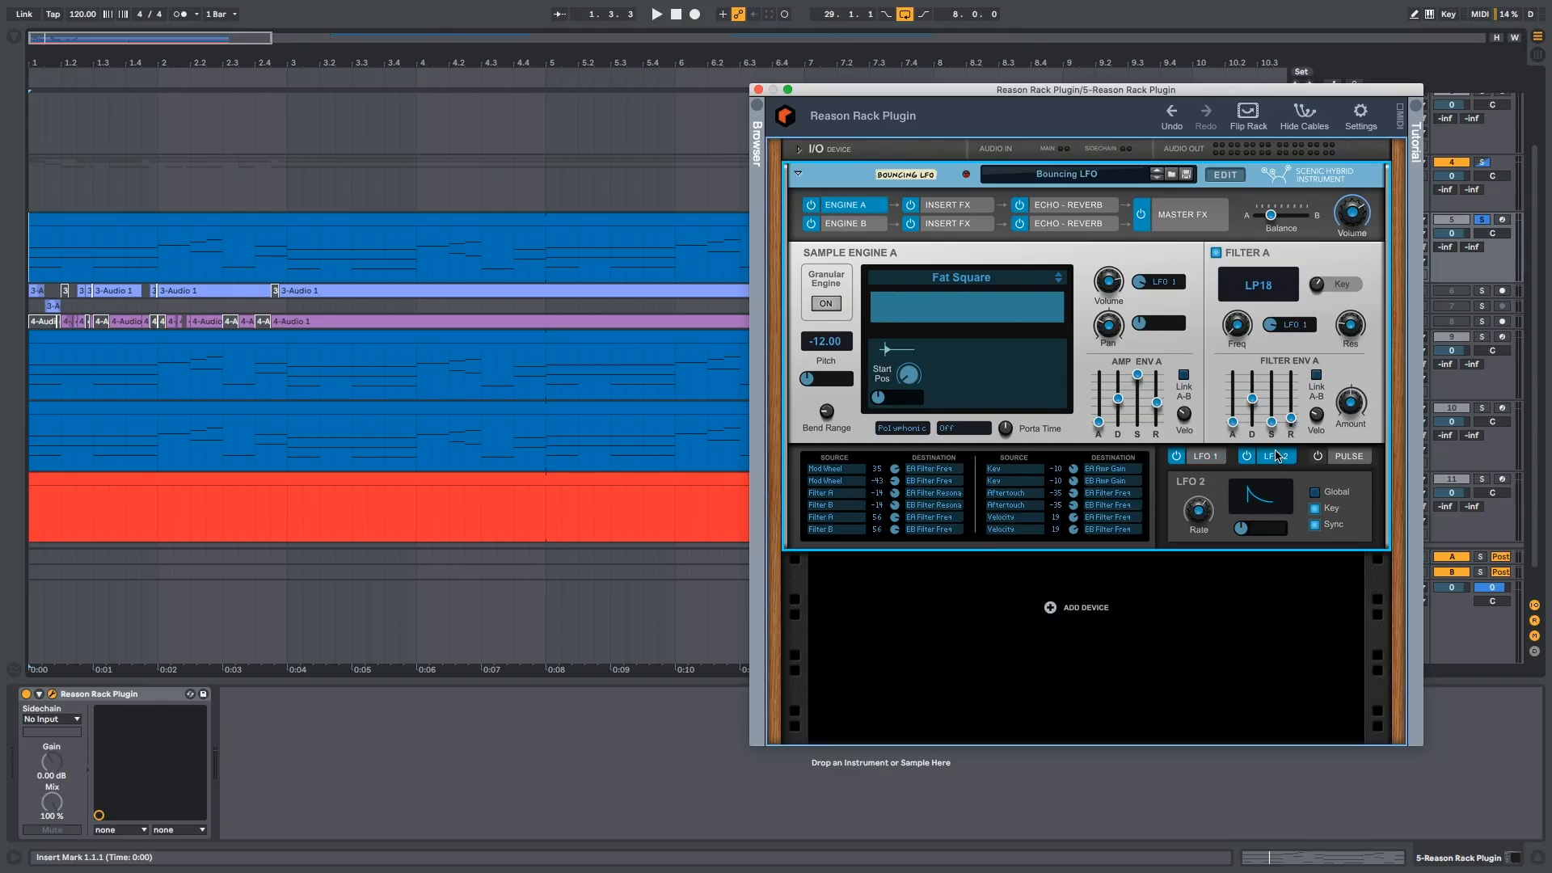
left_click(1363, 458)
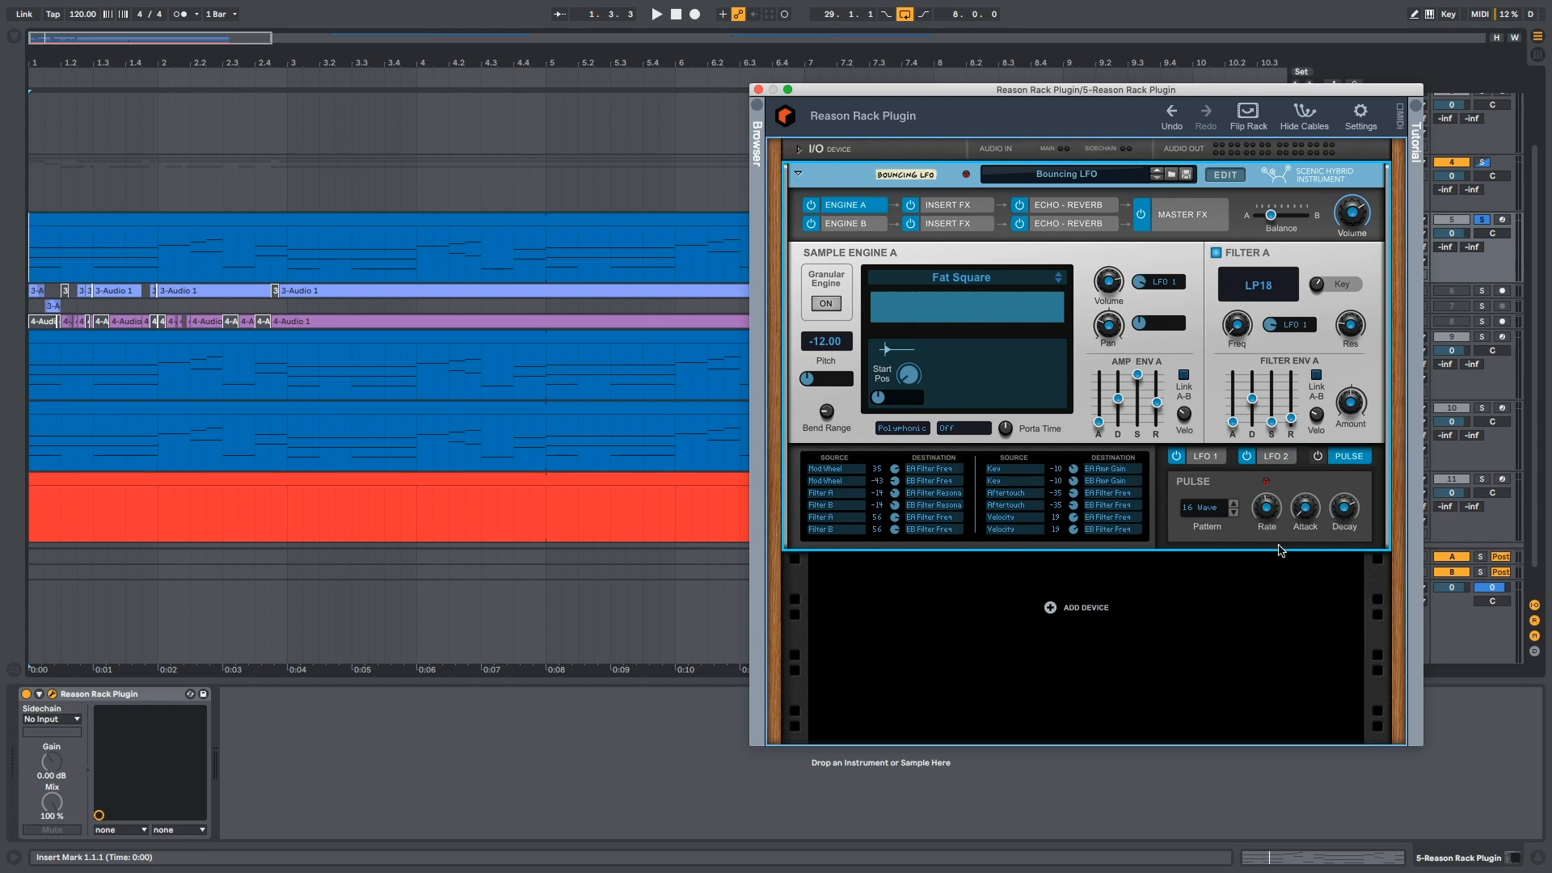
left_click(1214, 513)
left_click(1295, 769)
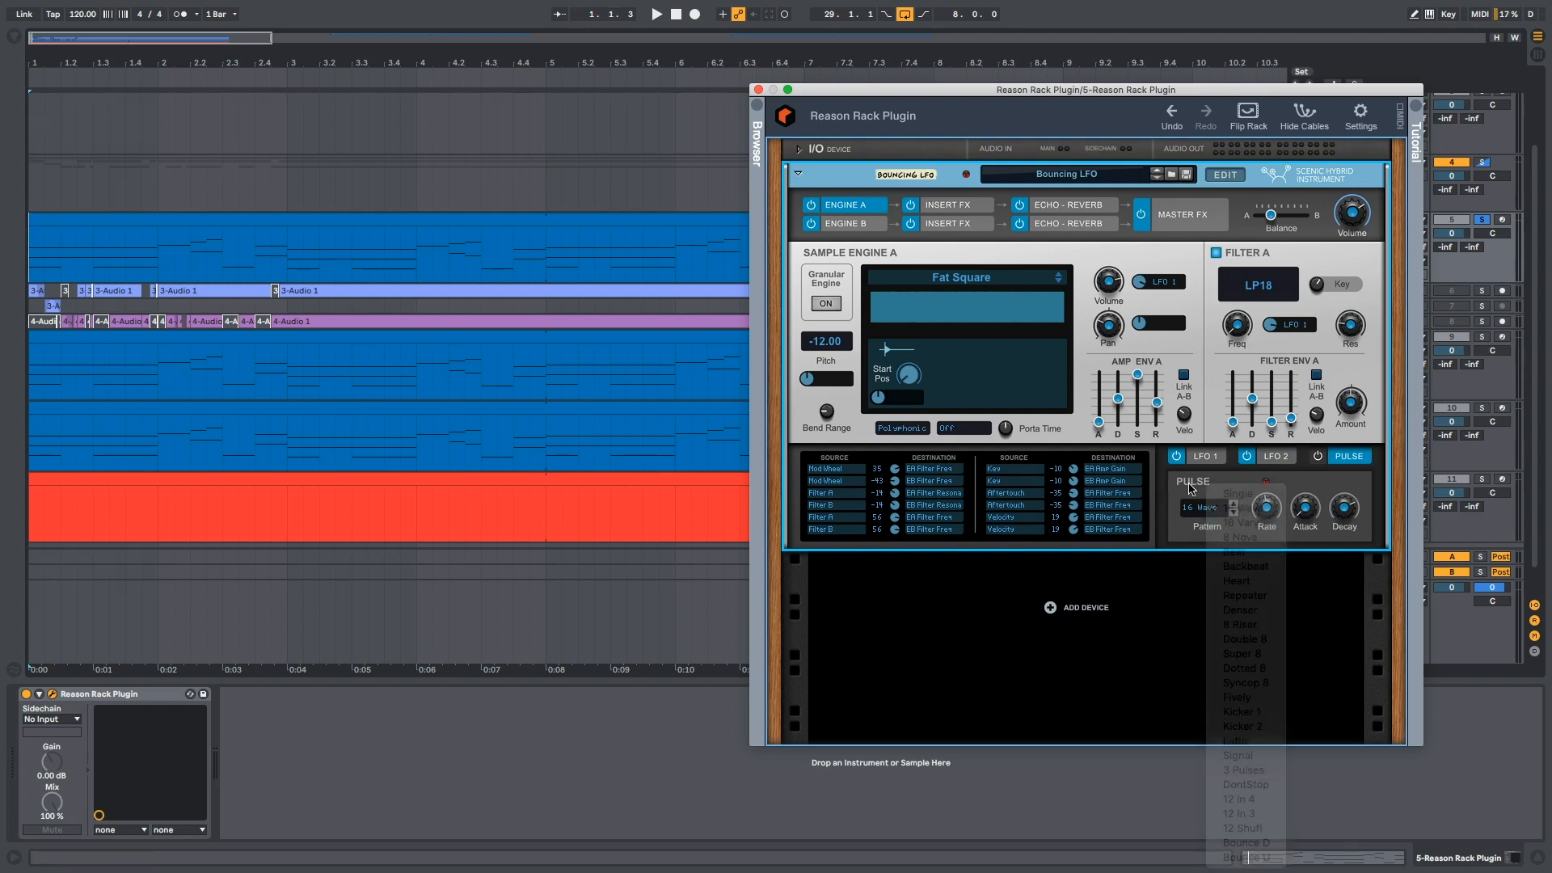
left_click_drag(1257, 91, 1212, 82)
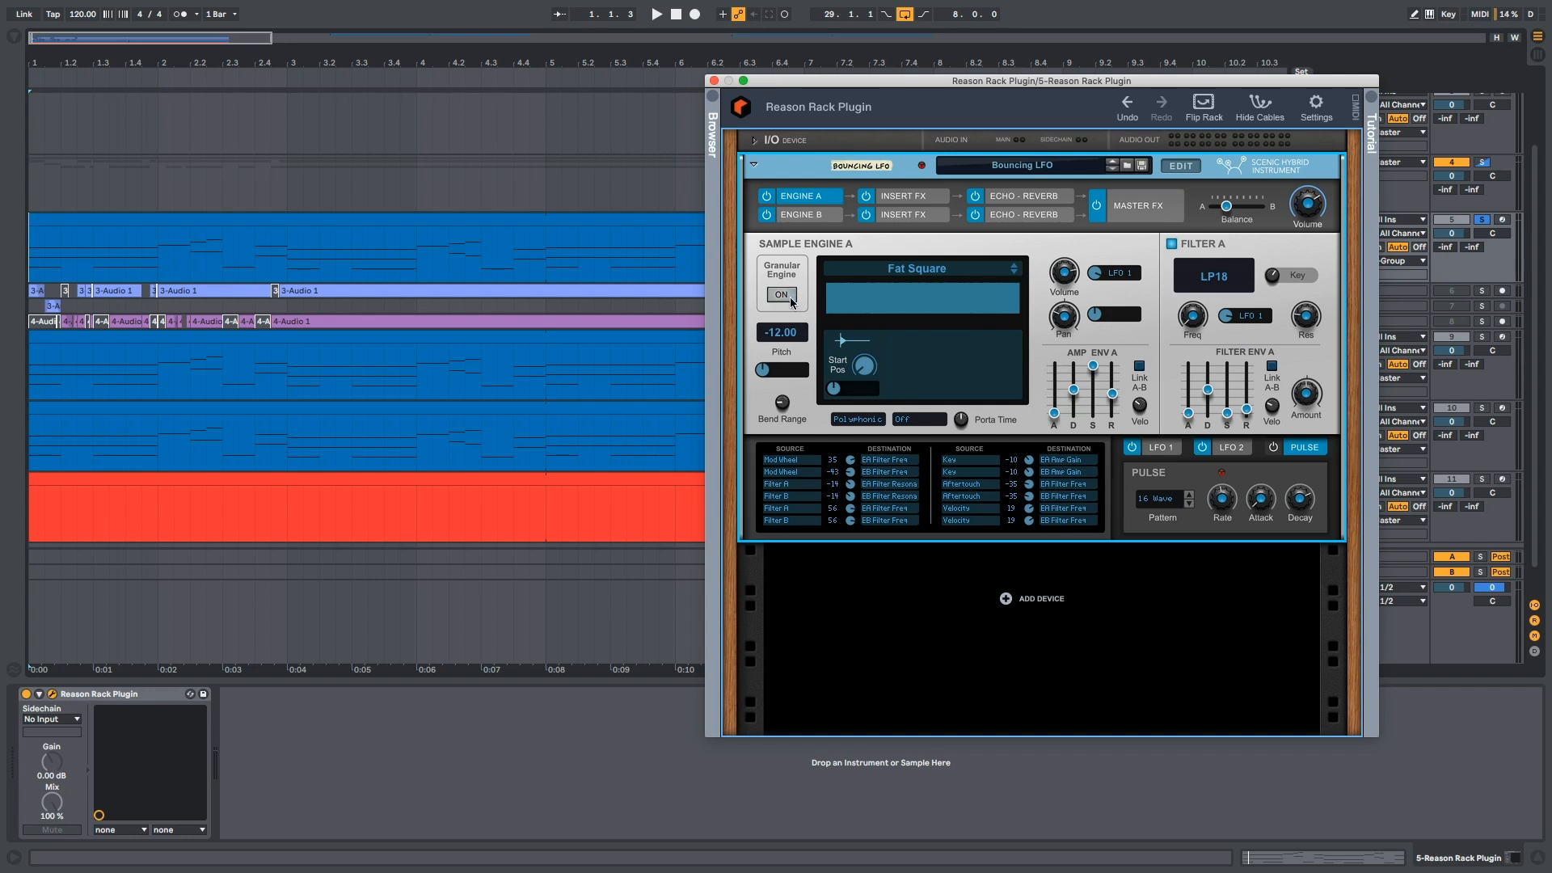
- View engine A's insert effects and inspect the Scenic instrument's rear panel connections, returning to the front
left_click(916, 198)
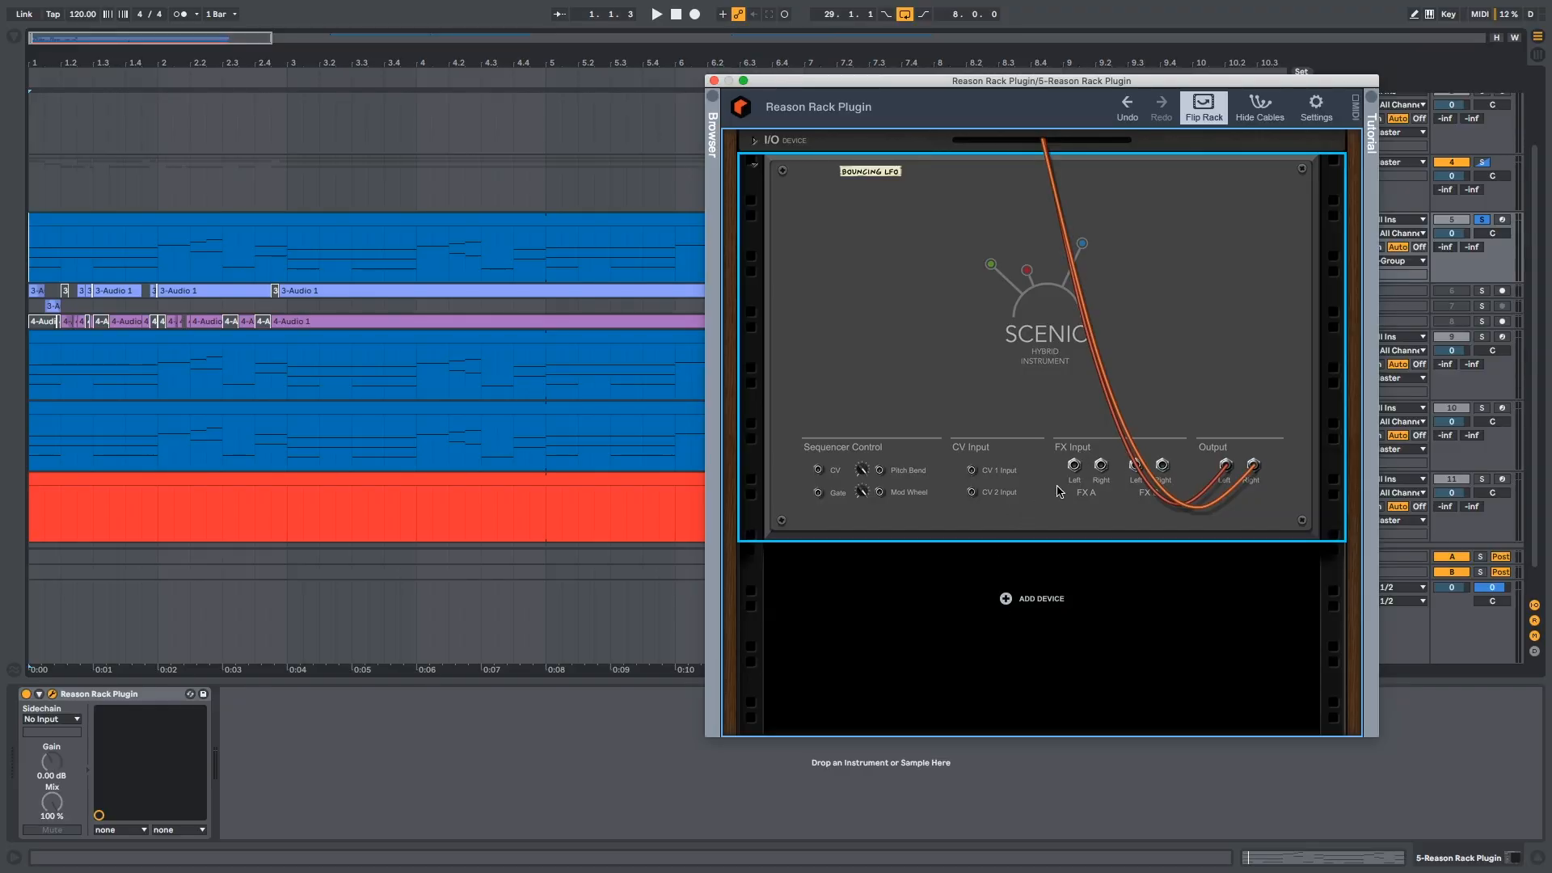
left_click(1210, 113)
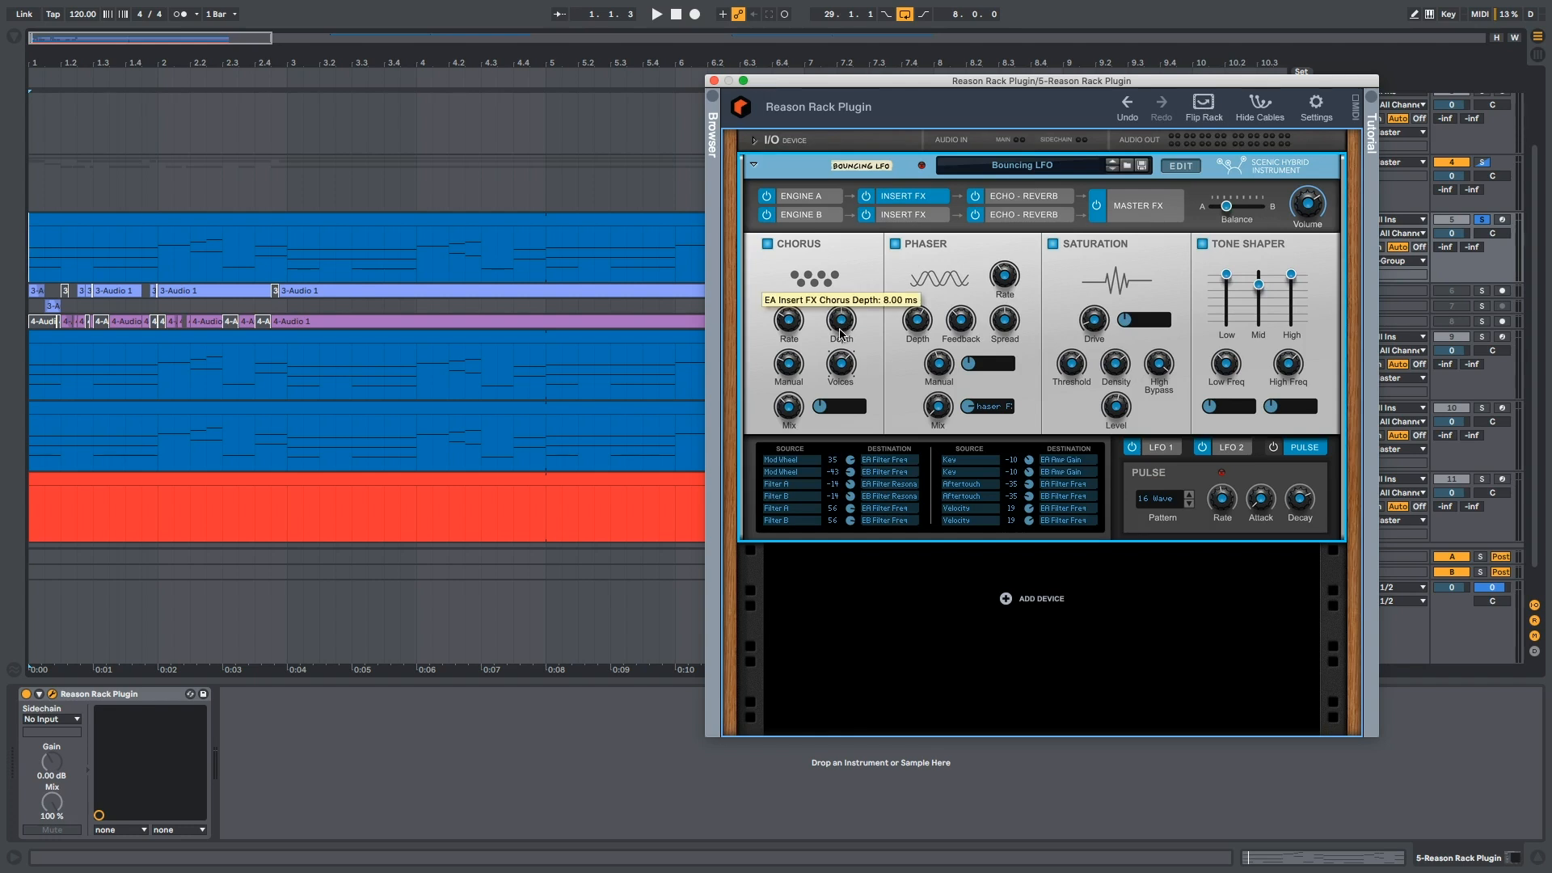
left_click(1204, 108)
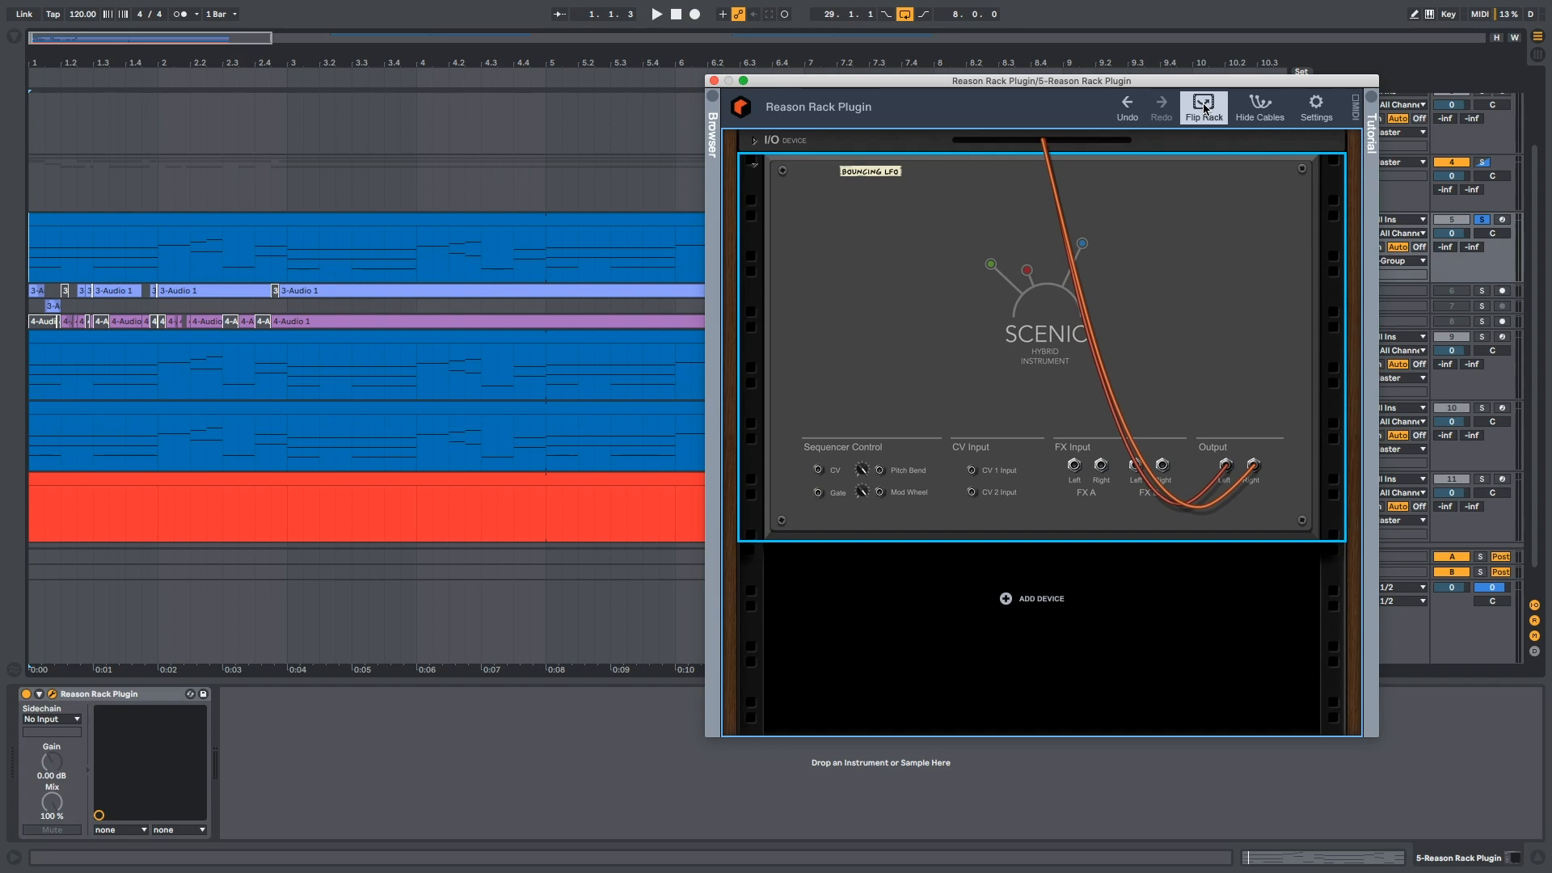
left_click(1205, 107)
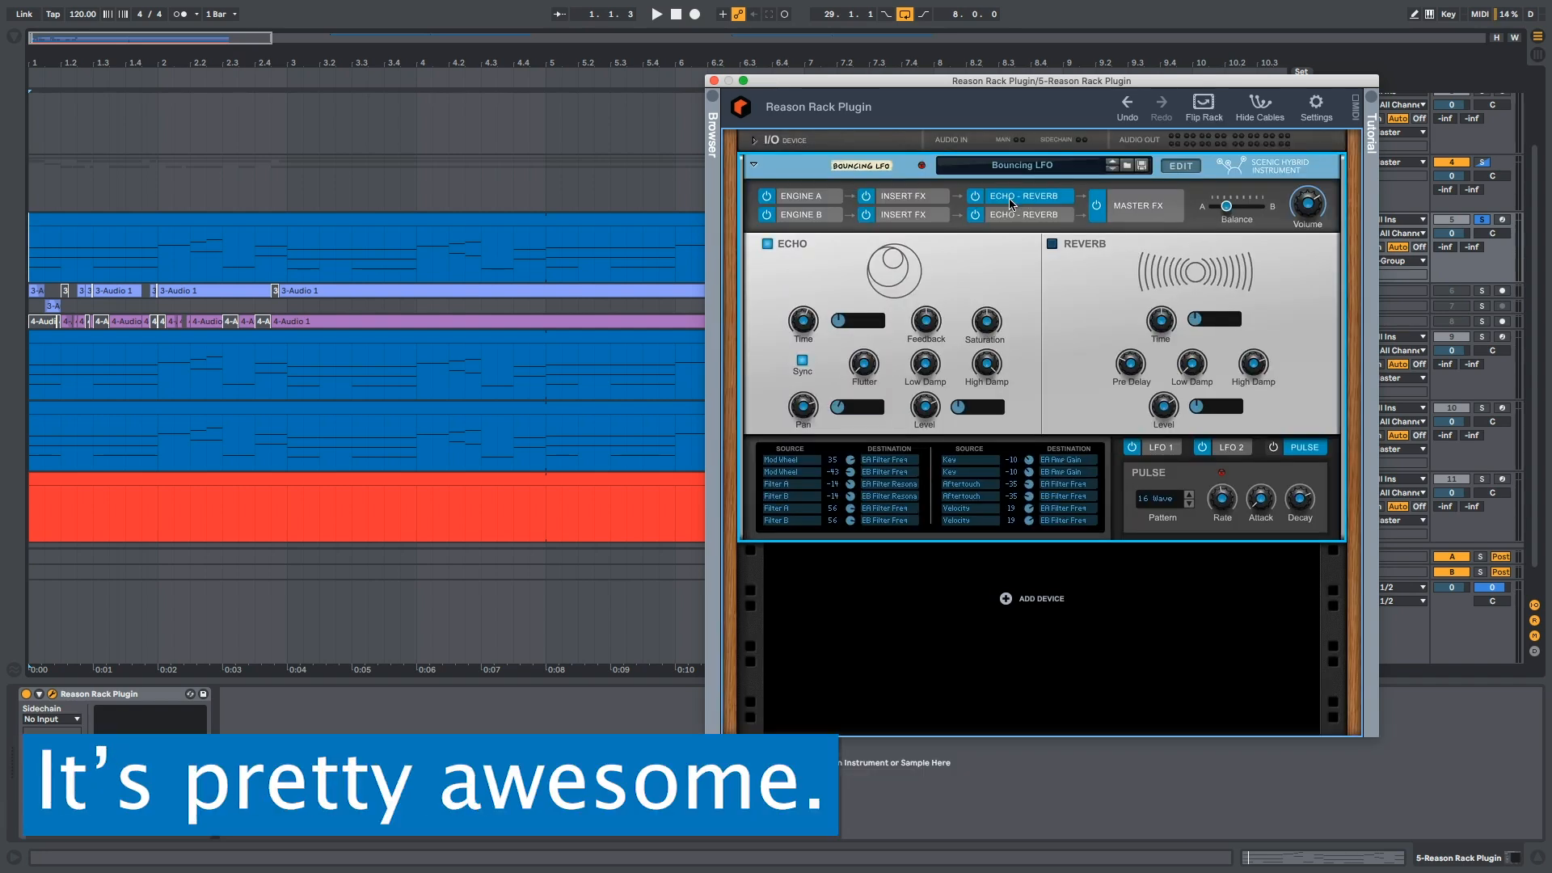
- Review engine A's signal chain through the insert effects, echo and reverb, and master effects with their macros
left_click(910, 198)
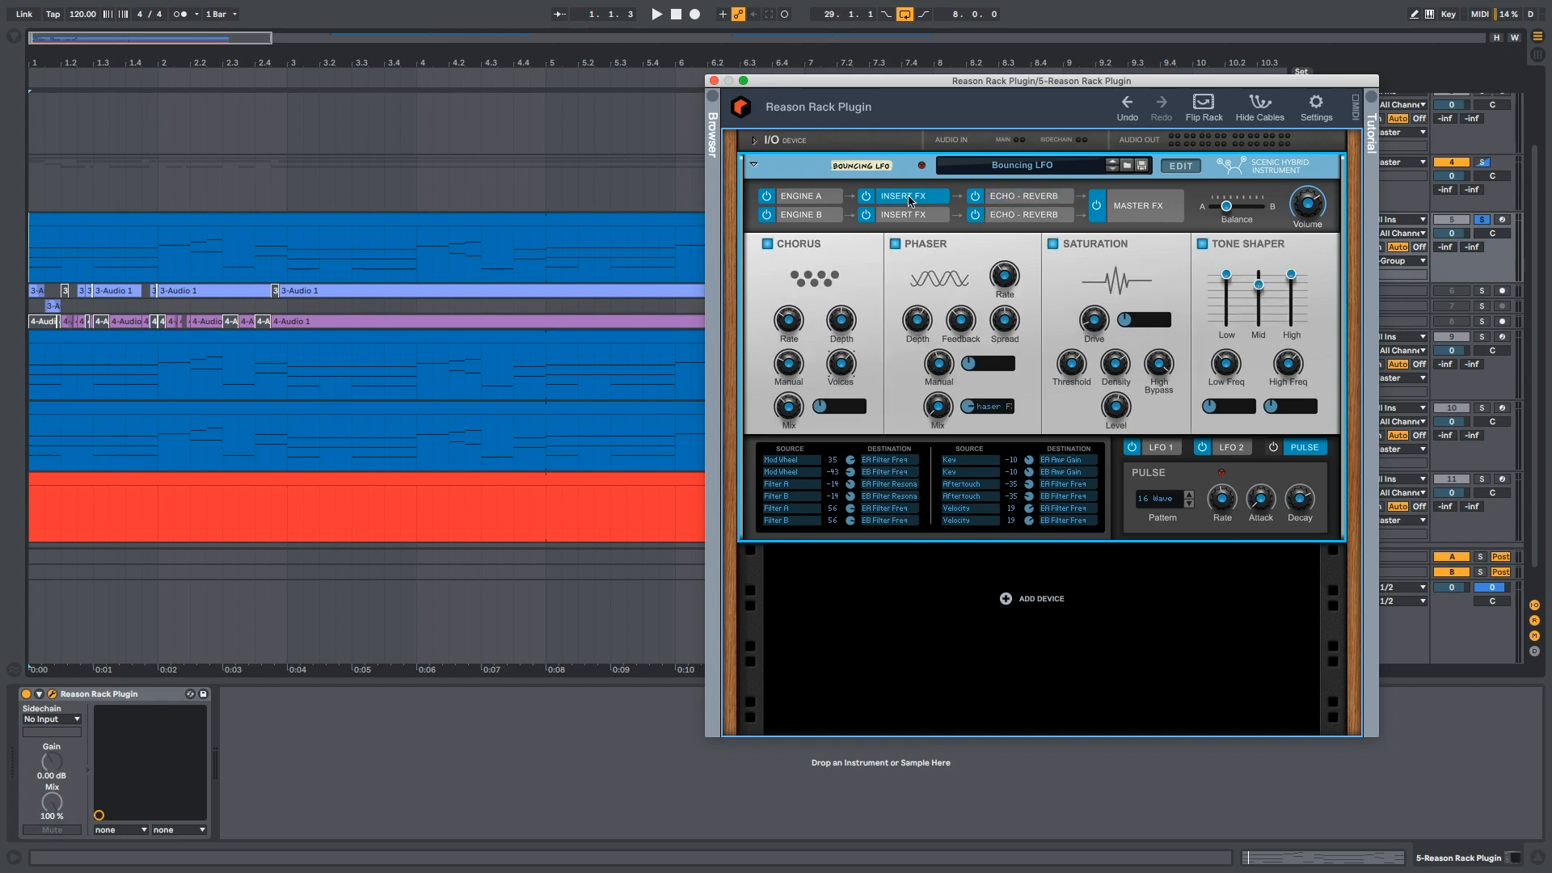
left_click(1006, 198)
left_click(1154, 202)
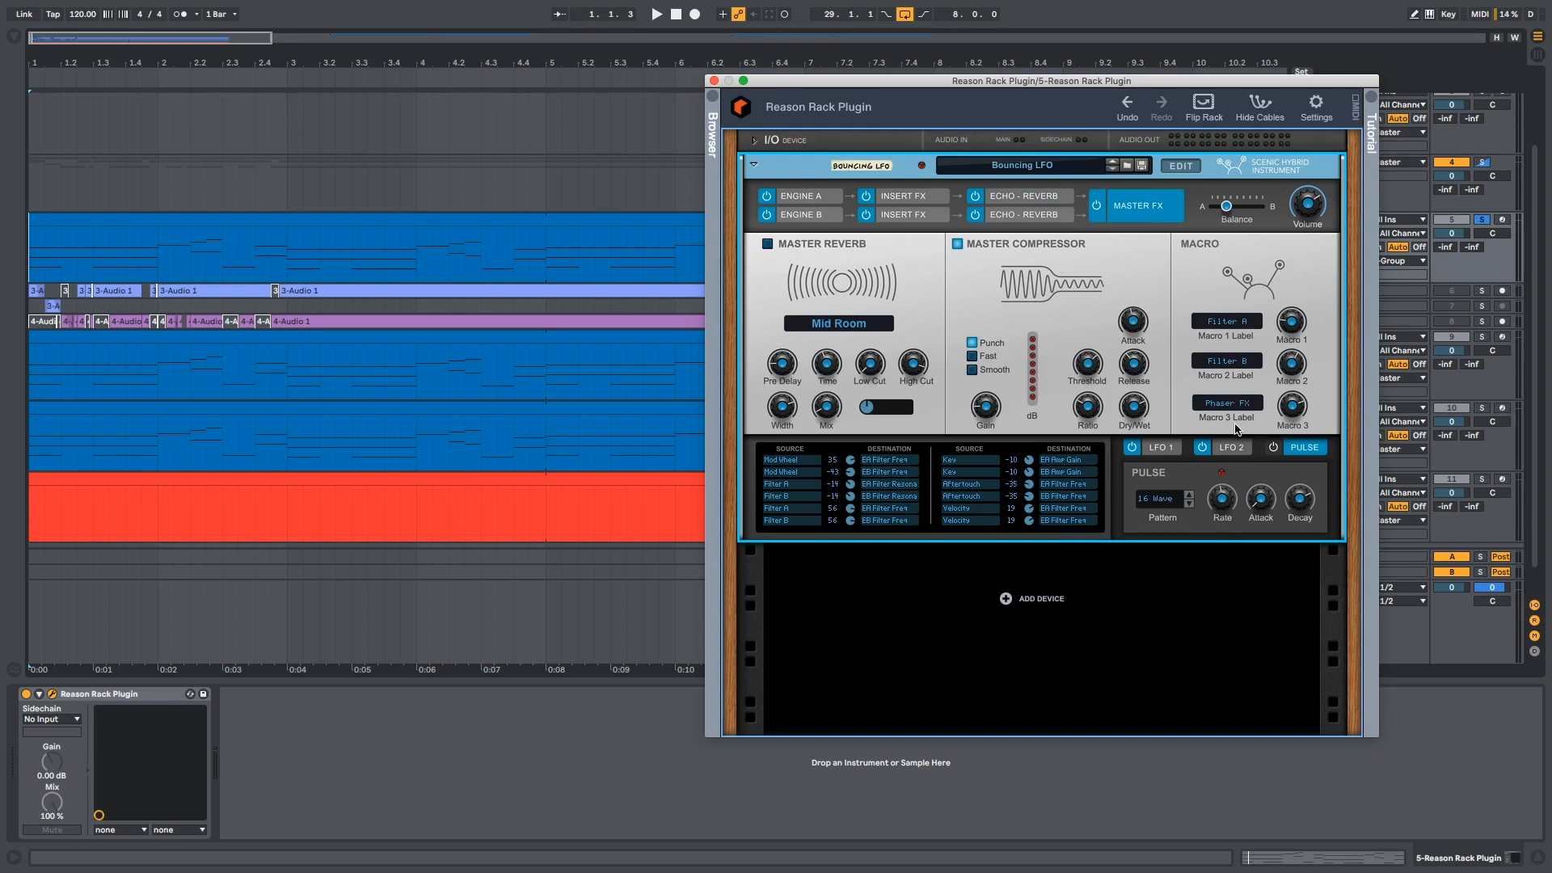
mouse_move(1287, 321)
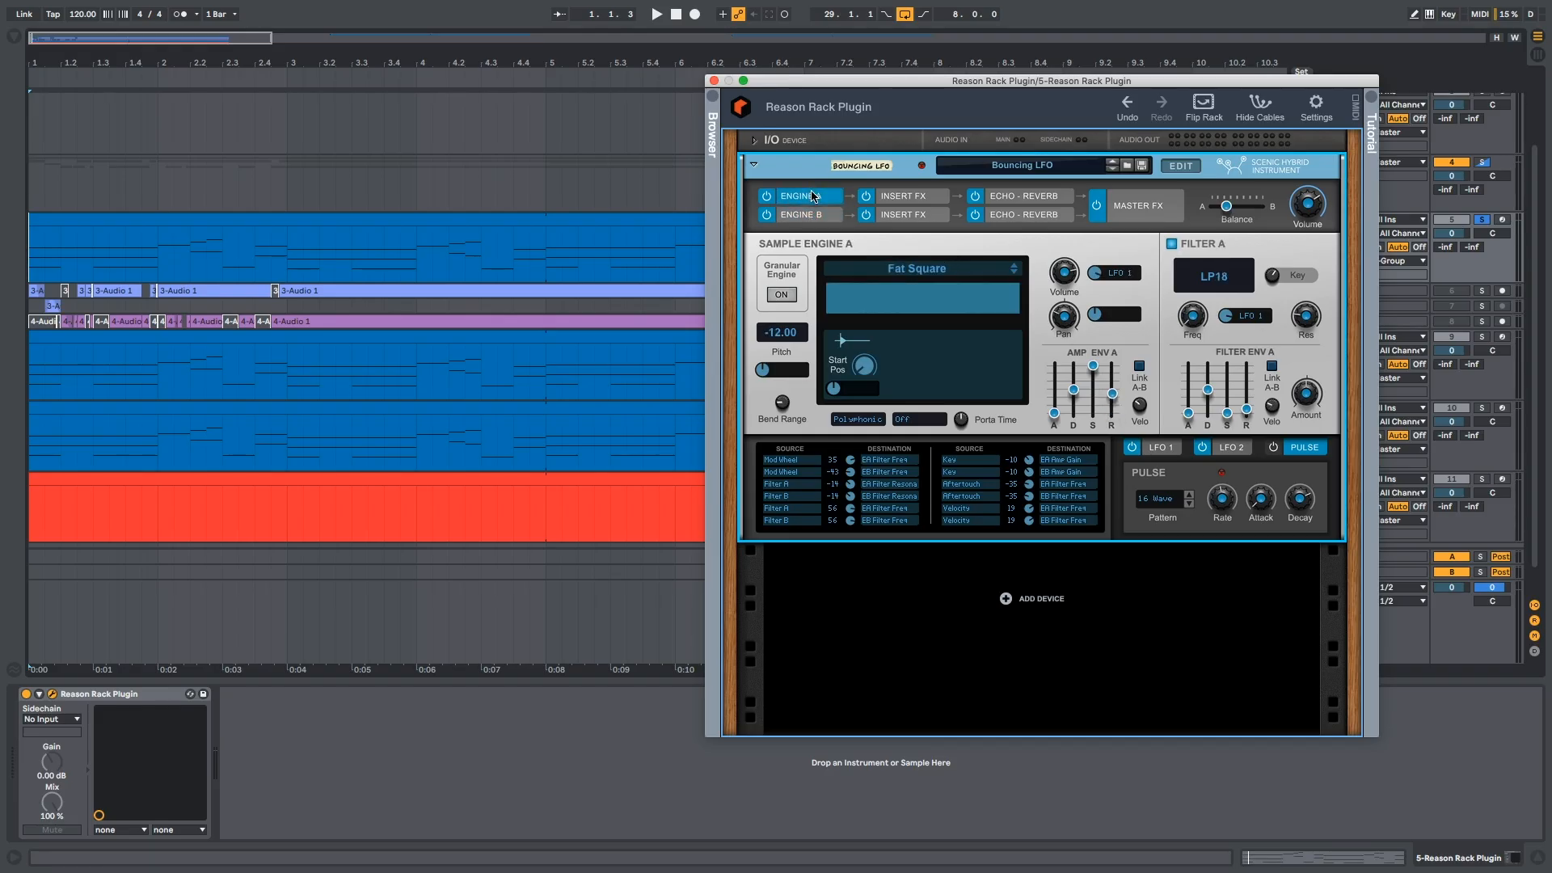
left_click(902, 197)
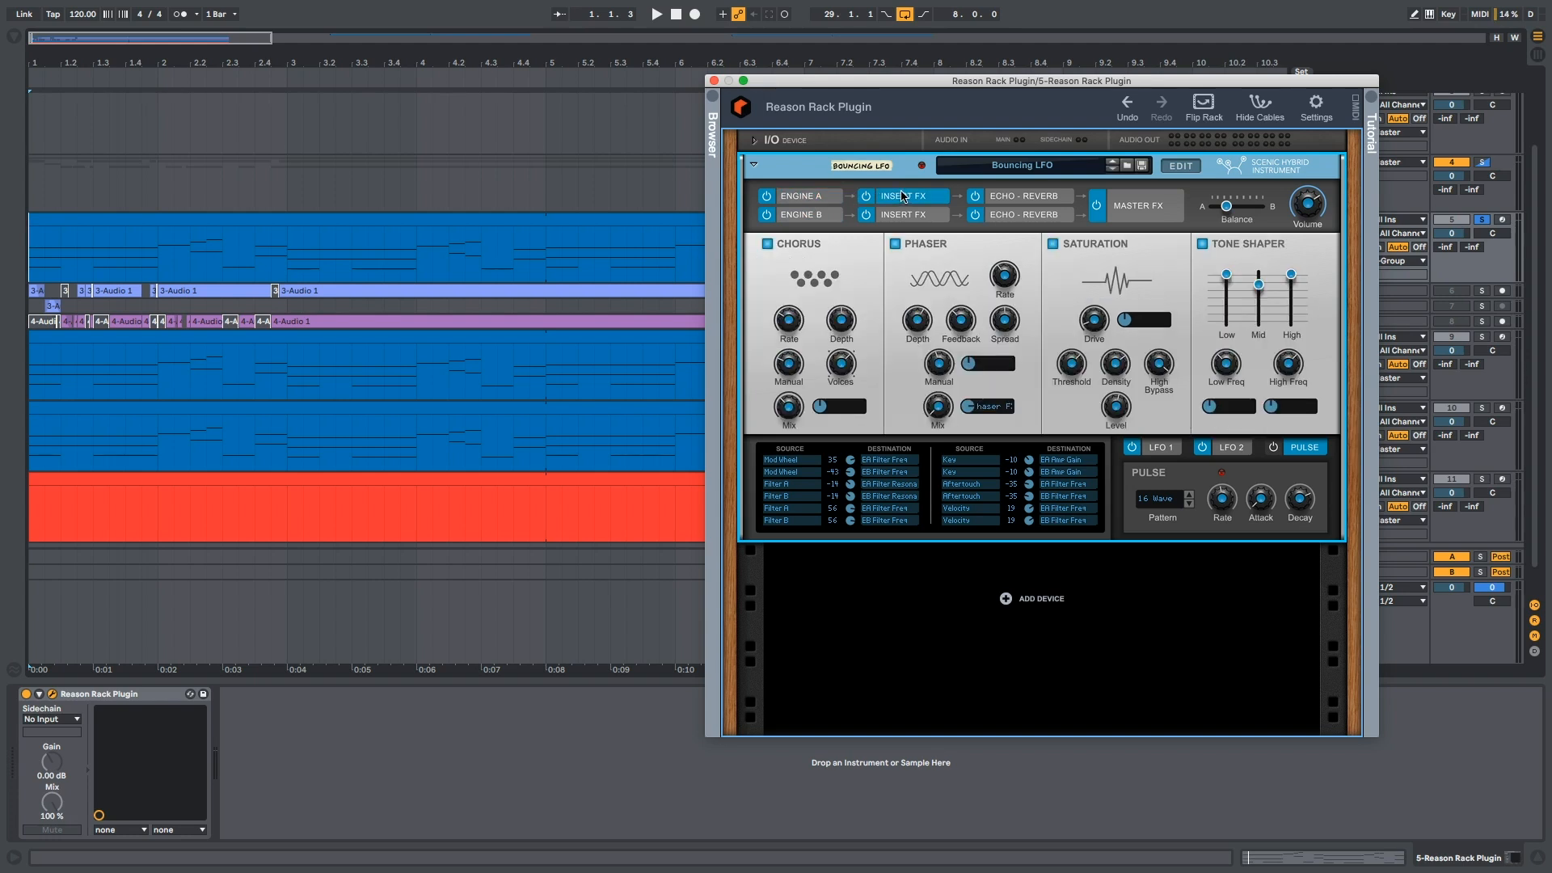
left_click(1009, 196)
left_click(1144, 207)
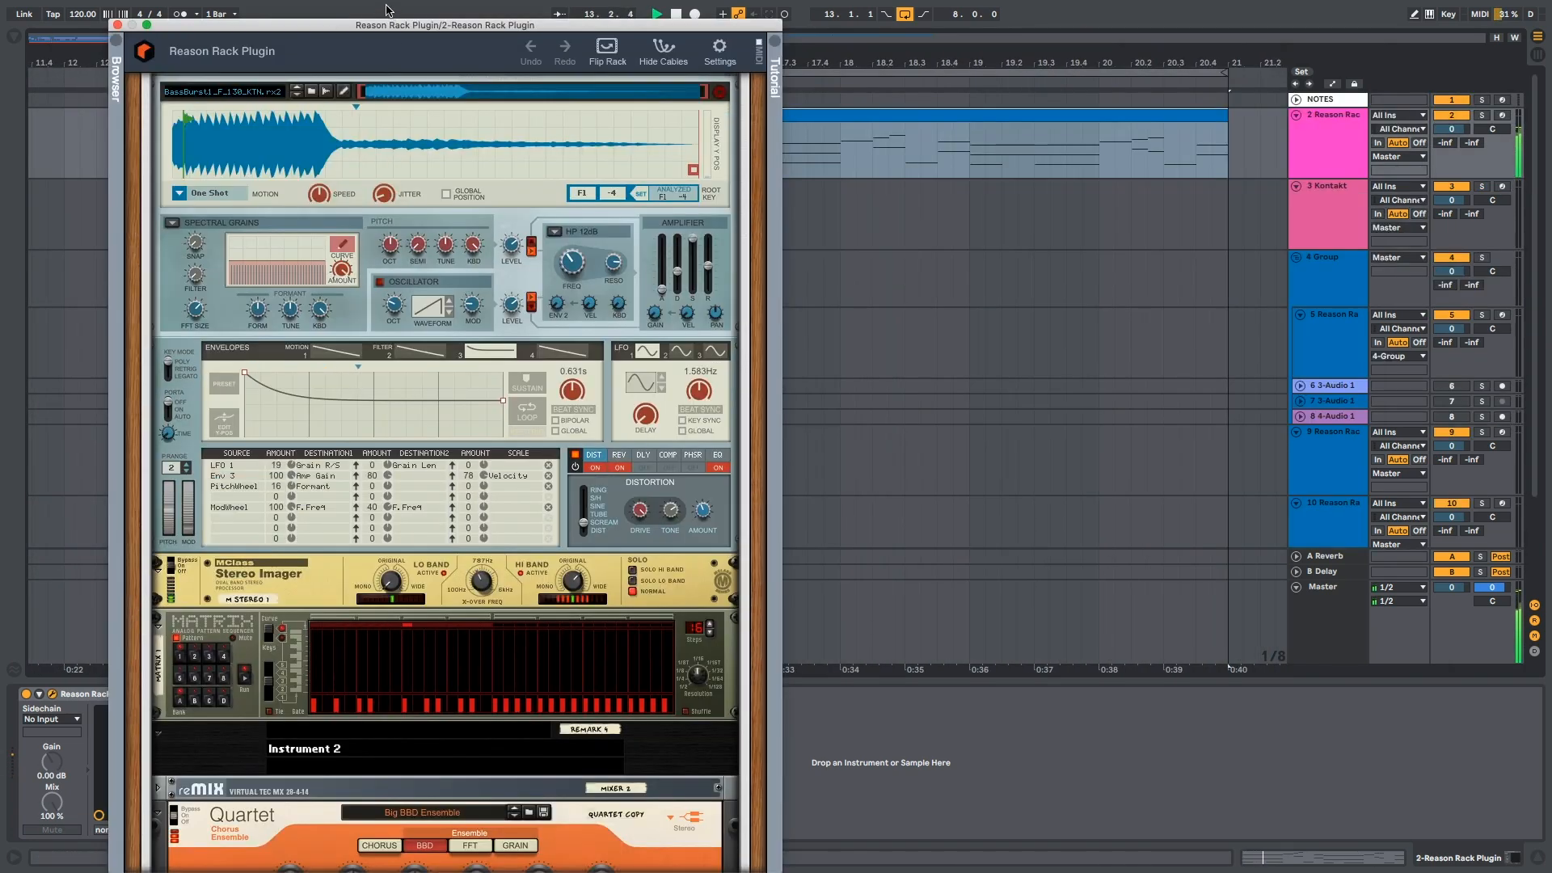
- Show the Scenic Hybrid Copy combinator's key mapping and modulation routing programmer together with its devices
left_click_drag(388, 25, 721, 6)
scroll(669, 280, "up", 10)
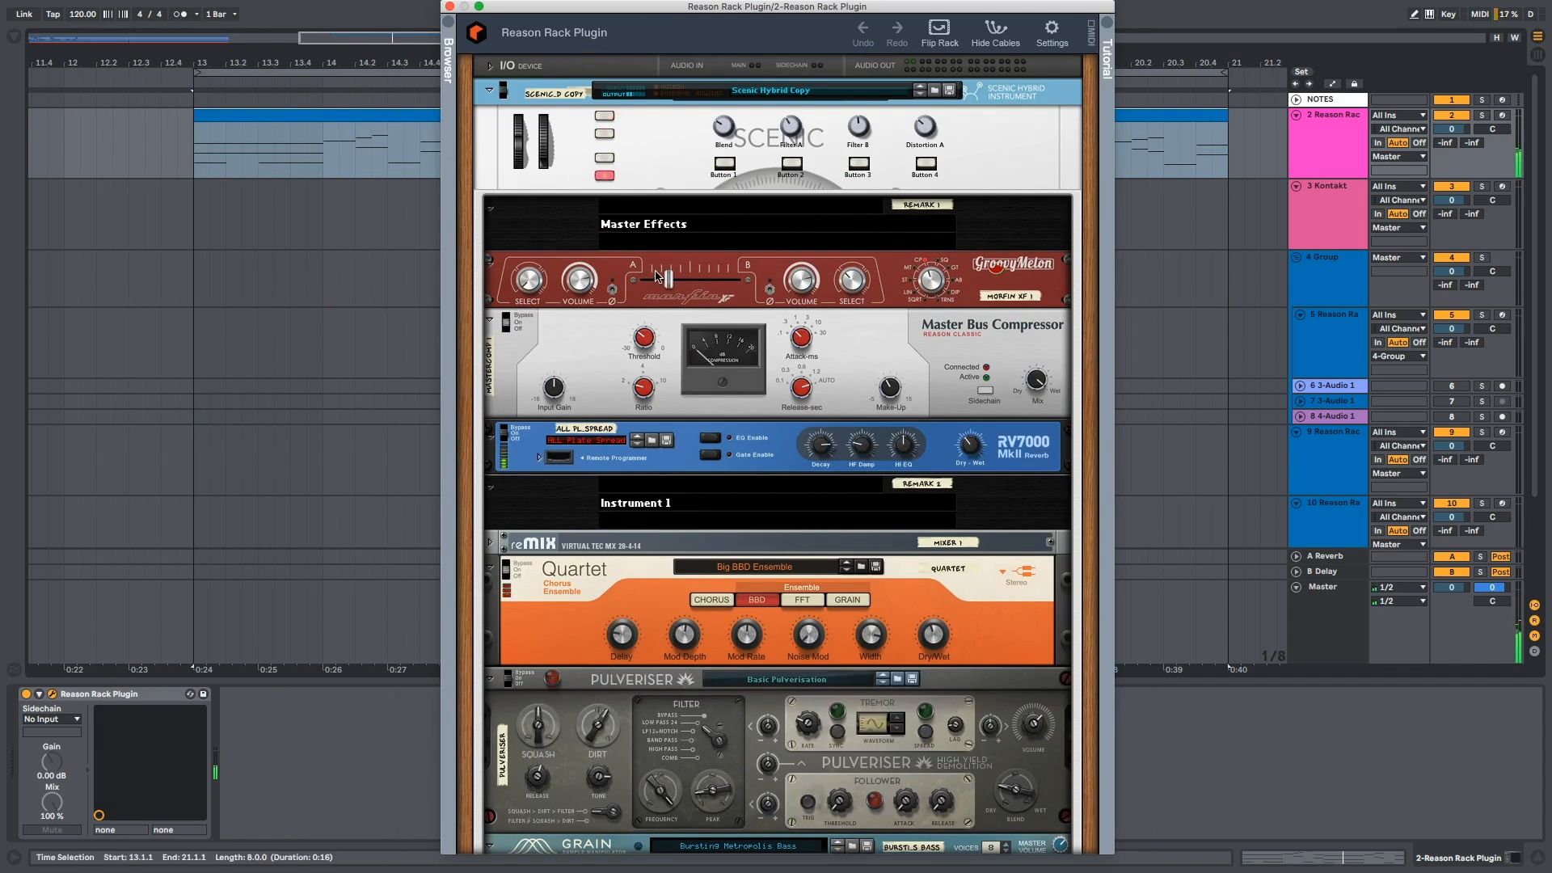
left_click(608, 176)
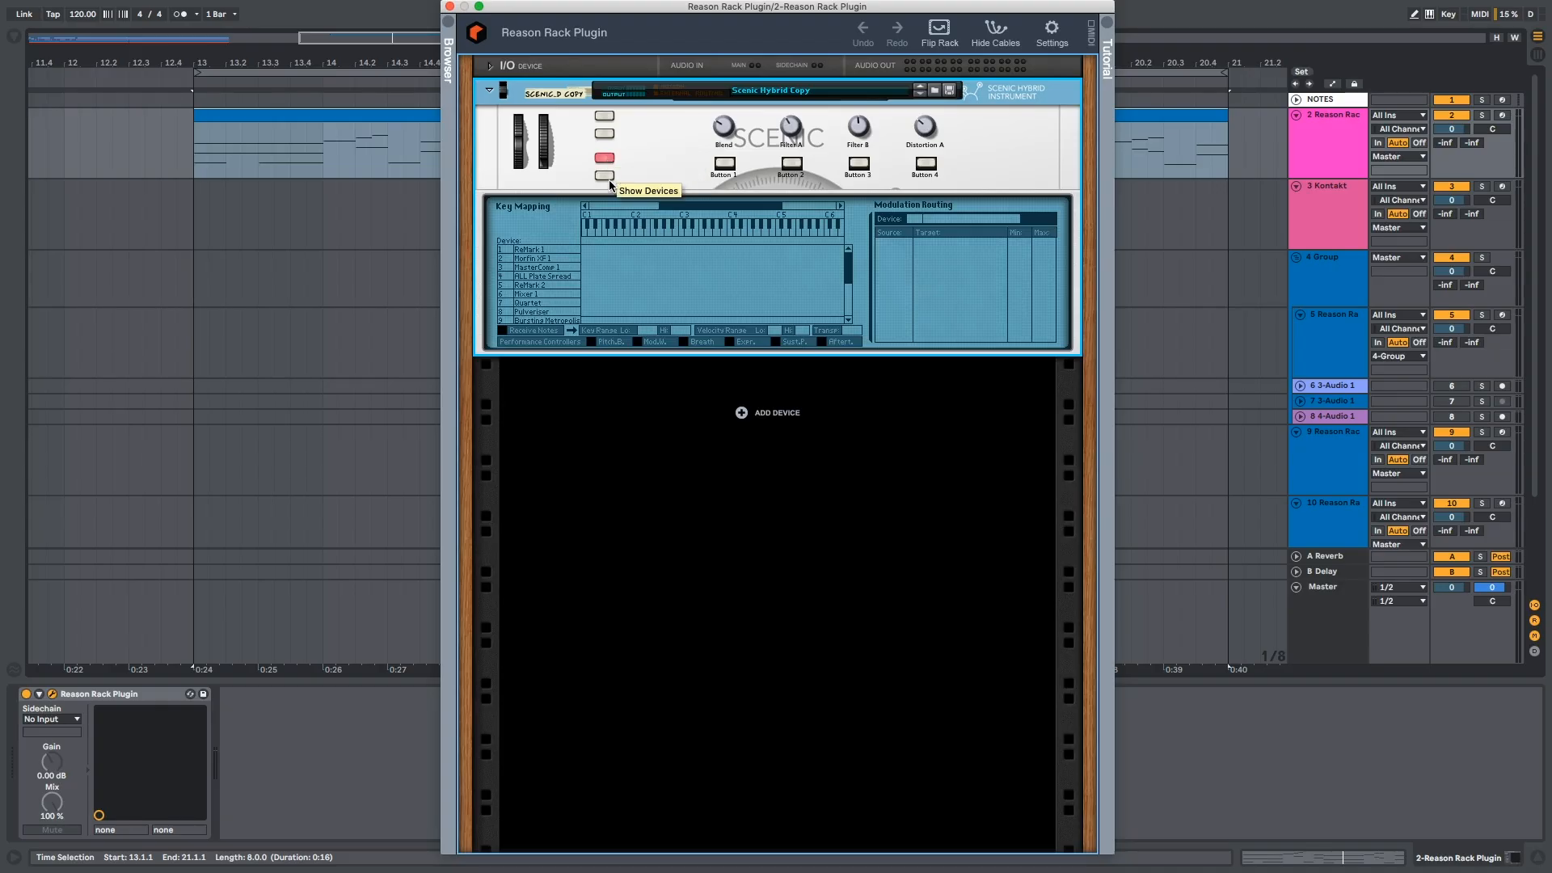
left_click(606, 176)
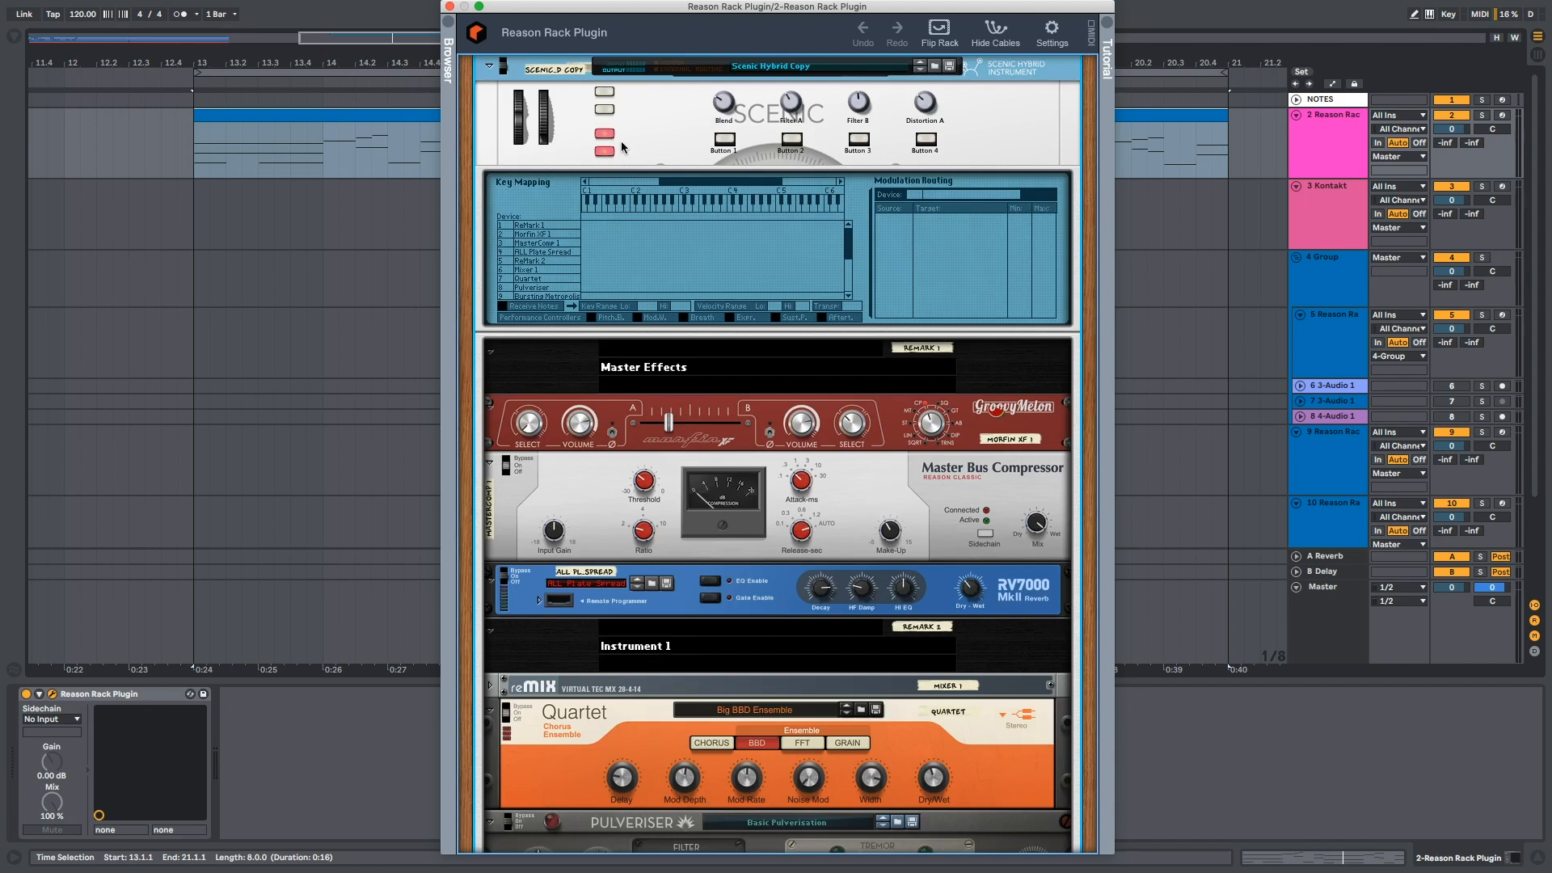
- Examine the combinator's device chain, covering the Master Effects, Instrument 1 and Instrument 2 sections
scroll(686, 357, "down", 15)
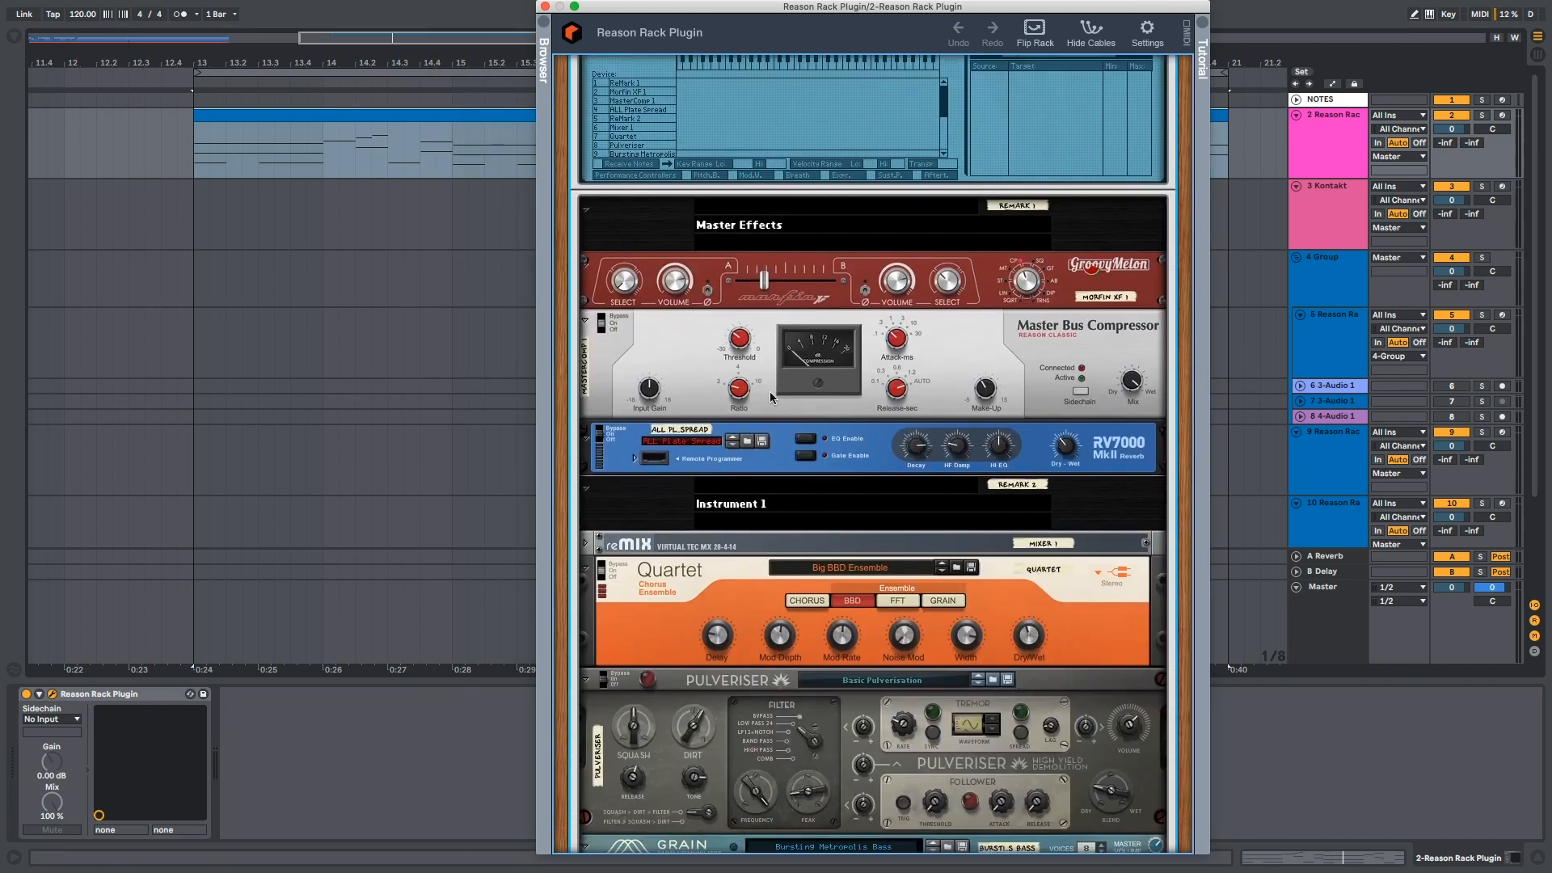
scroll(785, 469, "down", 2)
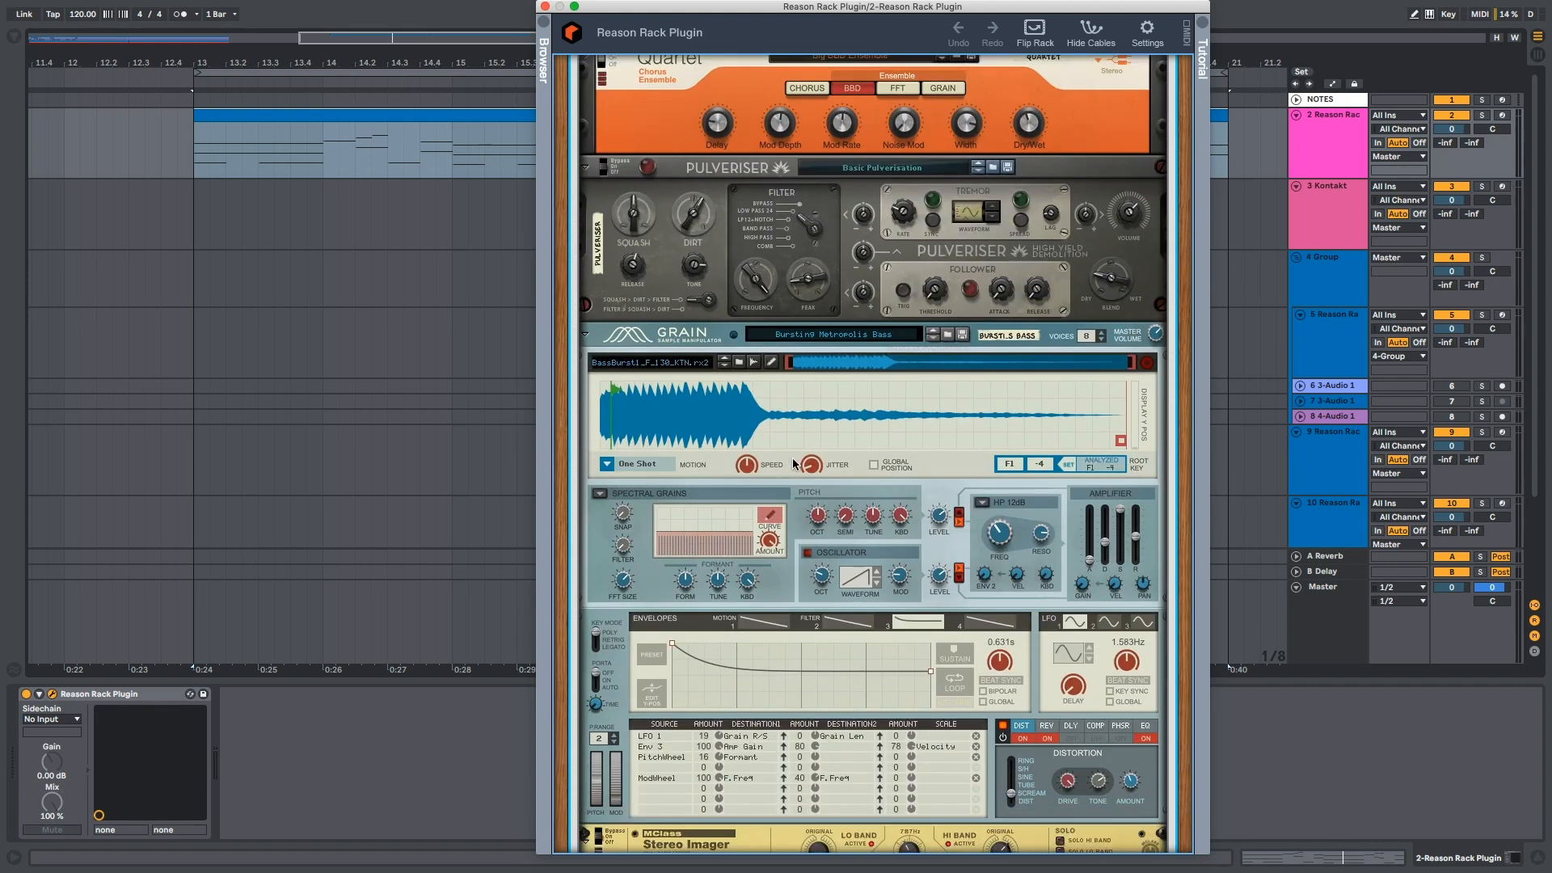
scroll(881, 474, "down", 18)
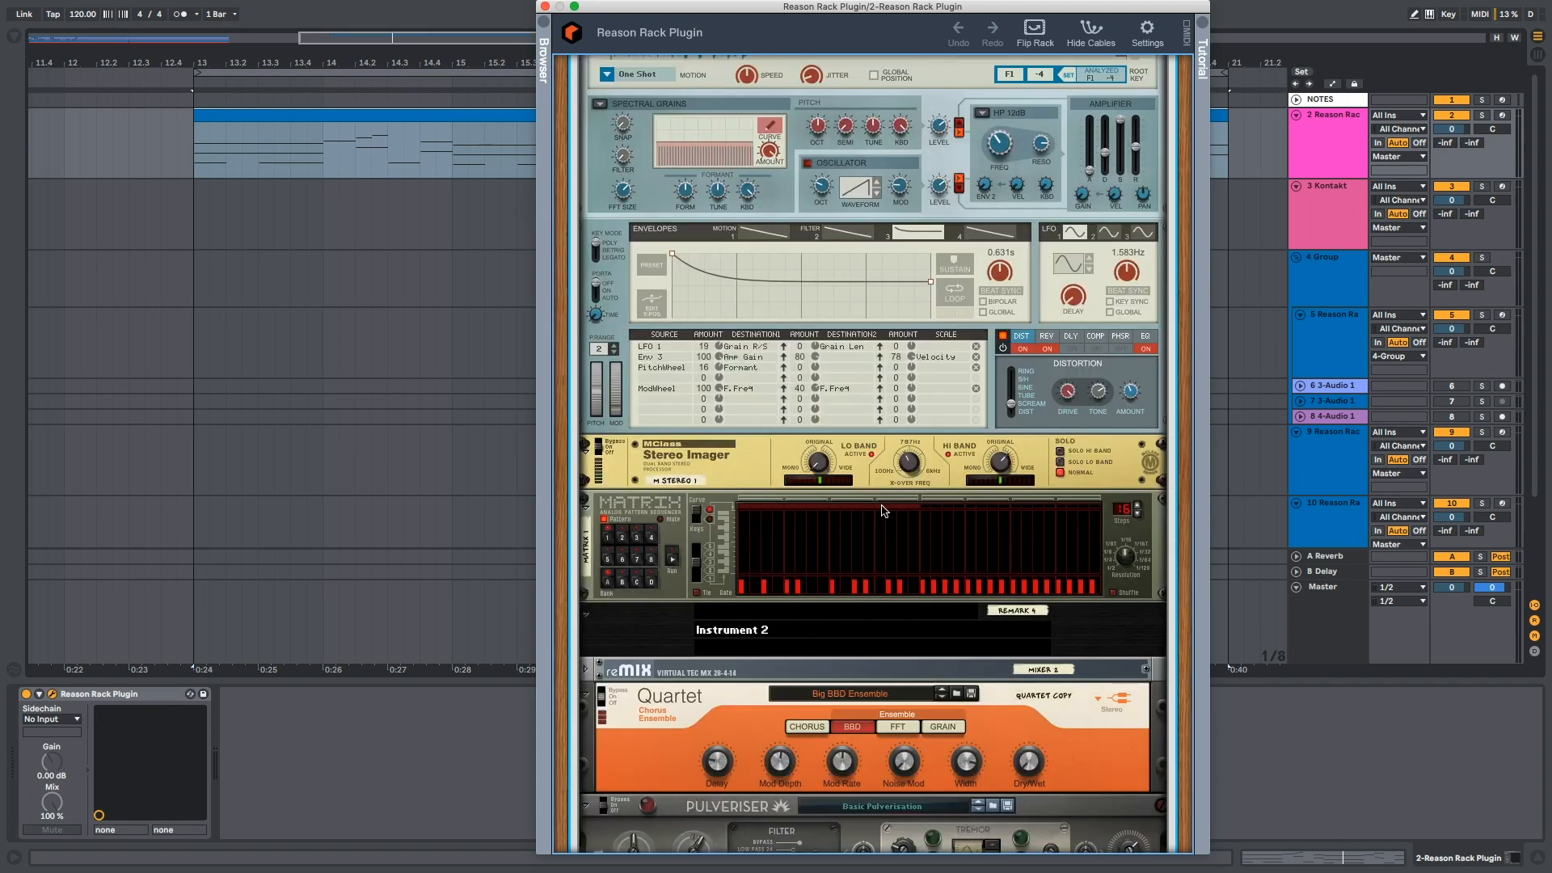
scroll(756, 488, "down", 8)
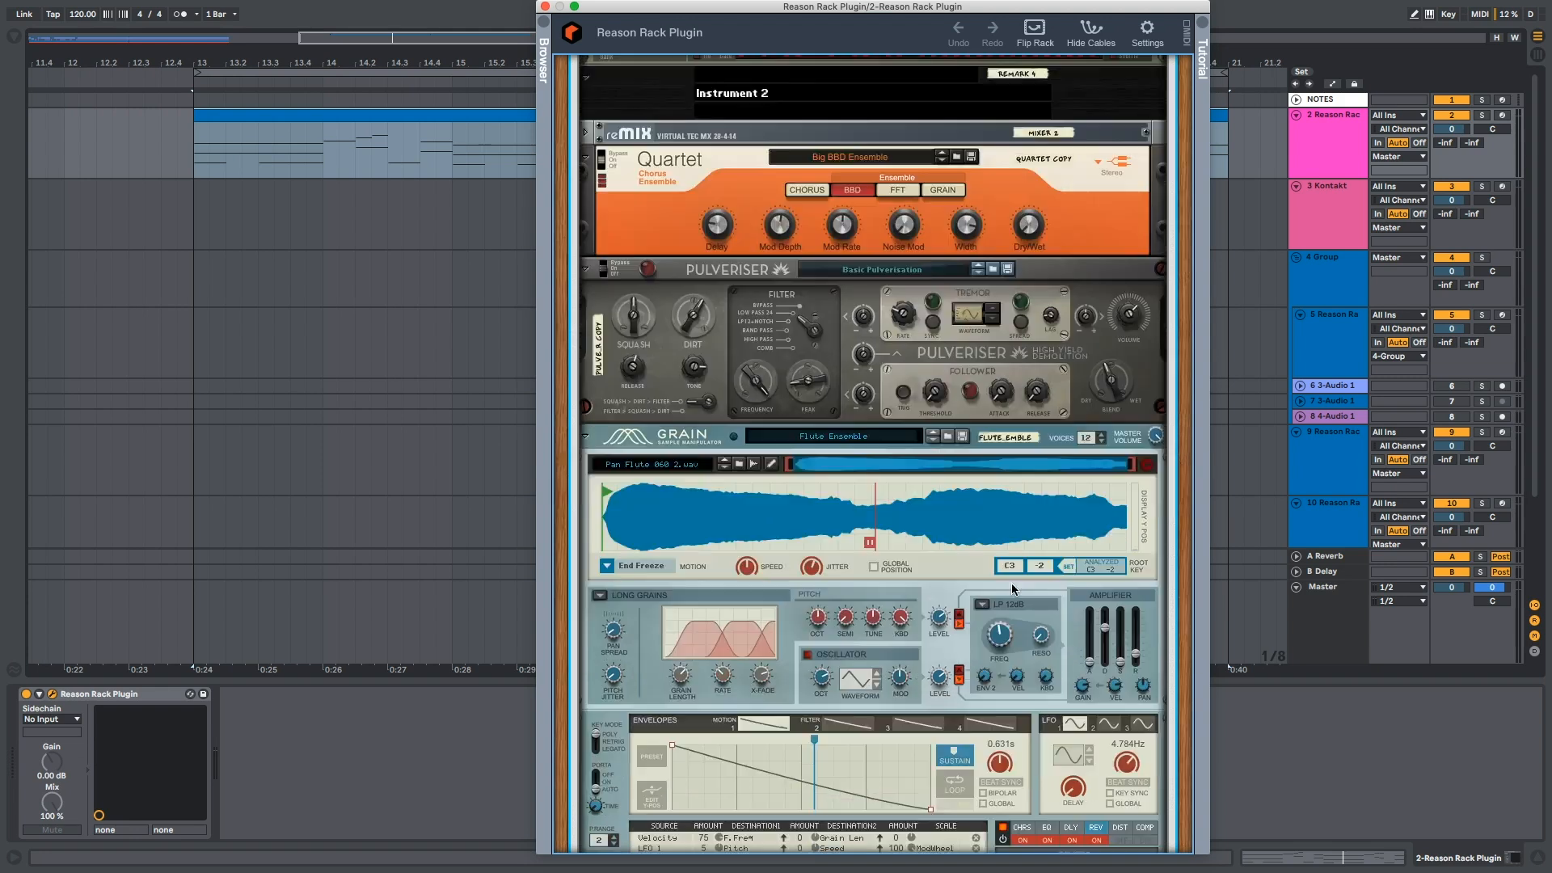
scroll(968, 526, "up", 5)
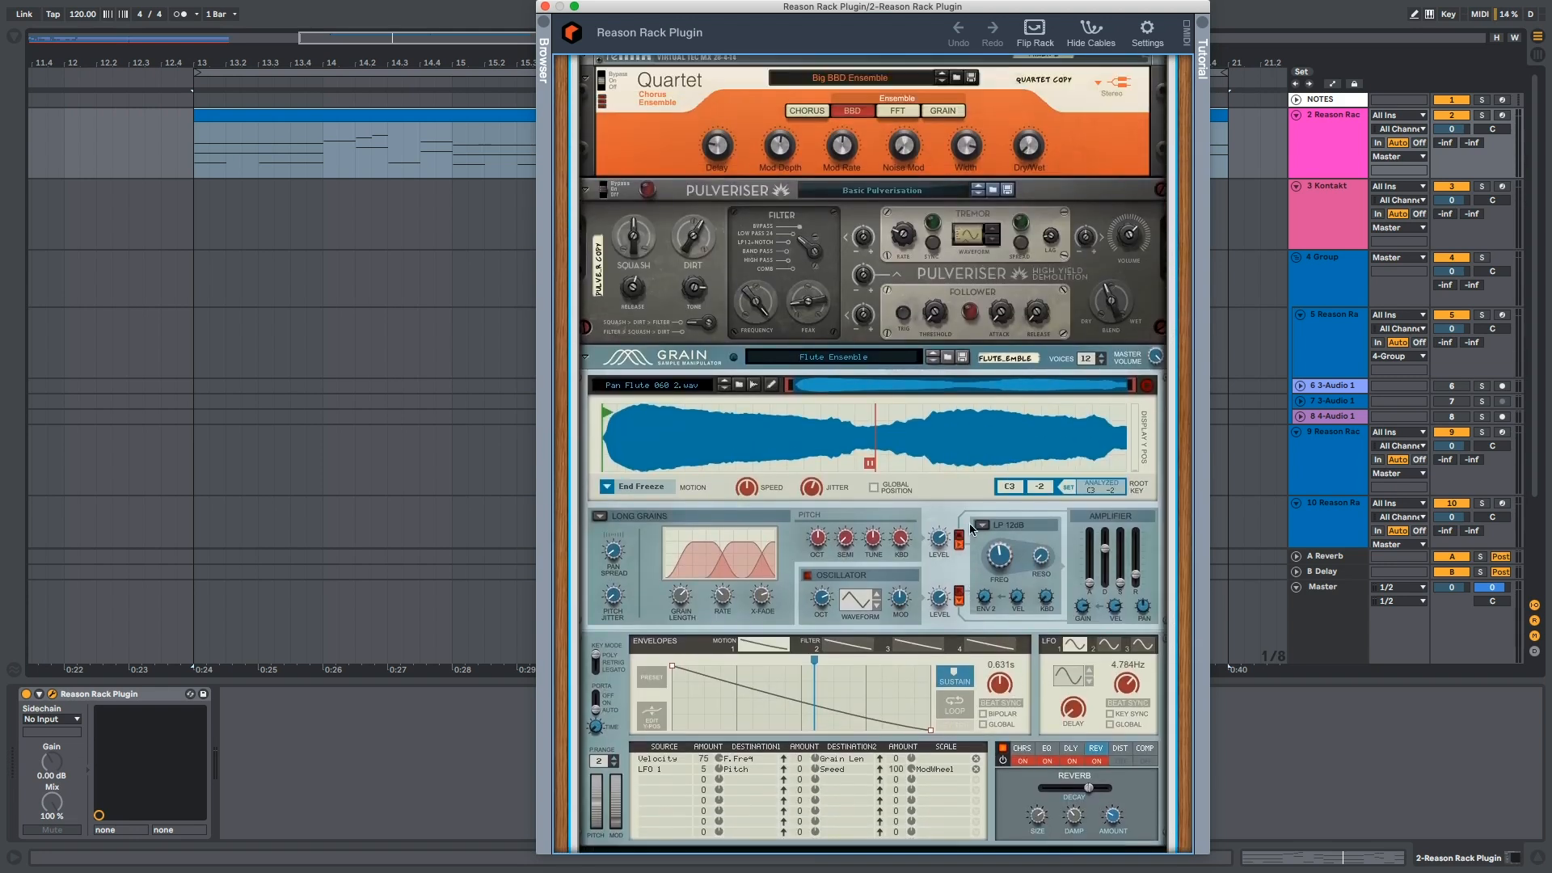
scroll(869, 368, "up", 11)
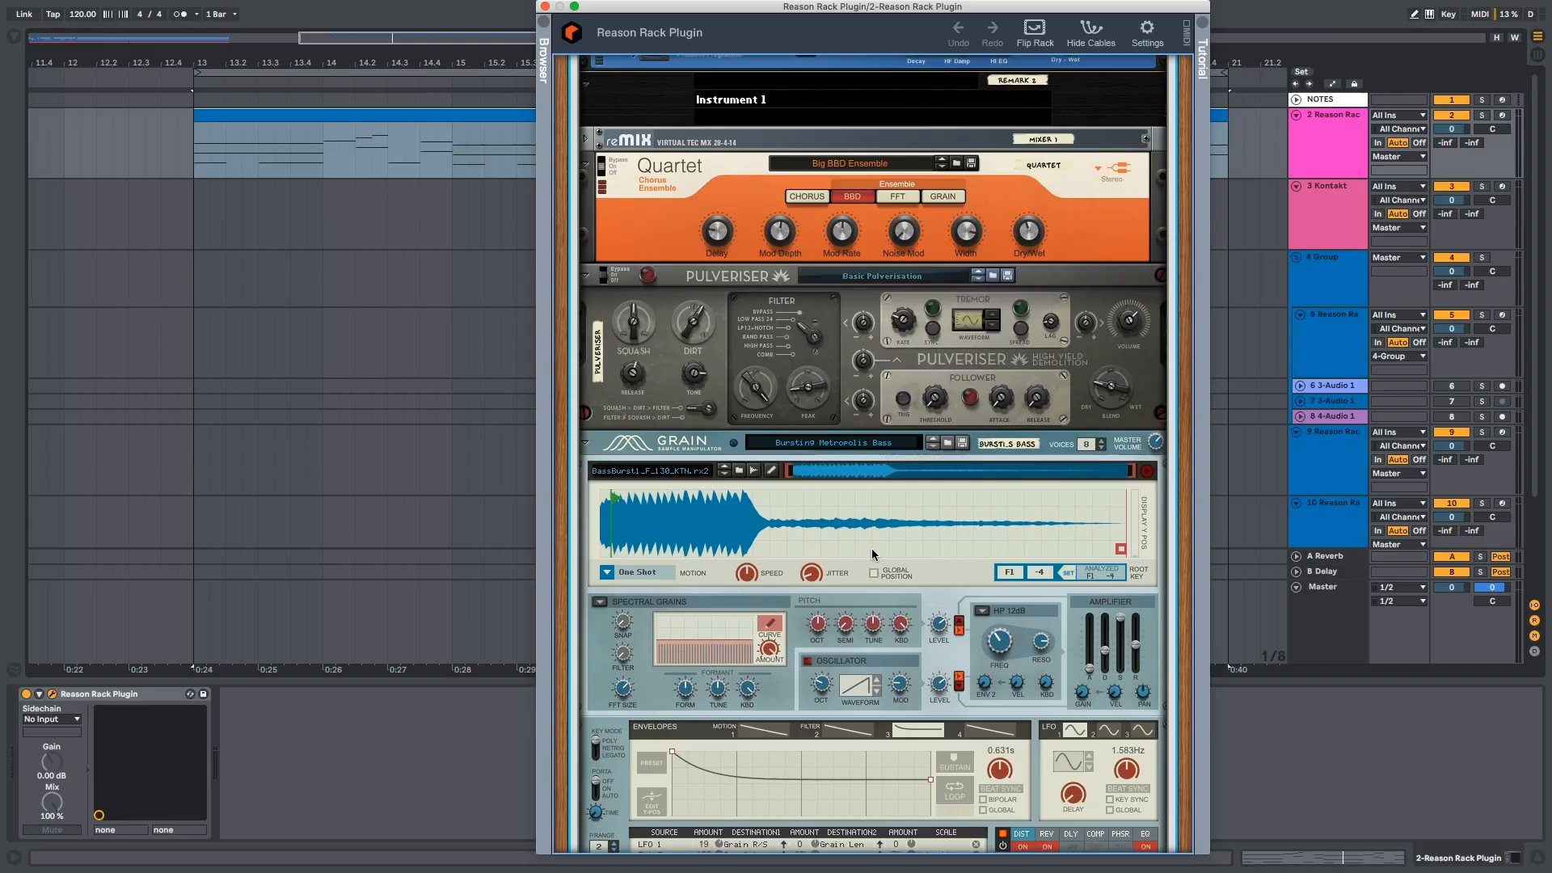
scroll(872, 549, "up", 5)
scroll(874, 548, "up", 3)
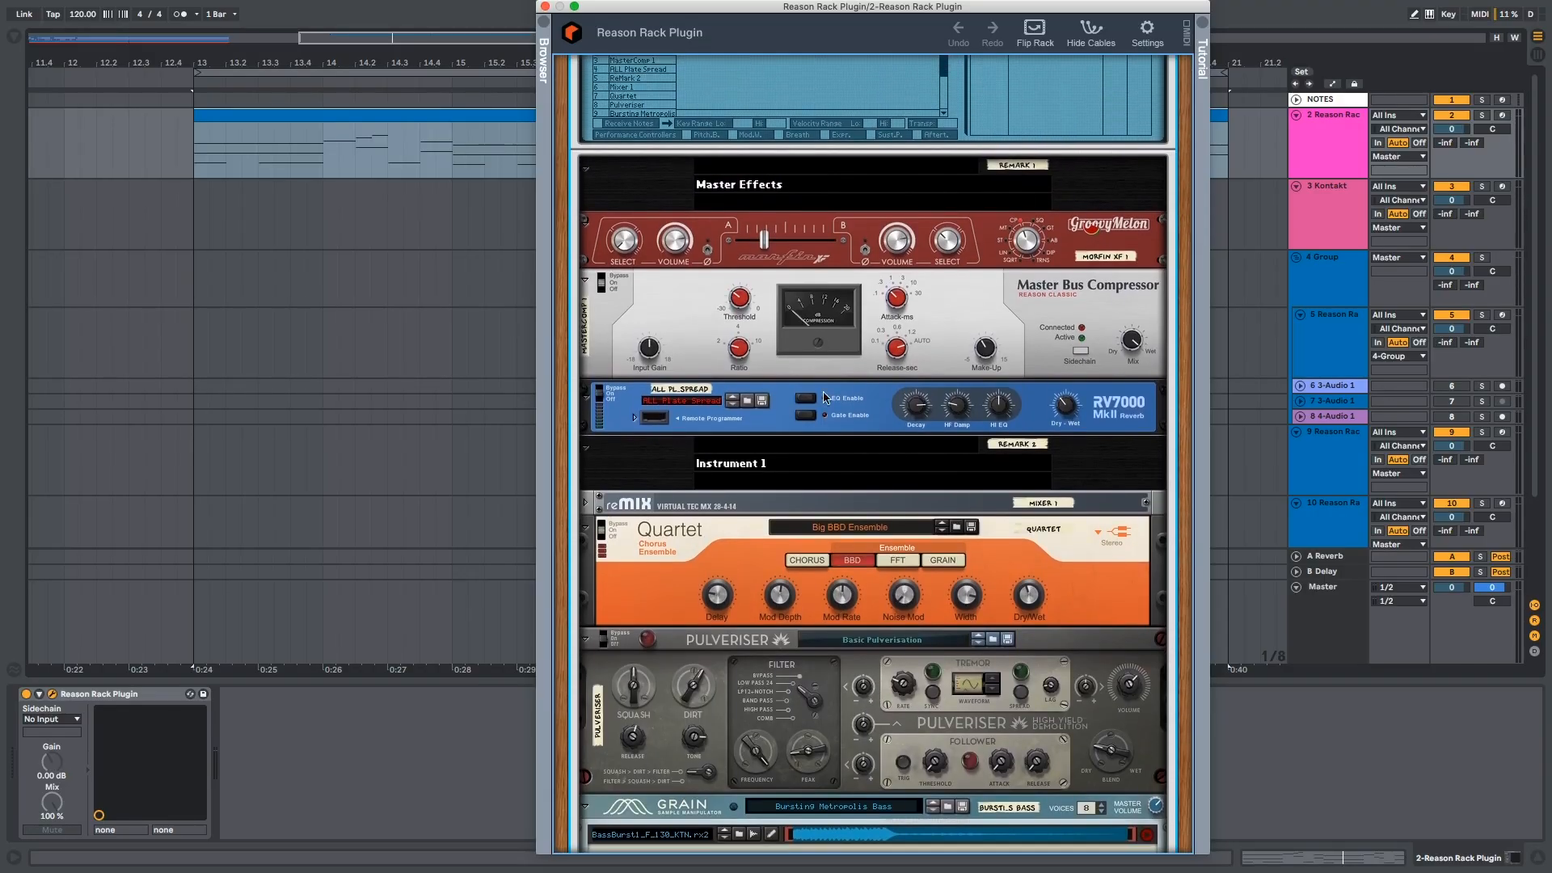
scroll(824, 396, "up", 2)
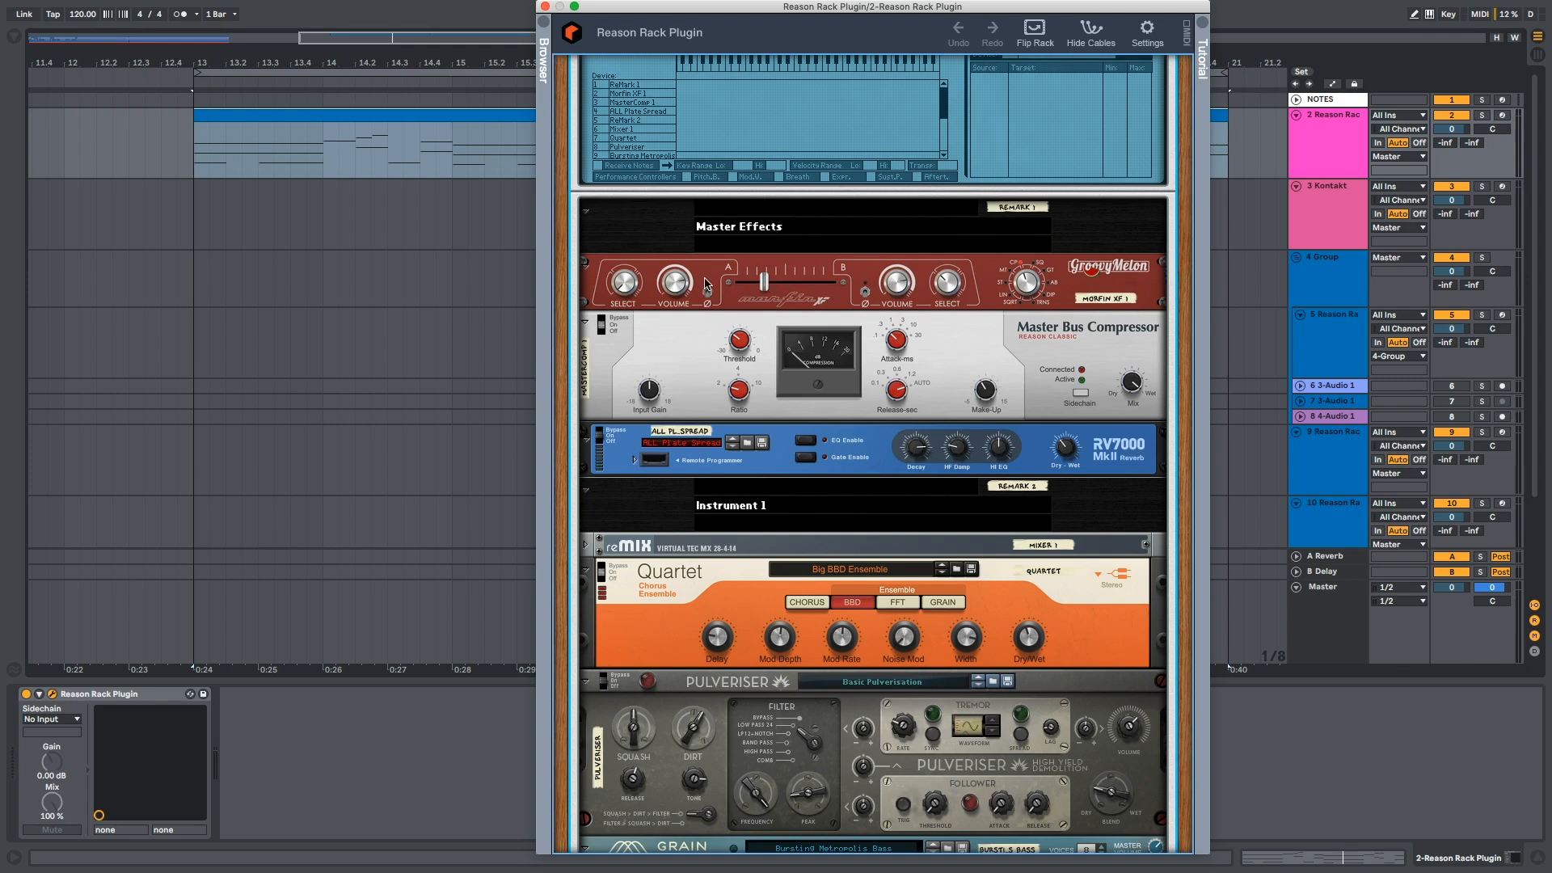
- Look through the browser's Utilities devices for the Morfin XF Crossfader and close the browser again
left_click(543, 58)
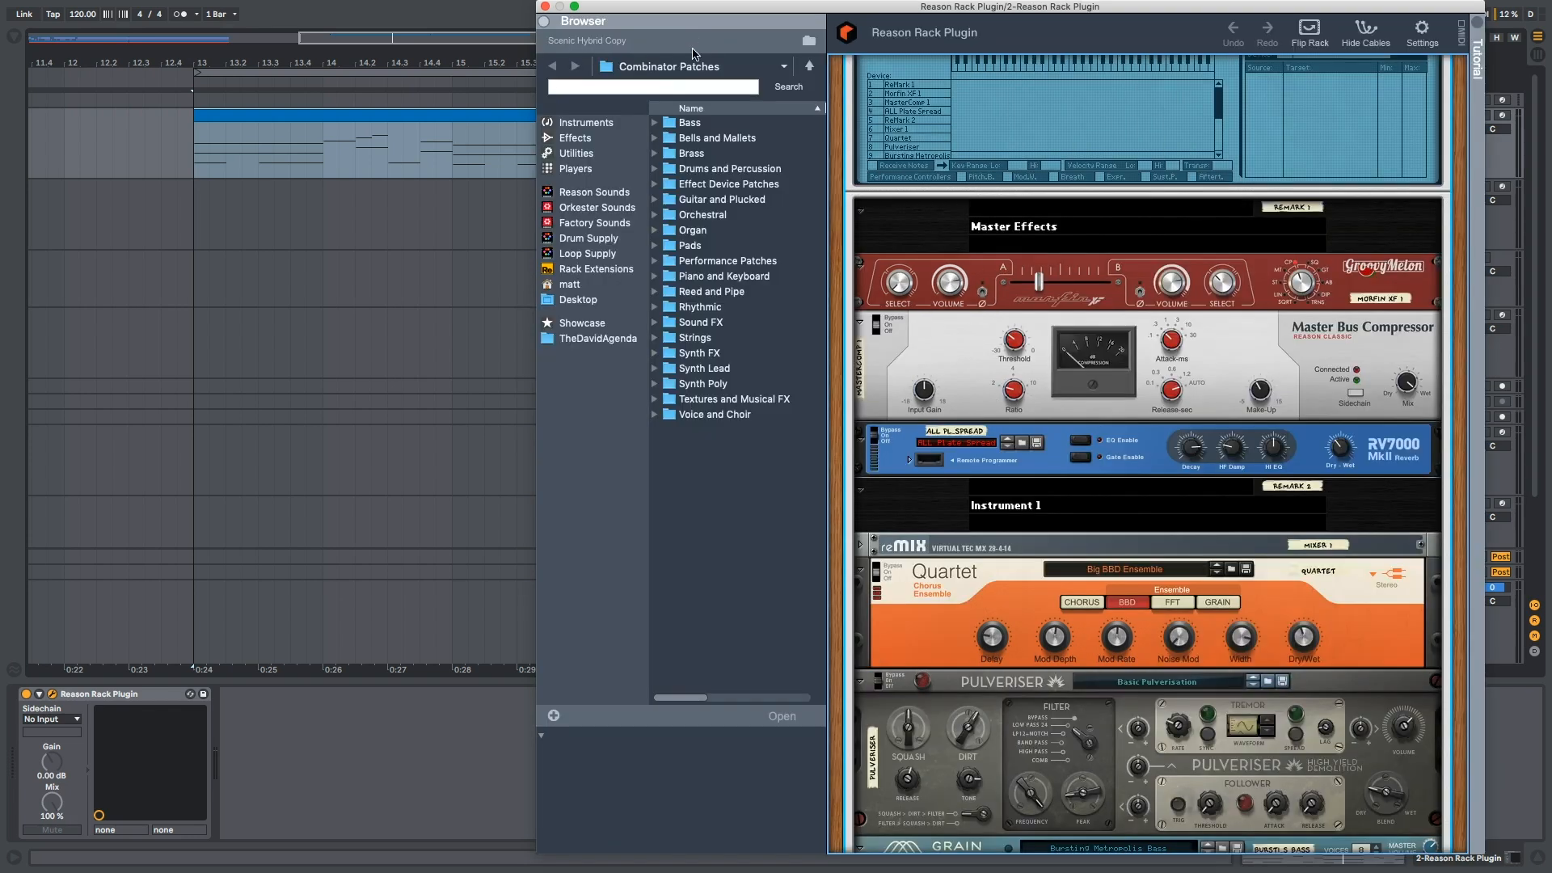
left_click(577, 153)
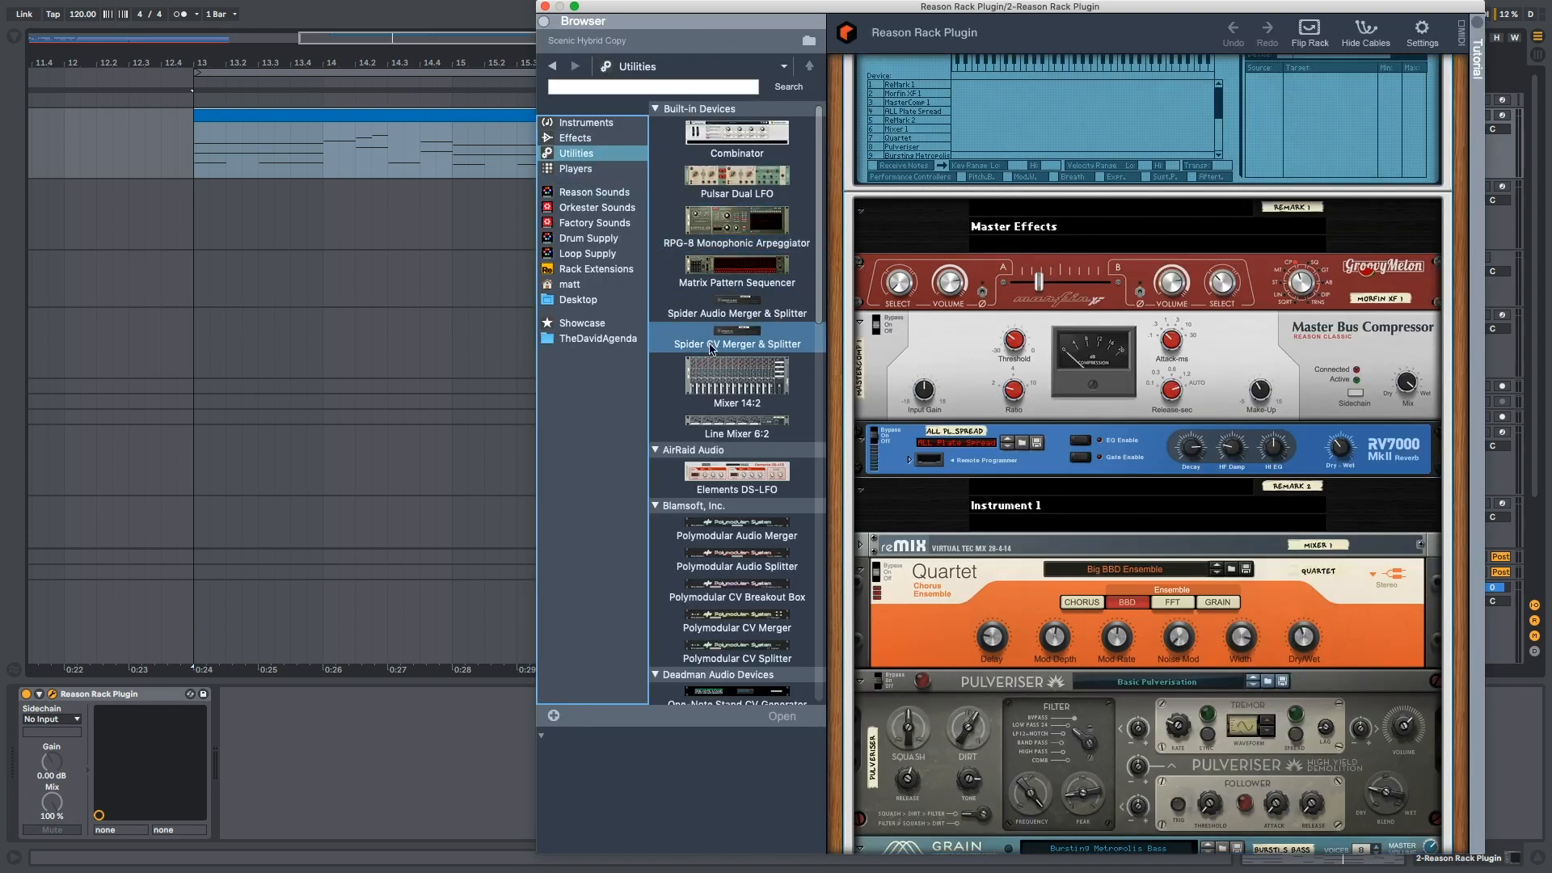
scroll(727, 404, "down", 5)
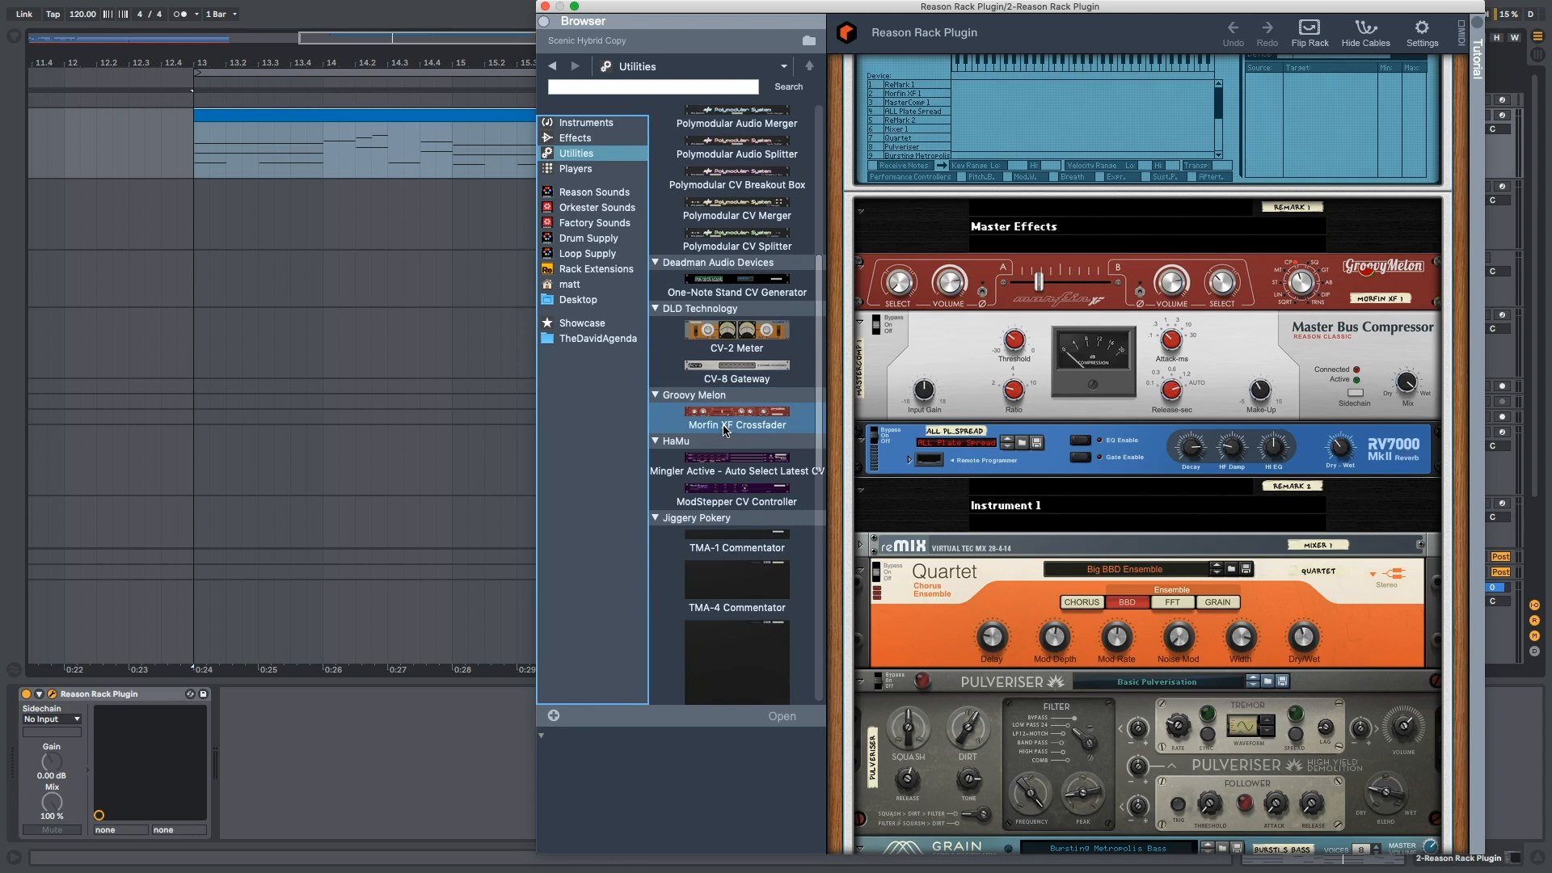
left_click(546, 22)
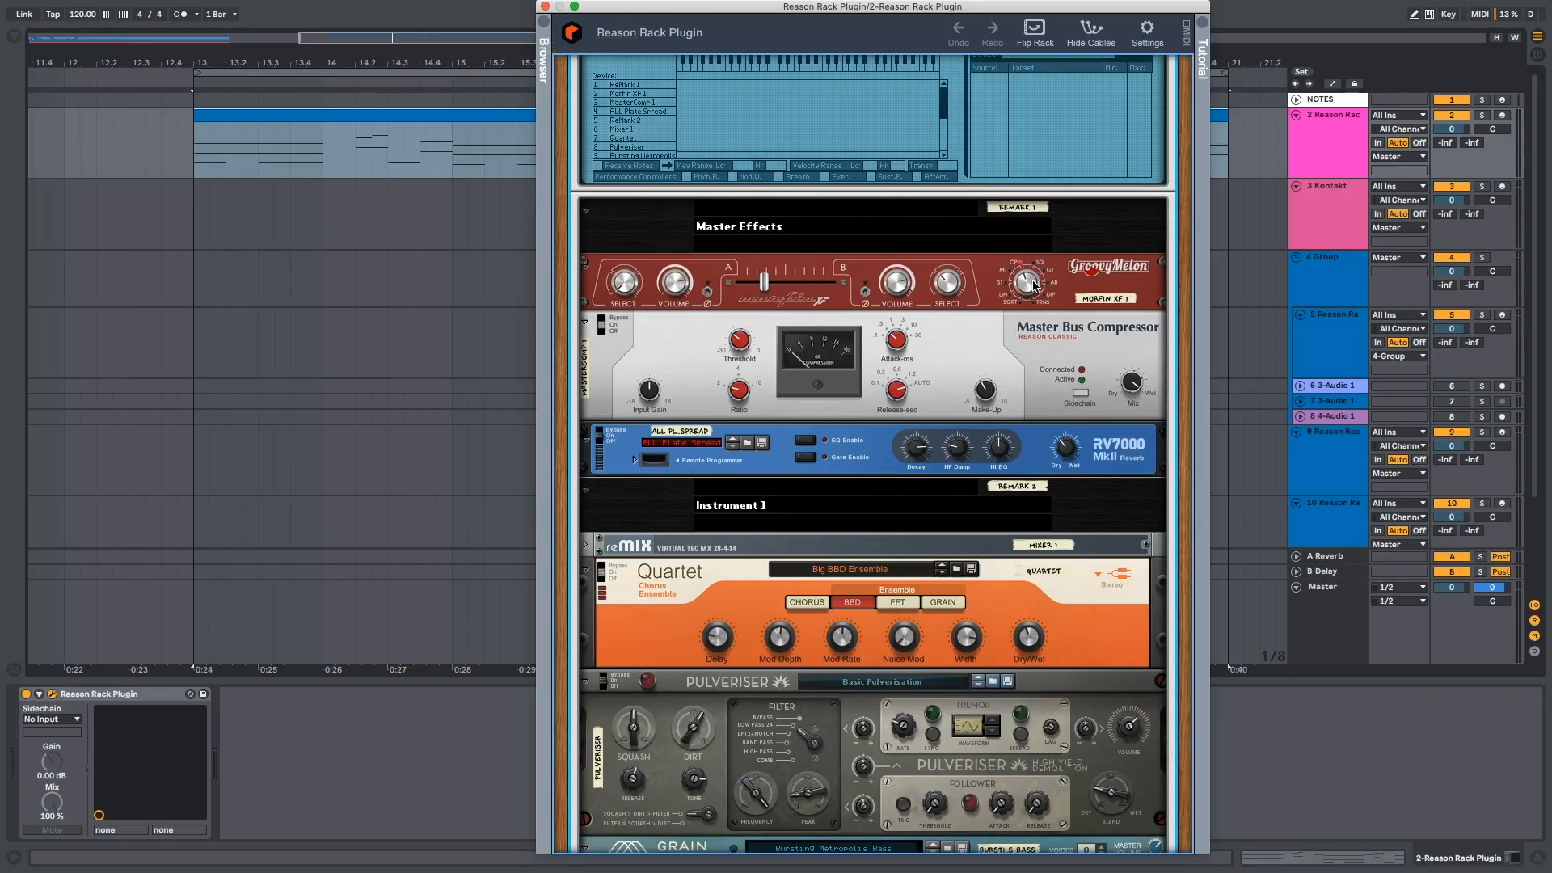
- Adjust the rotary selector on the Morfin XF crossfader in the Master Effects section
left_click(1033, 286)
mouse_move(1031, 287)
left_mouse_down()
mouse_move(1028, 304)
mouse_move(1030, 283)
left_mouse_up()
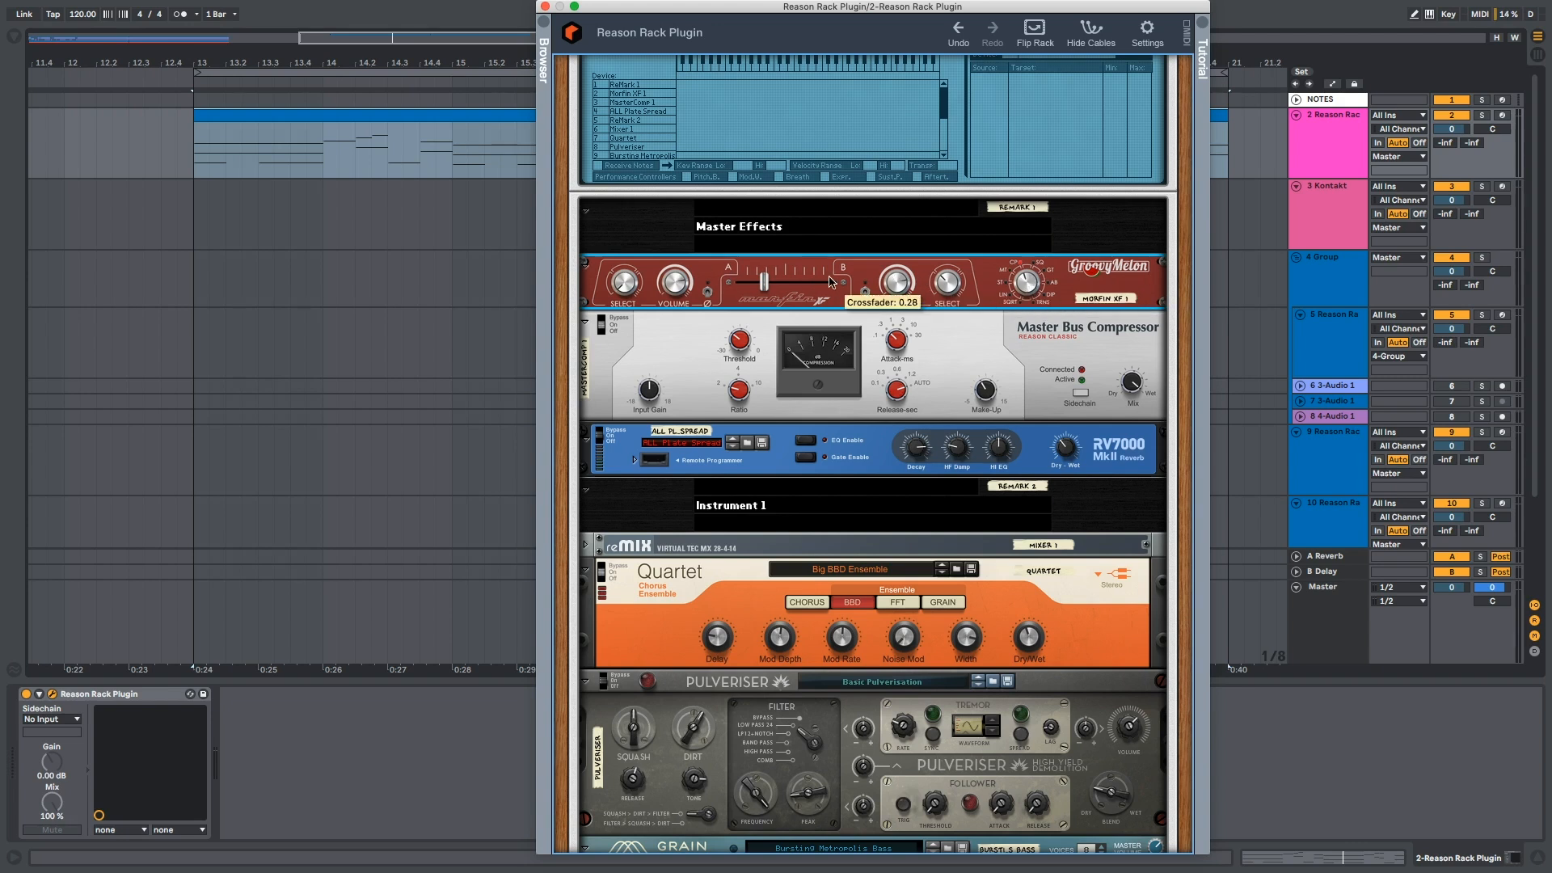
- Show the modulation routing of the Morfin XF crossfader in the combinator's programmer
scroll(832, 282, "up", 5)
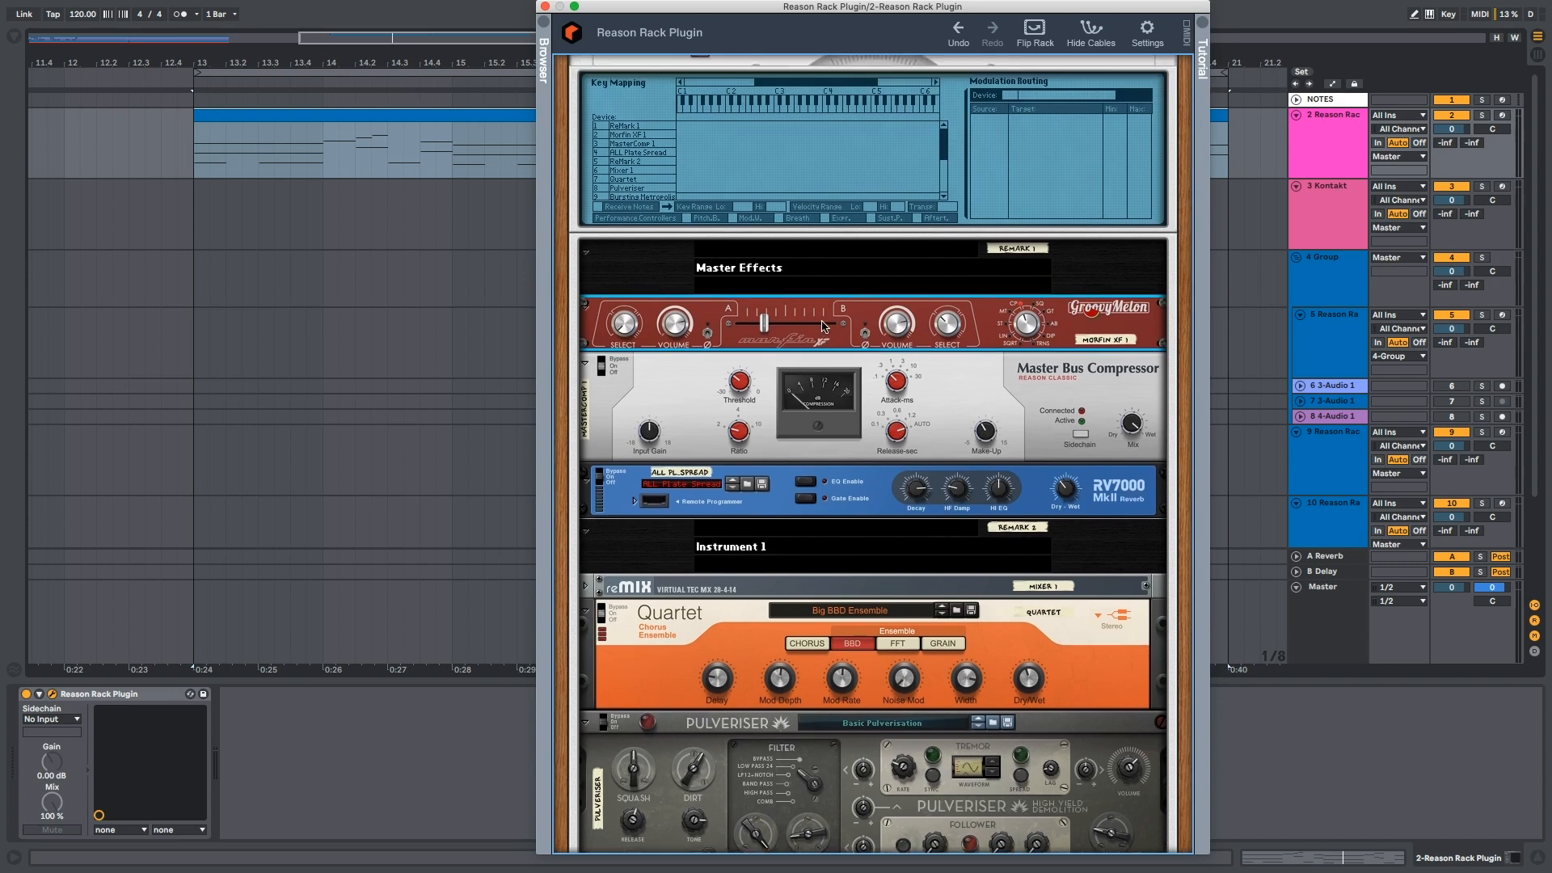
scroll(807, 372, "up", 2)
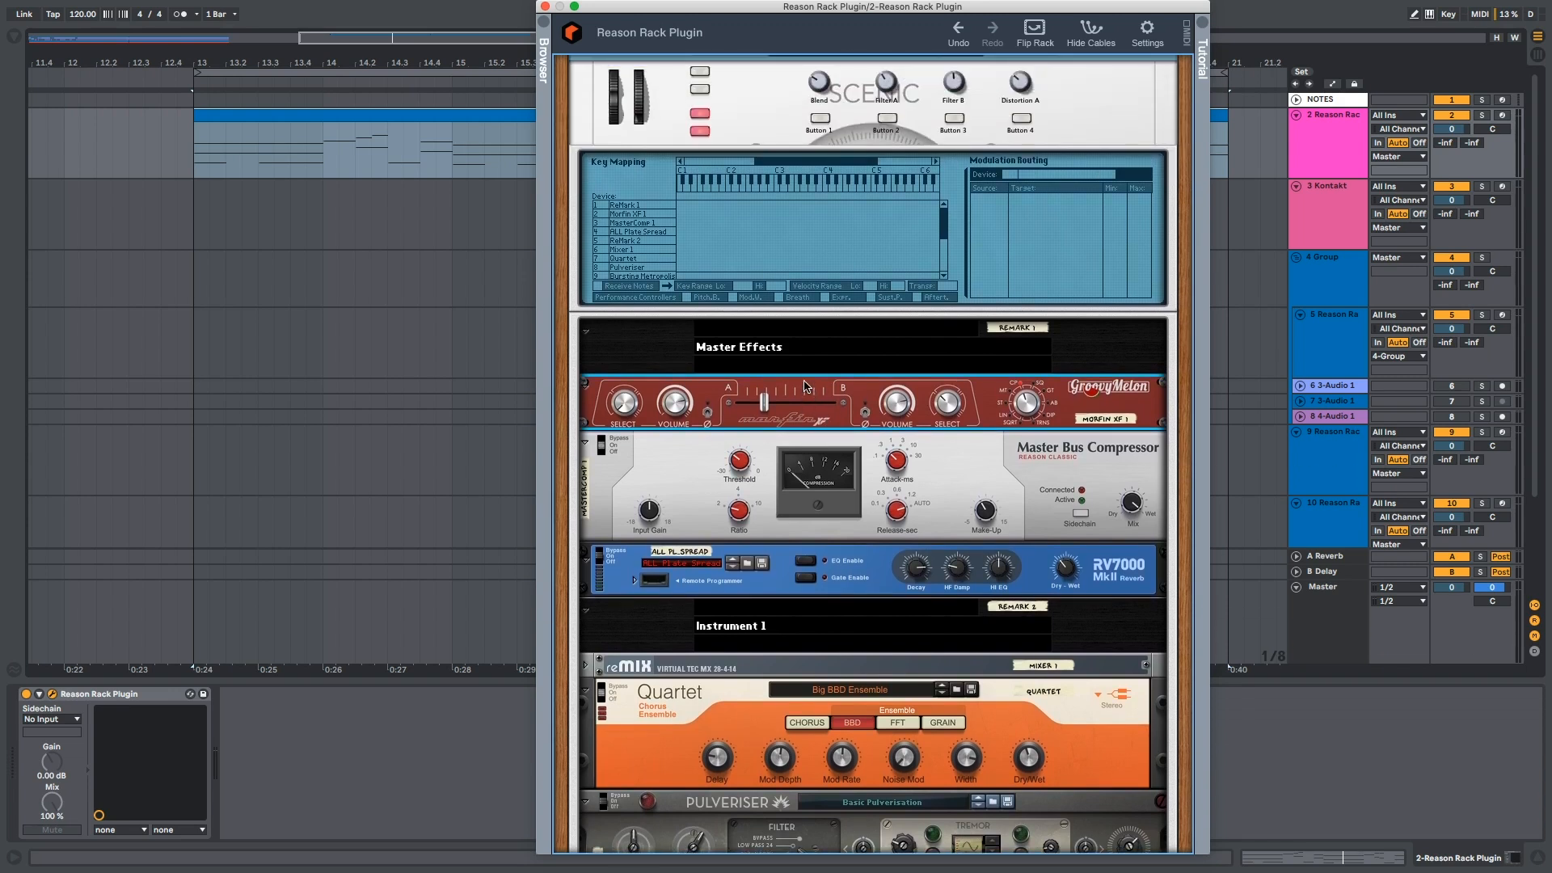
left_click(665, 214)
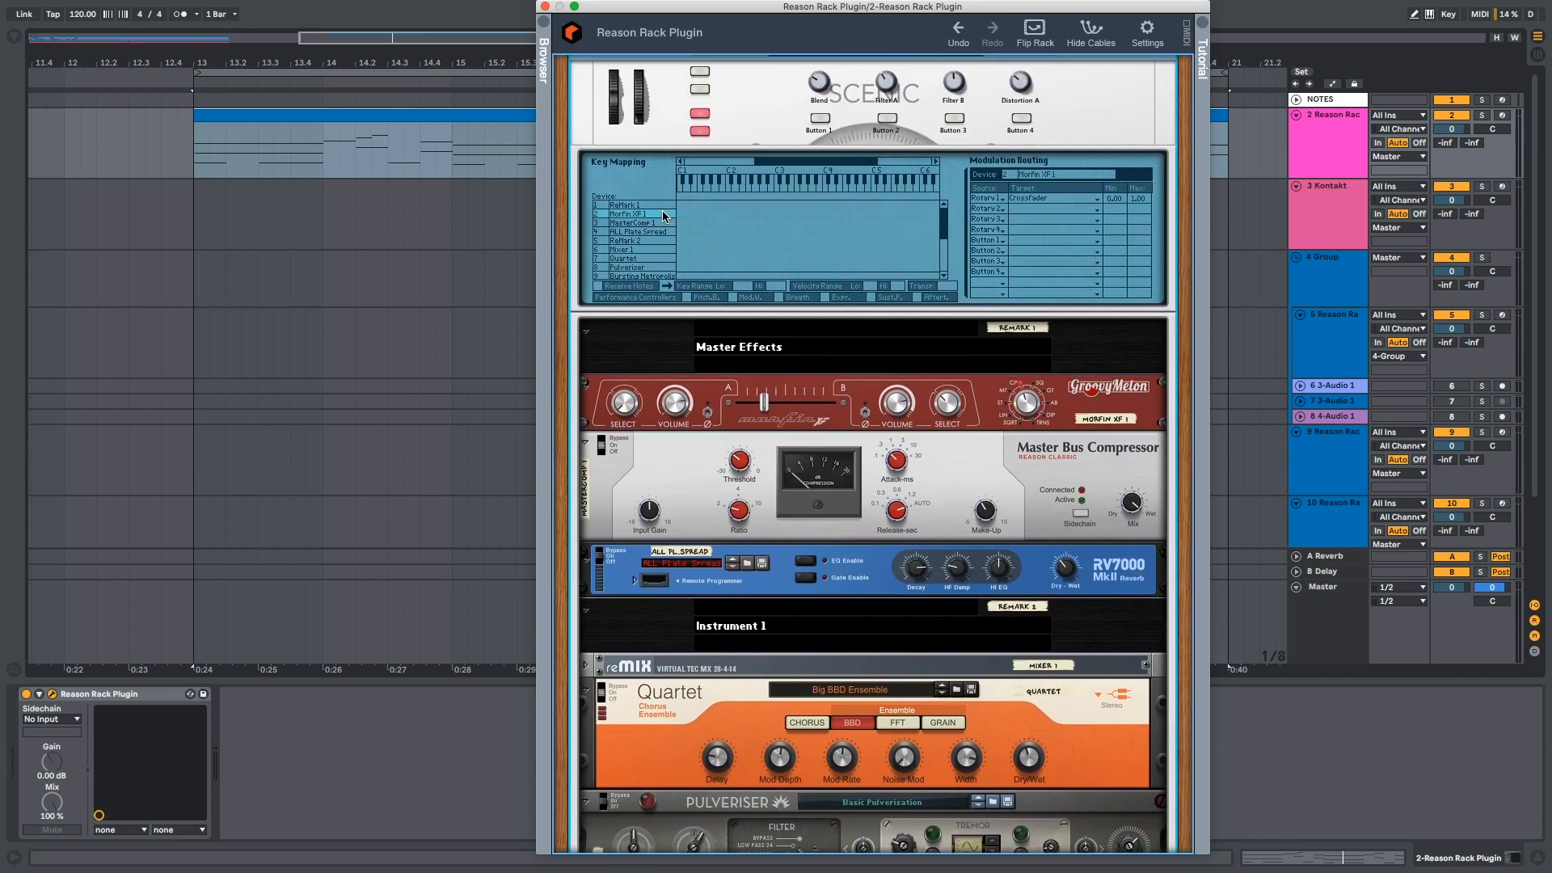
left_click(767, 401)
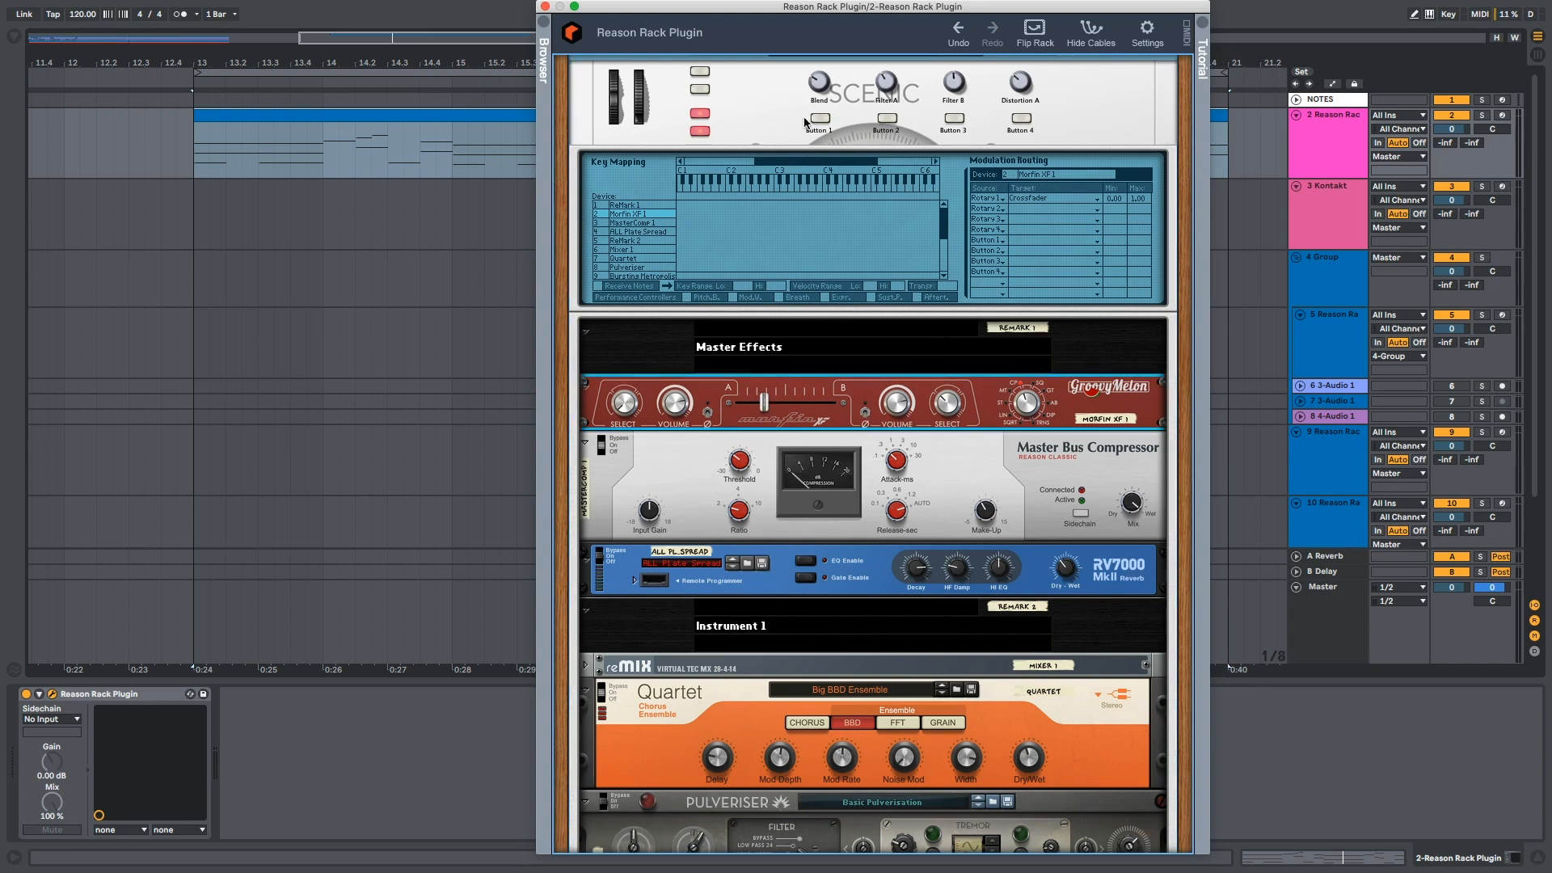
- Sweep the combinator's Blend rotary up and back down during playback to morph between the two instruments
scroll(816, 98, "up", 1)
left_click_drag(815, 98, 812, 102)
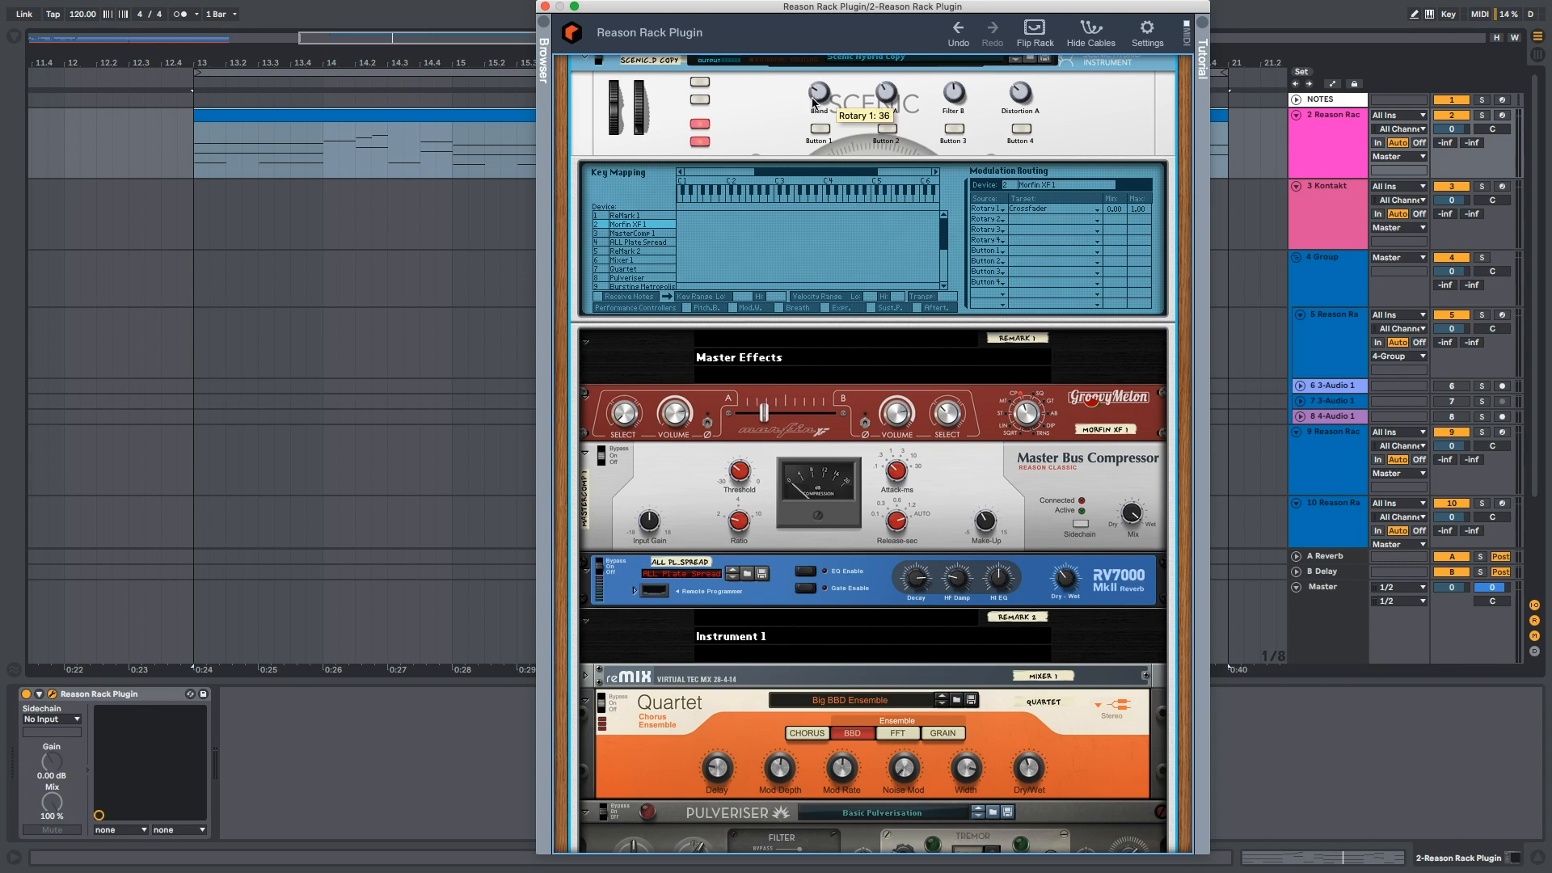
scroll(813, 102, "up", 1)
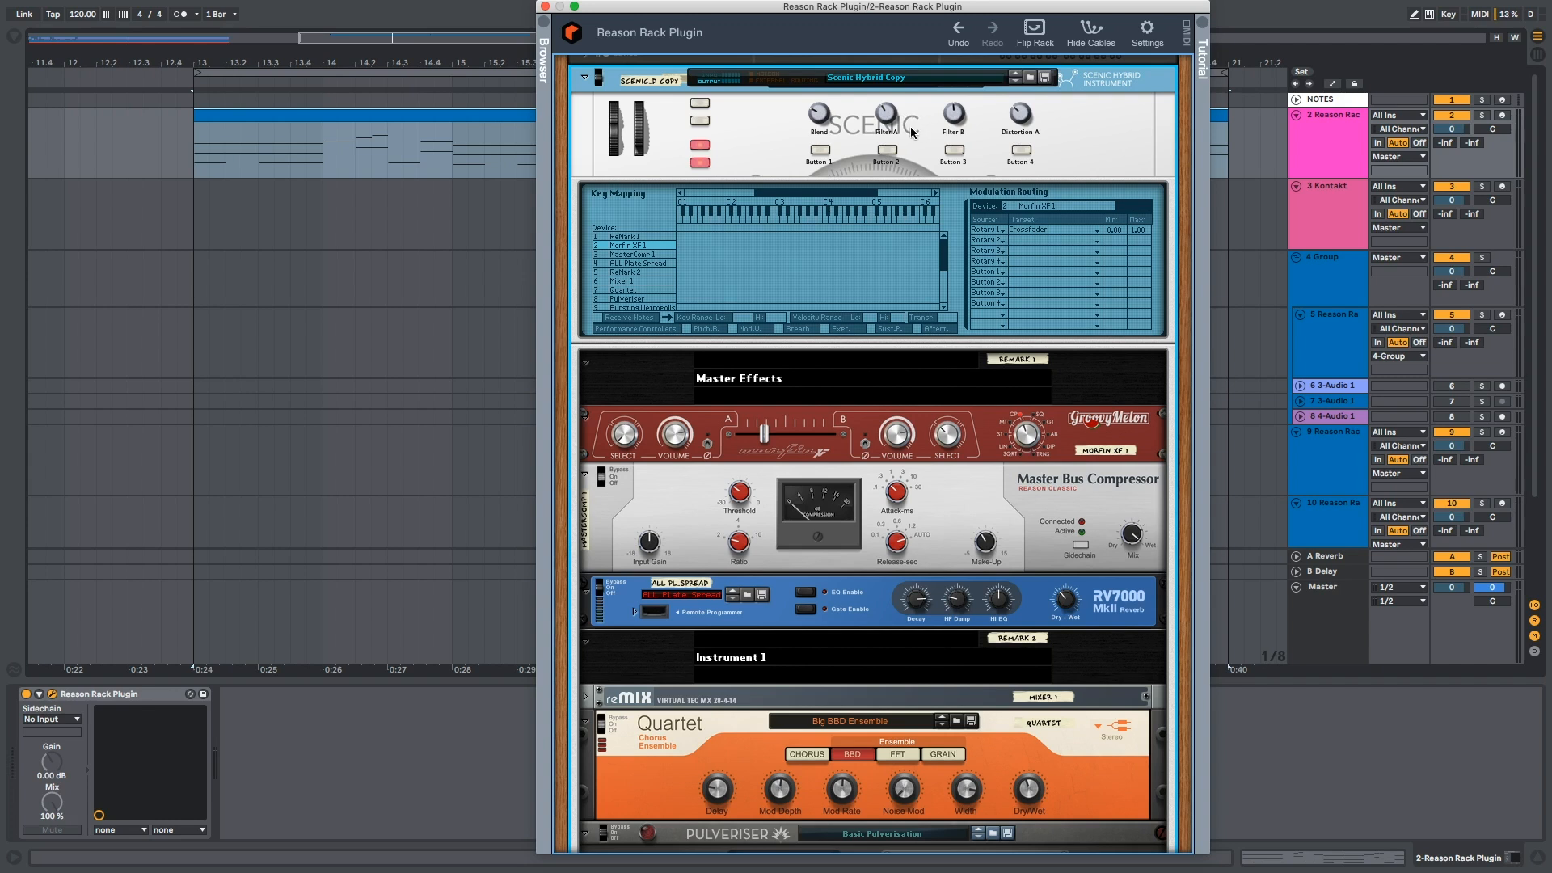
mouse_move(889, 122)
scroll(936, 293, "down", 1)
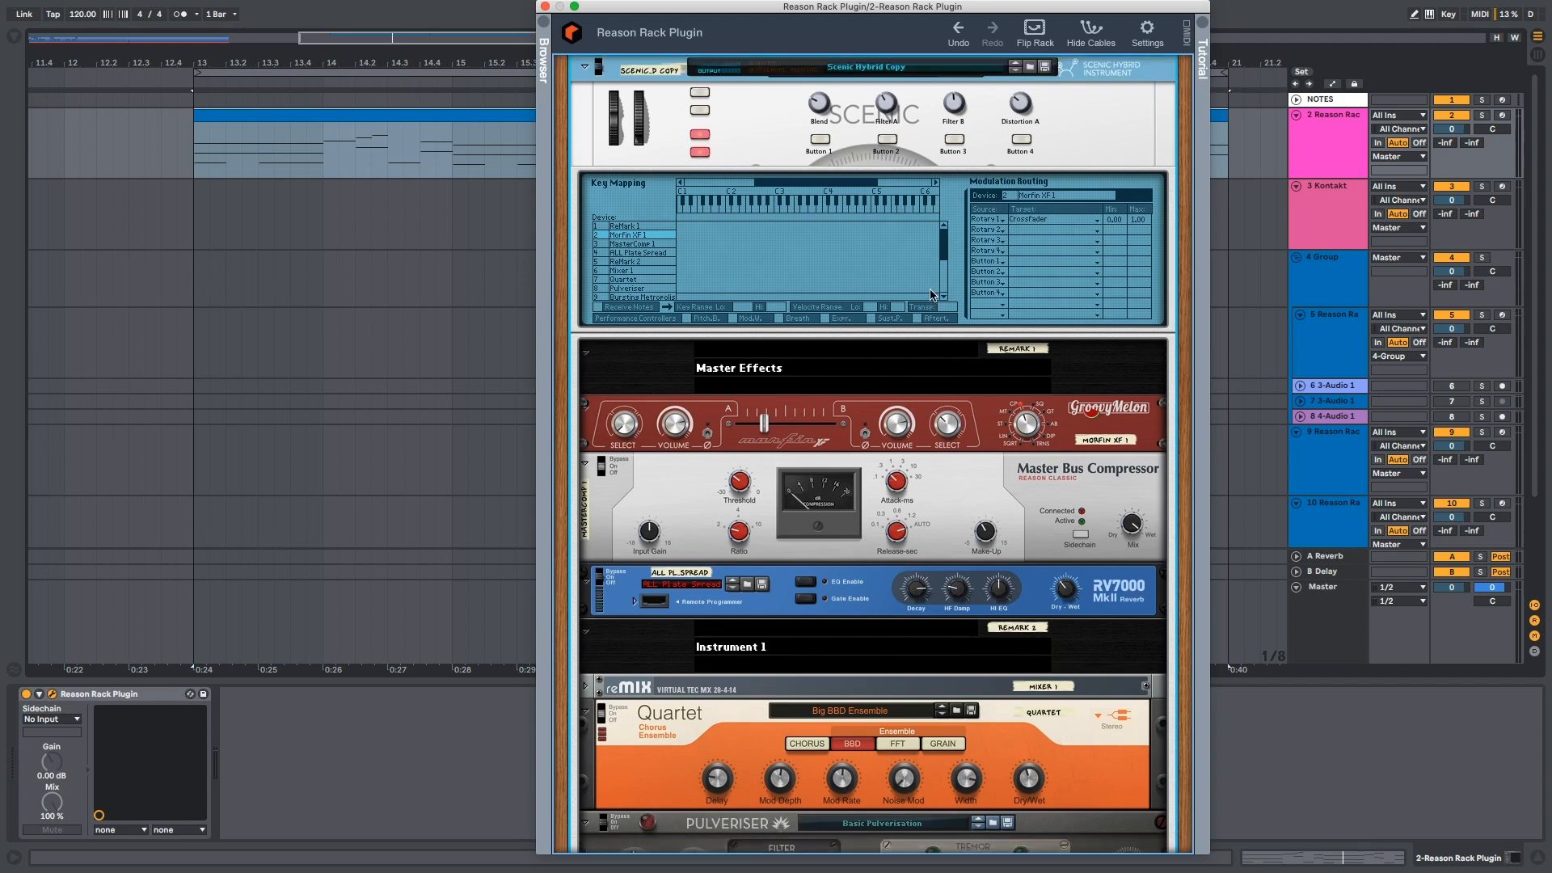
scroll(928, 289, "up", 2)
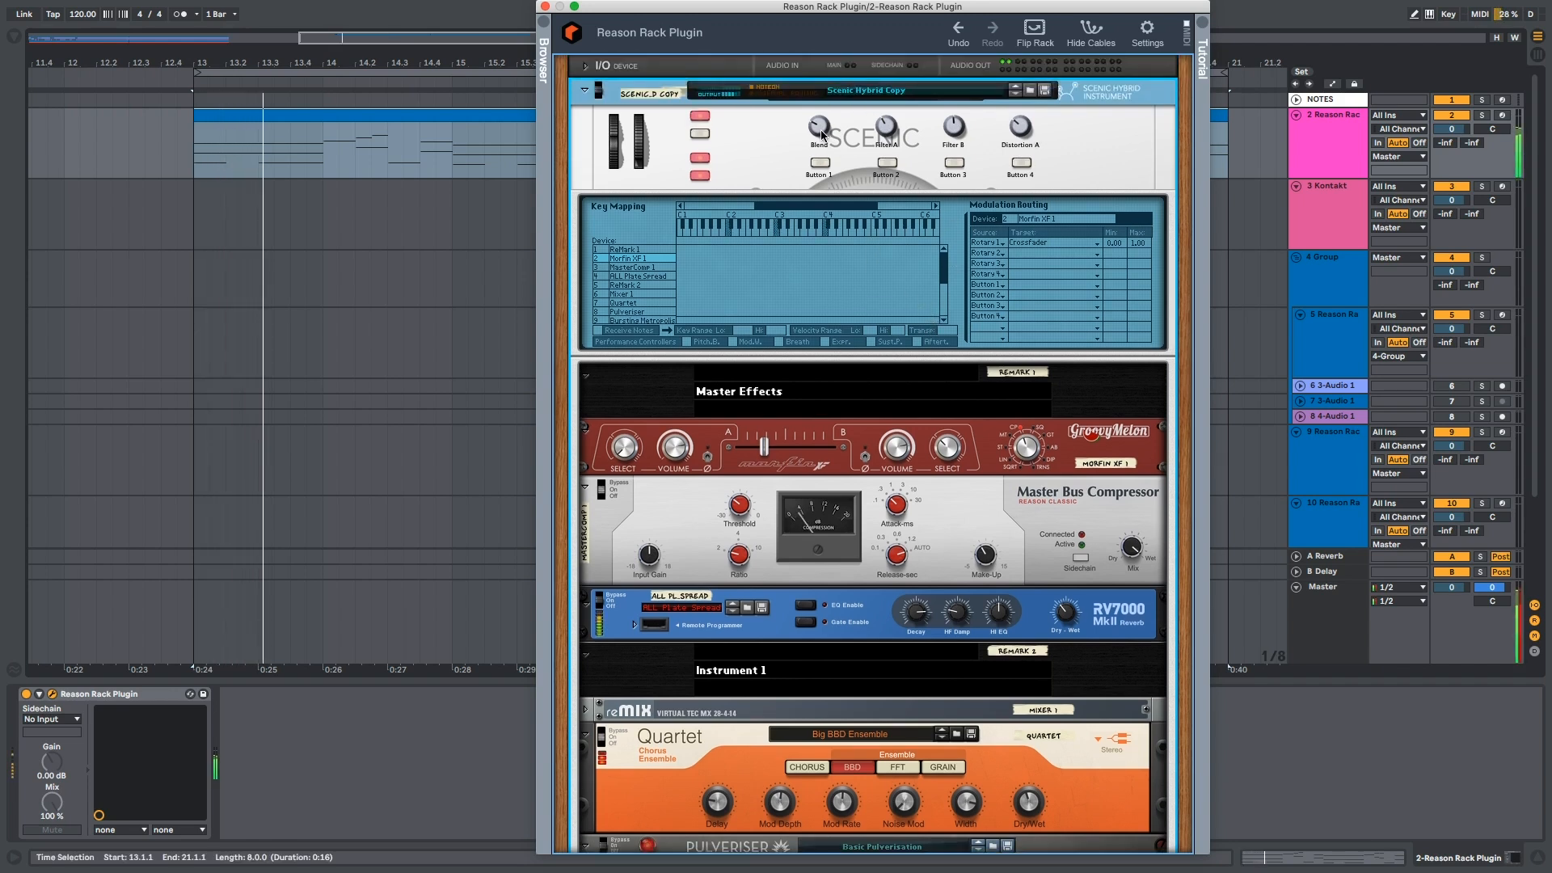
left_click_drag(815, 169, 797, 23)
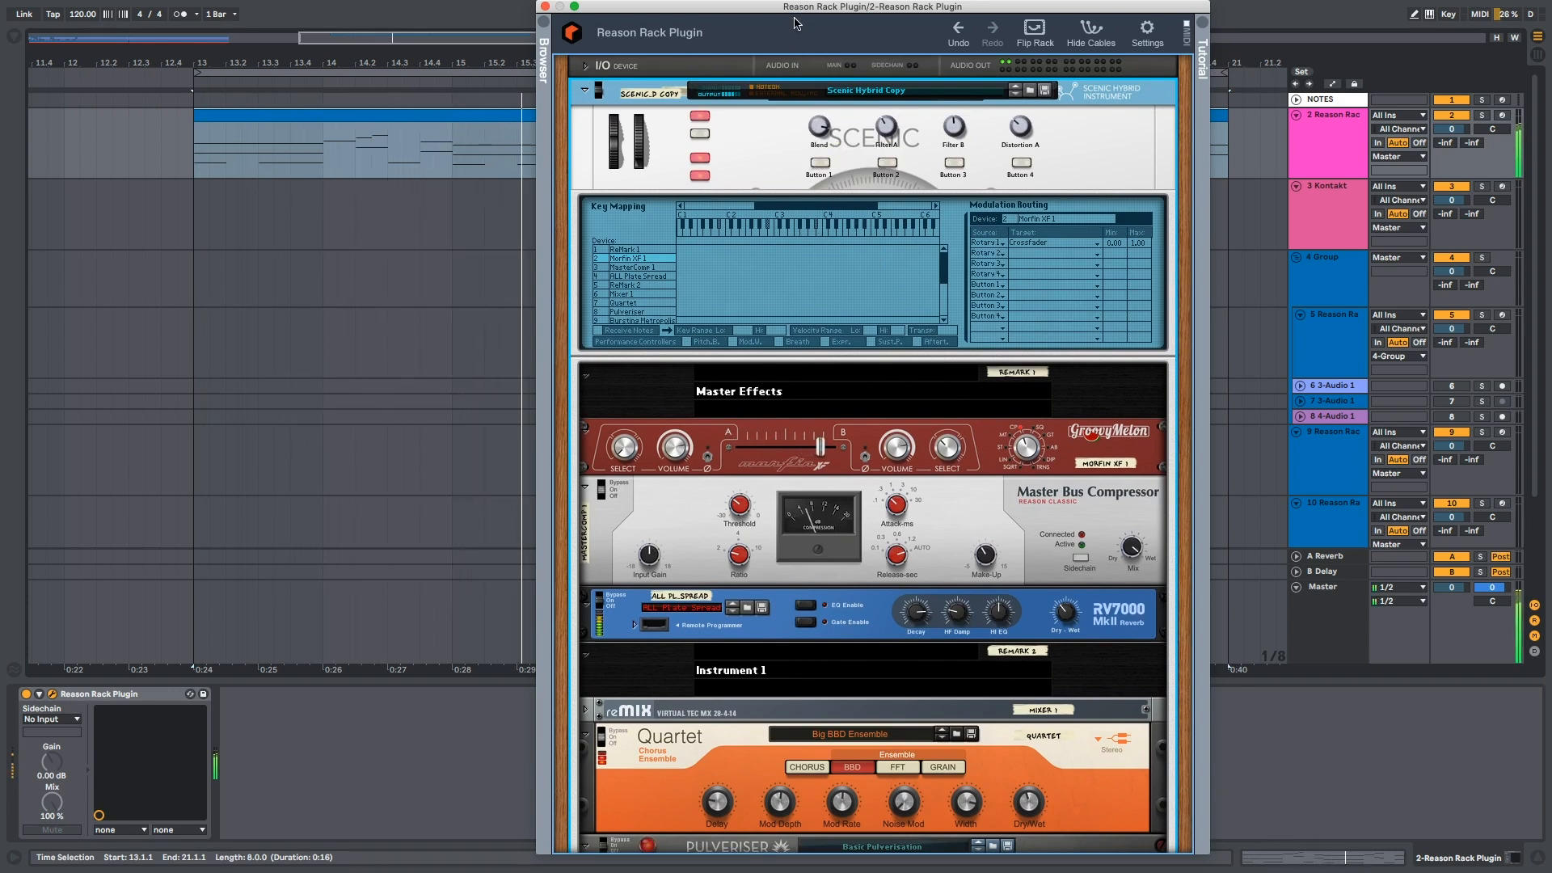
left_click_drag(824, 134, 813, 295)
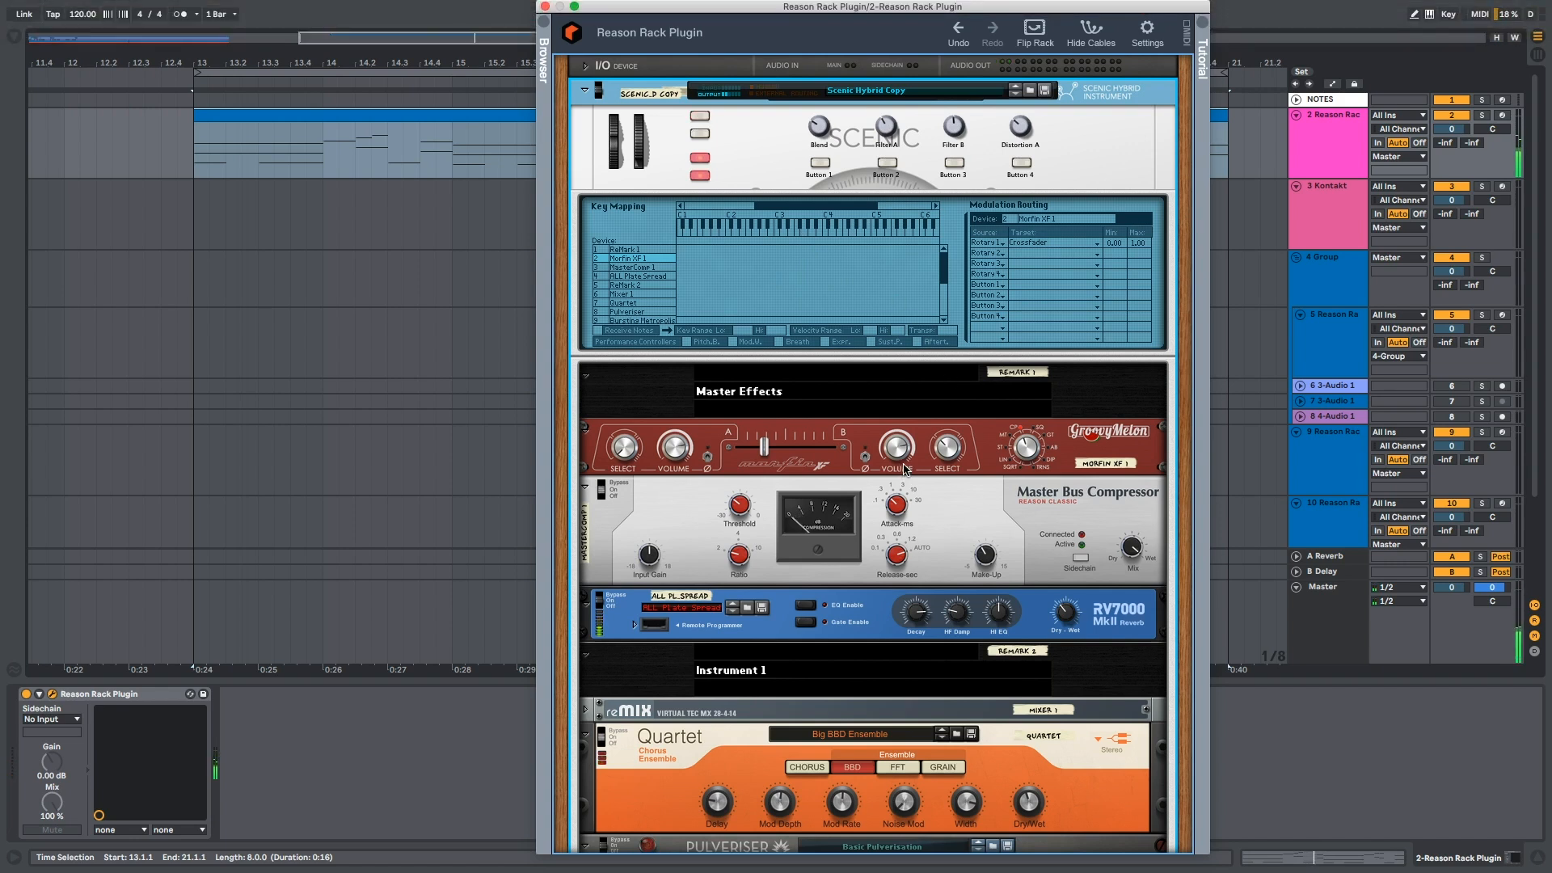
- Bring Instrument 1's Grain device into view and move the plugin window aside
scroll(904, 468, "down", 5)
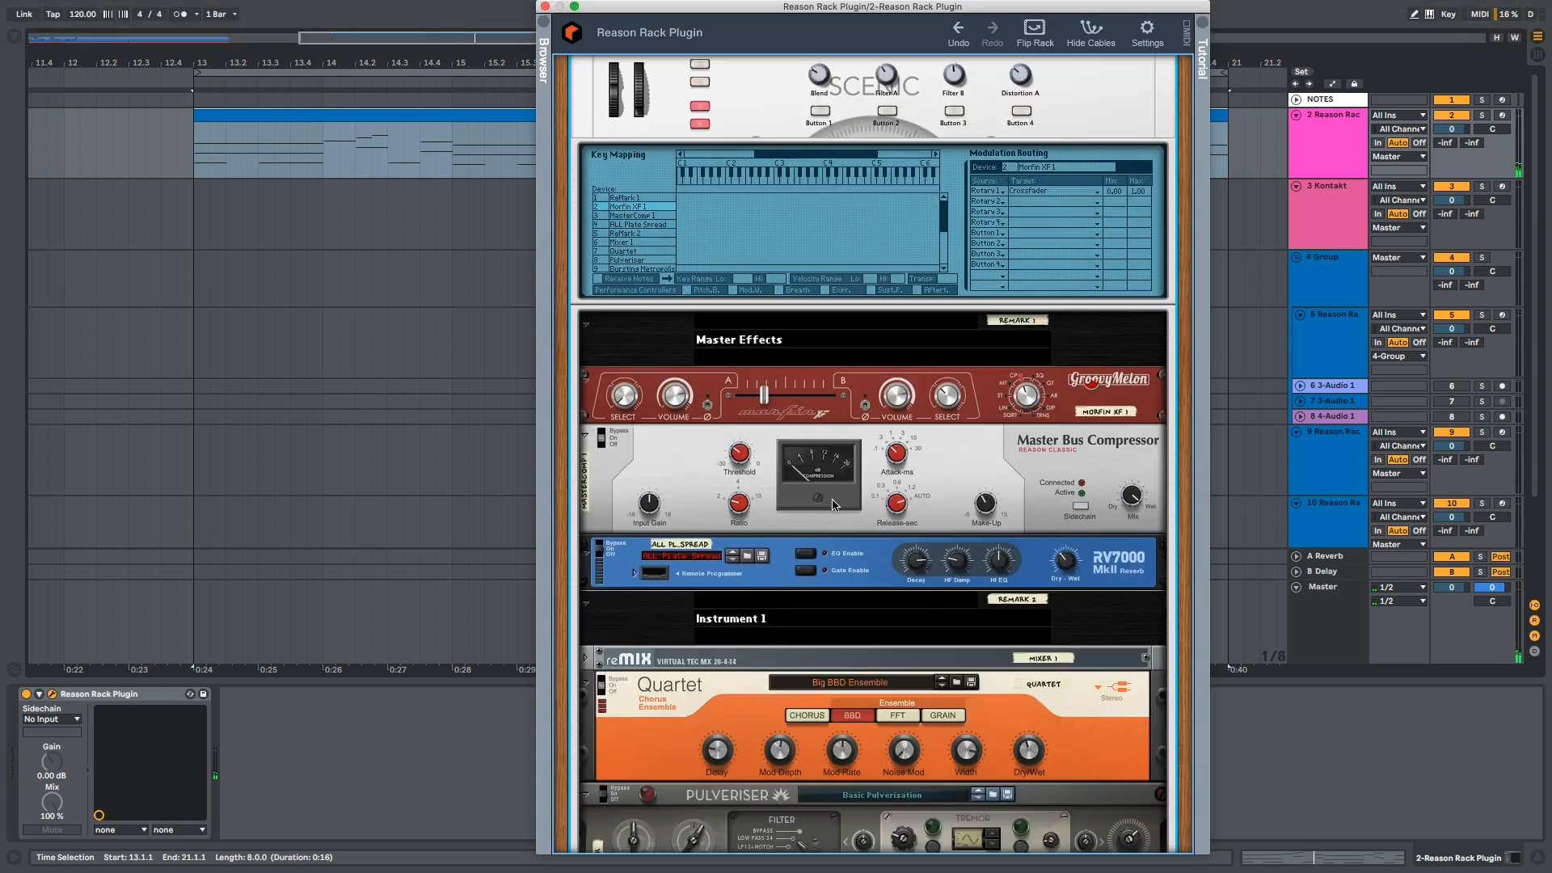
scroll(868, 514, "down", 4)
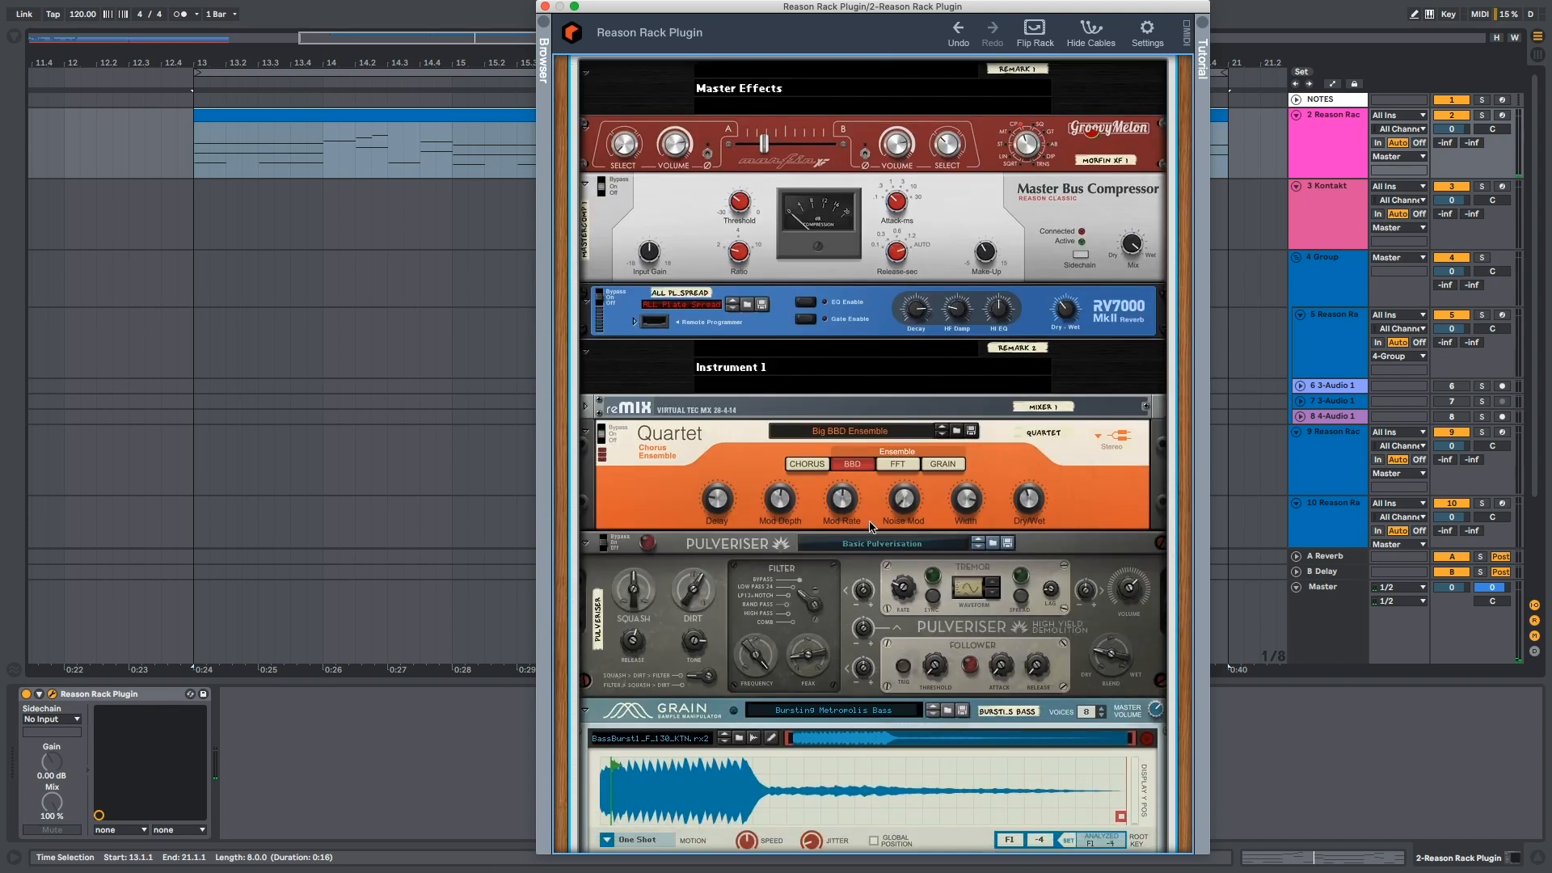
scroll(877, 527, "down", 3)
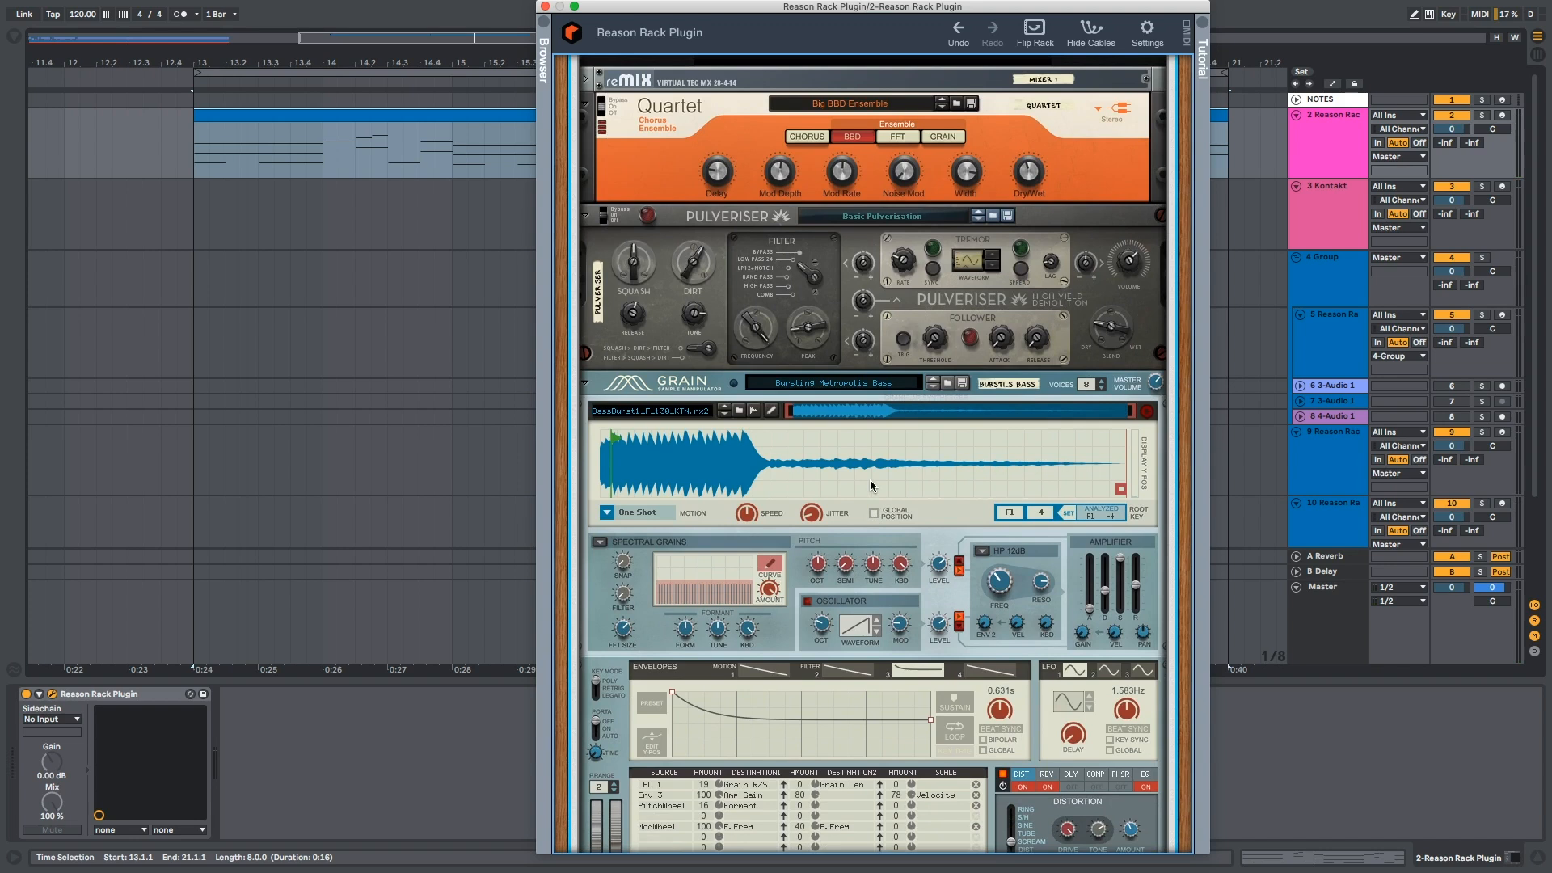
scroll(870, 478, "down", 2)
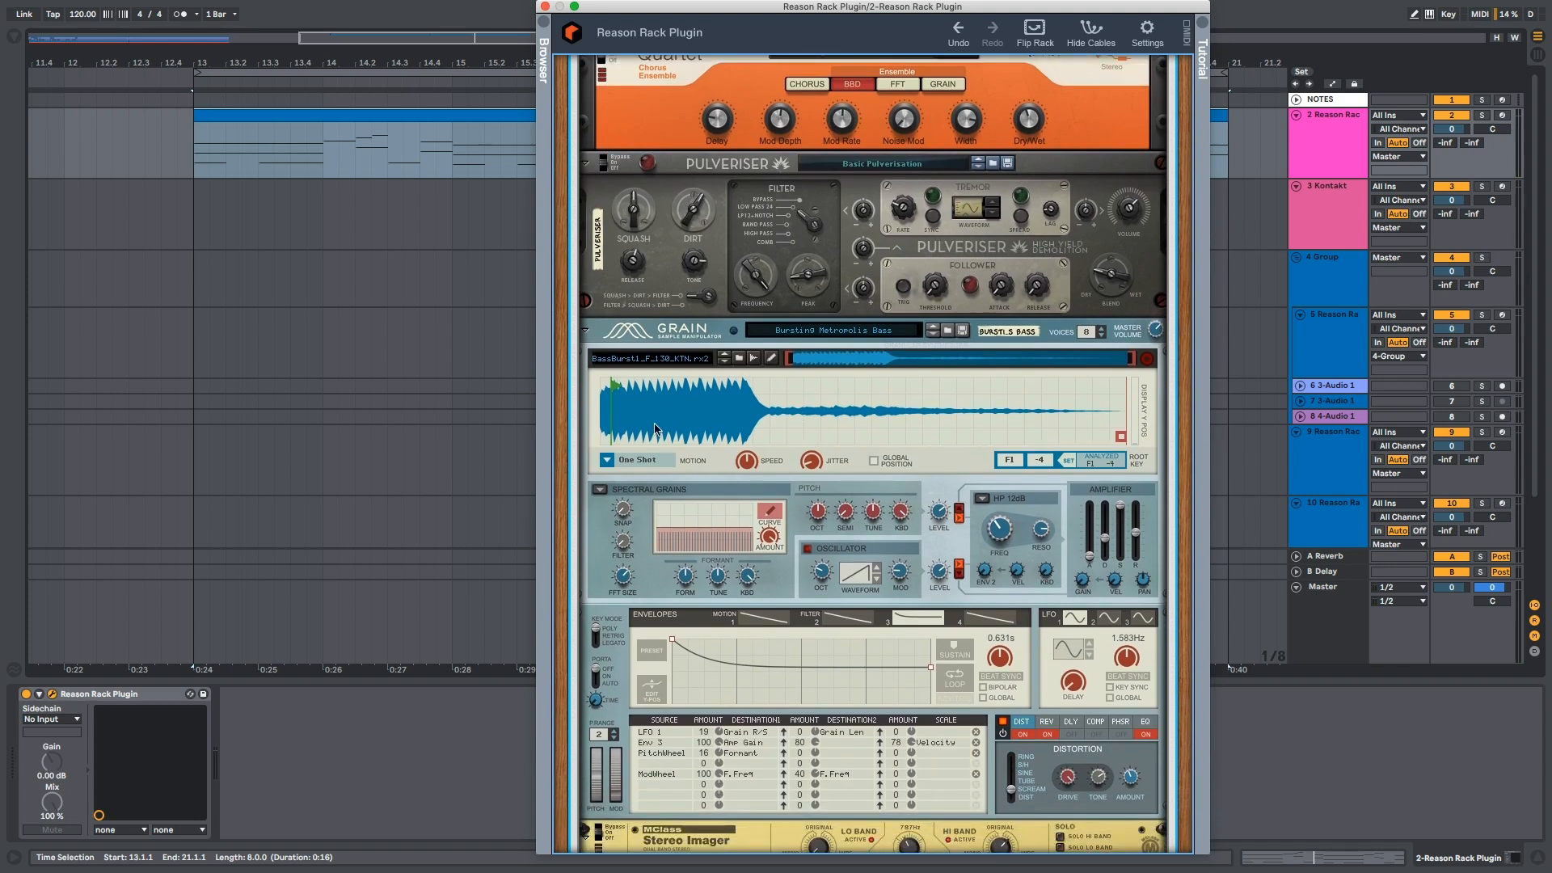
left_click_drag(690, 12, 904, 8)
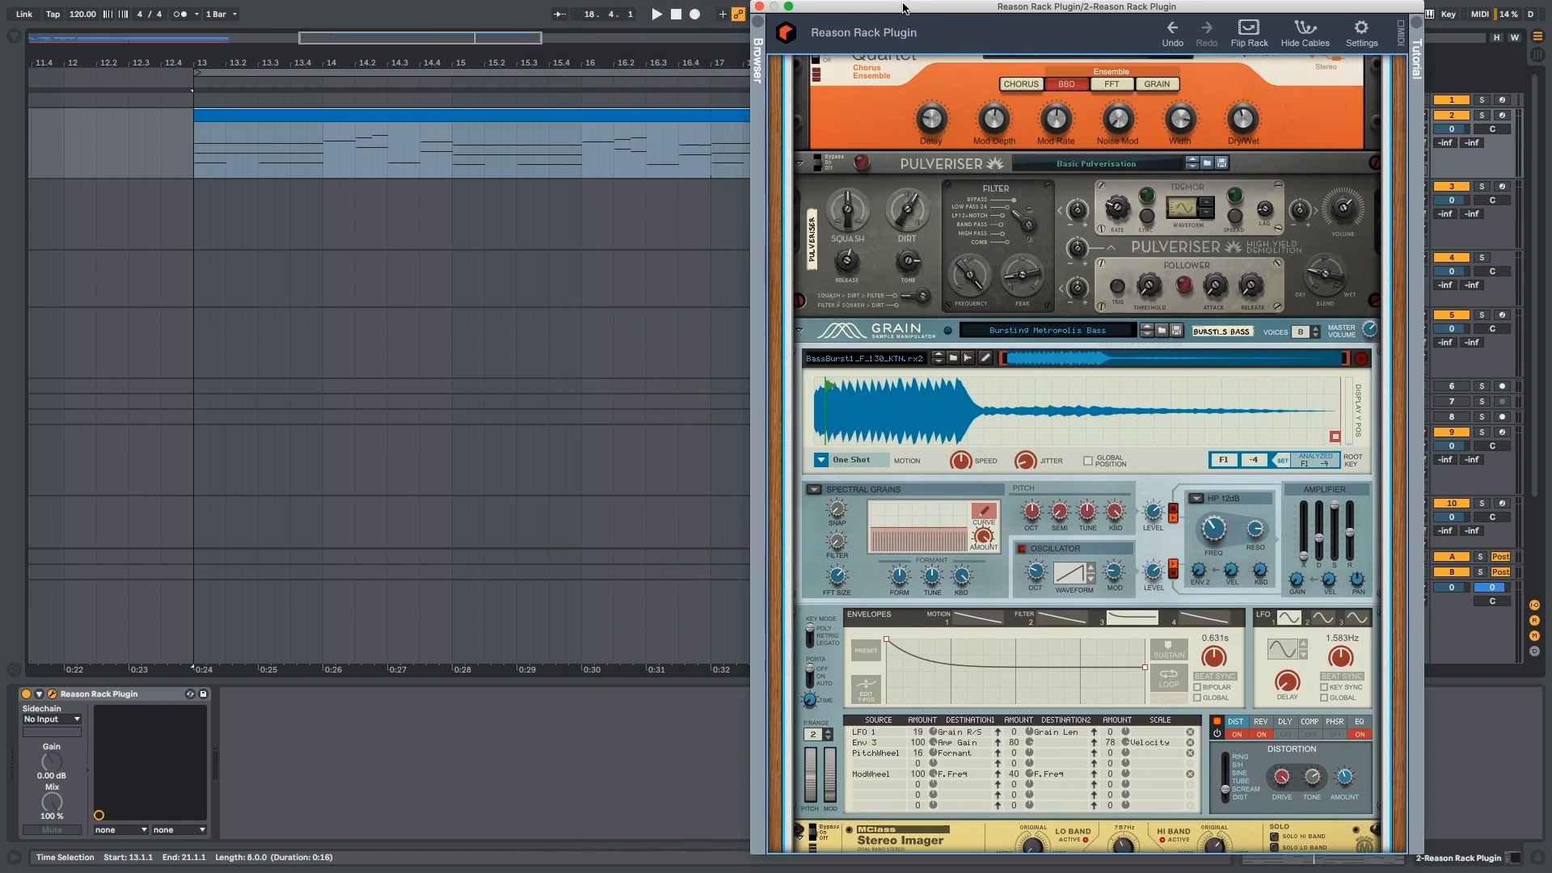
- Look through the Grain's playback algorithm options without changing Spectral Grains, and examine its modulation and effects sections
left_click(813, 491)
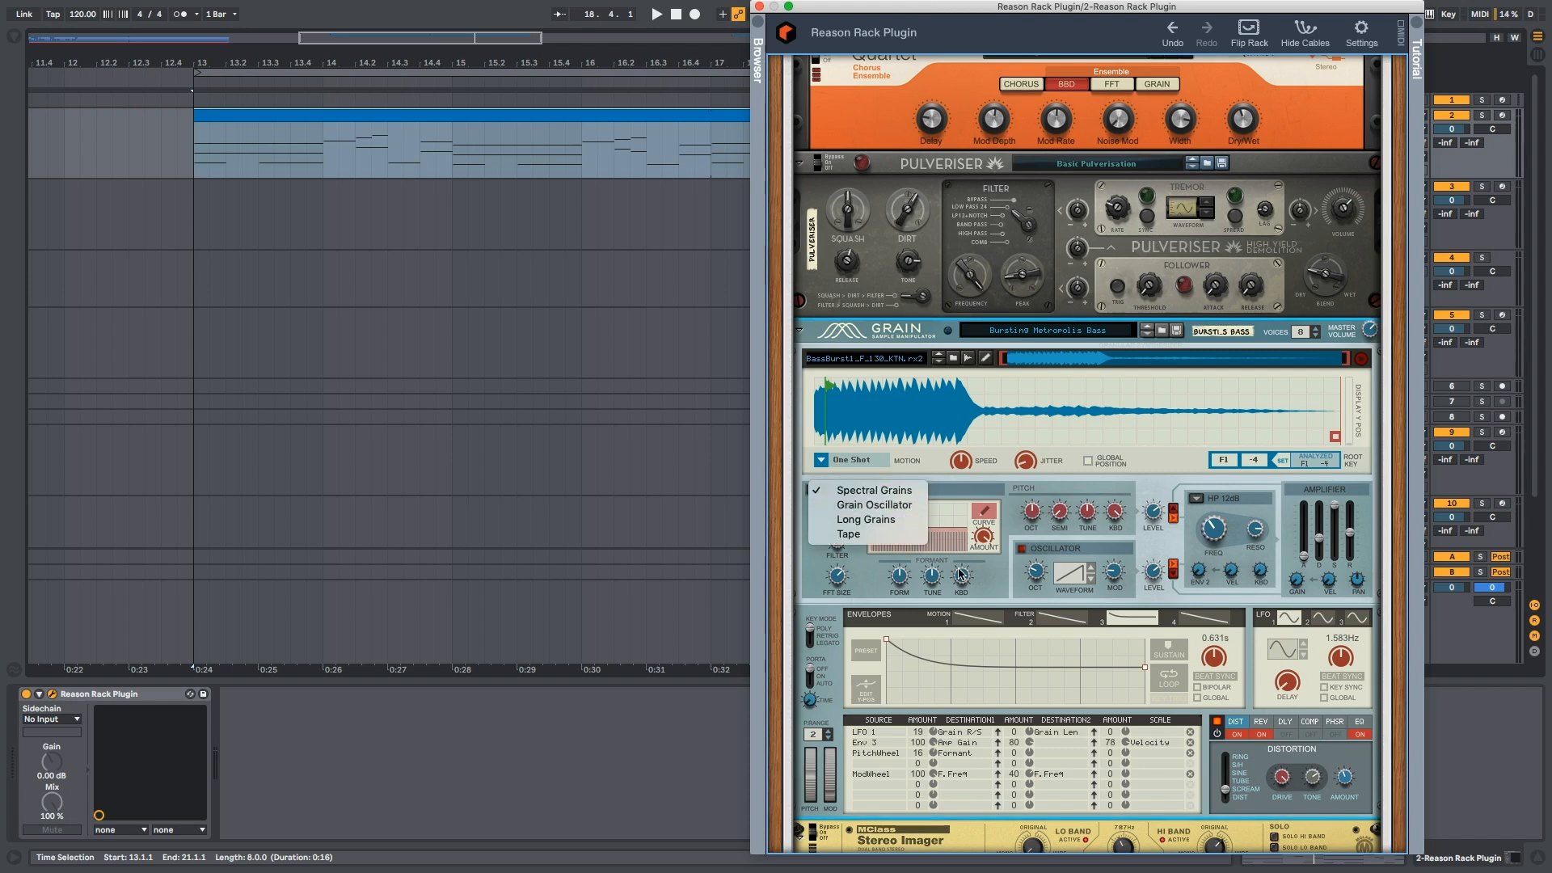
left_click(817, 559)
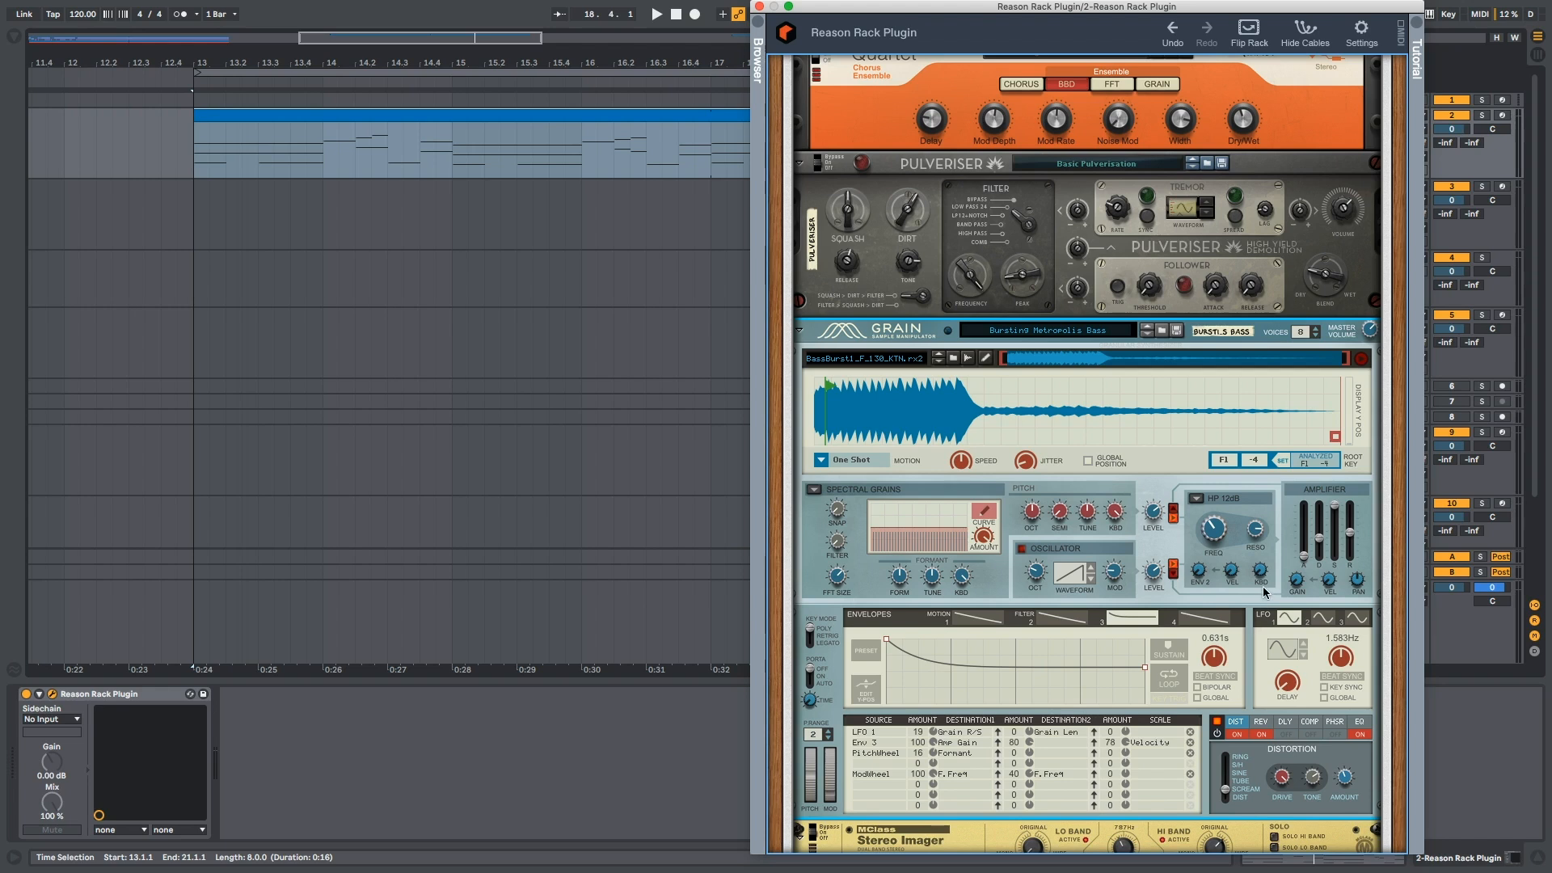
scroll(1273, 583, "down", 1)
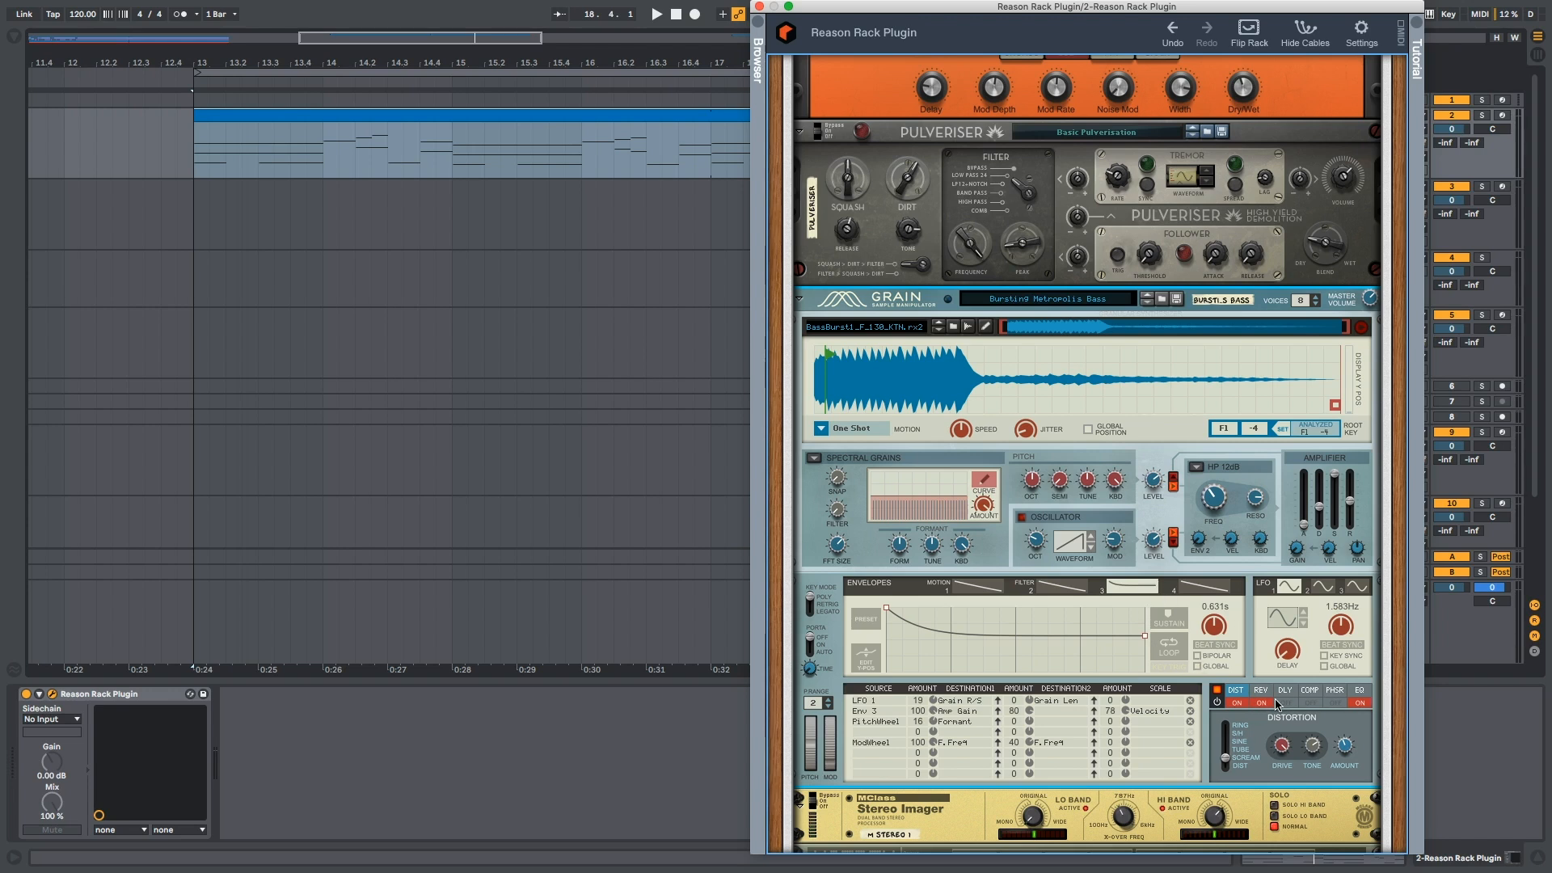
scroll(1276, 704, "down", 2)
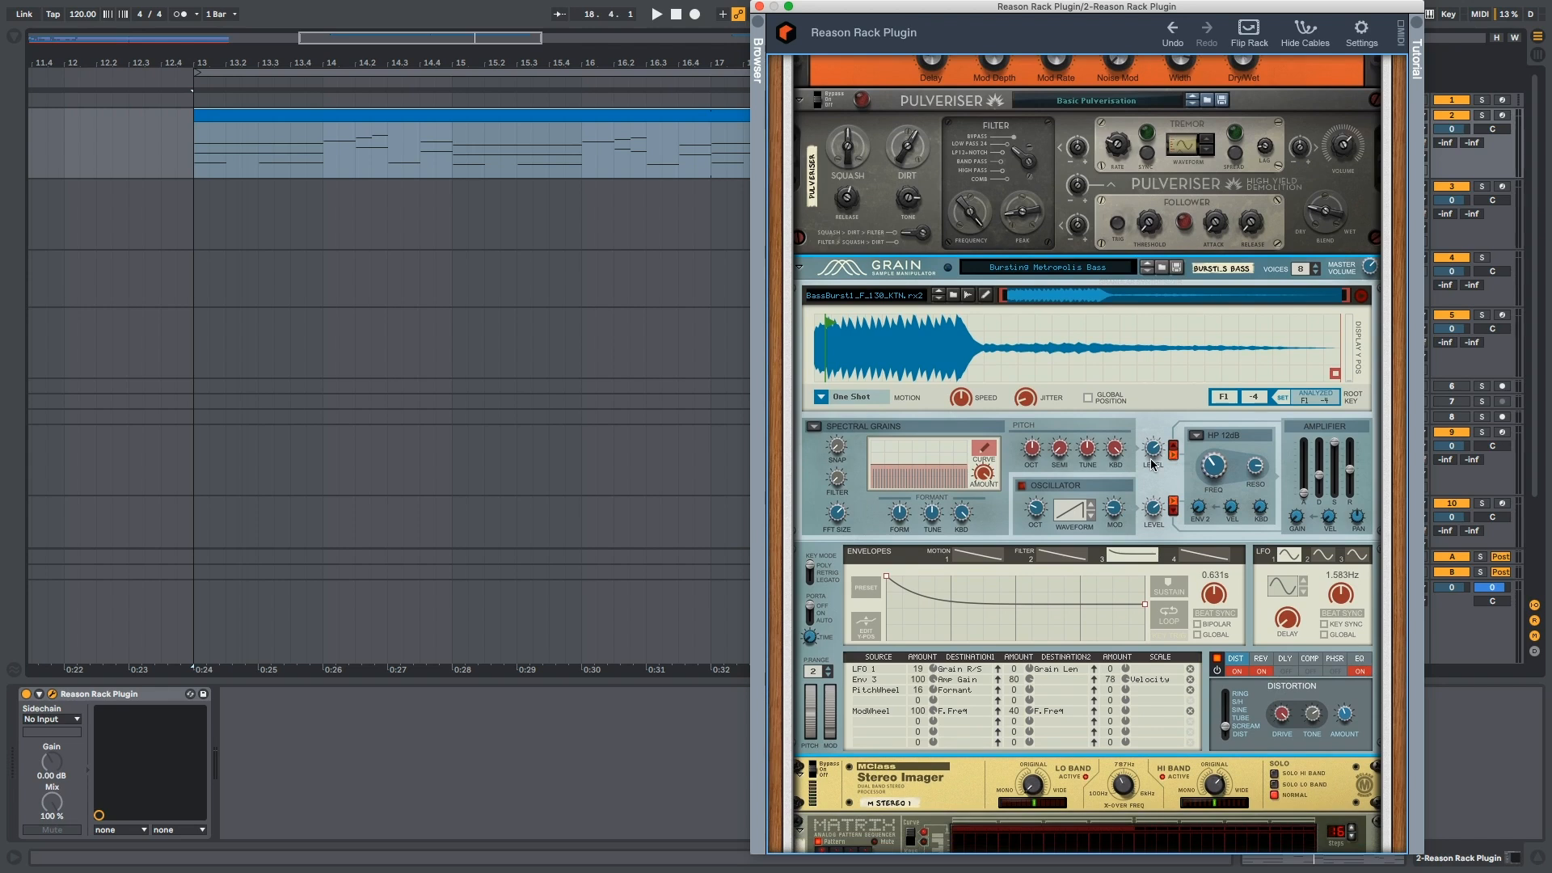
- Flip the rack to its rear and examine the Grain, Stereo Imager and Matrix wiring with cables hidden and shown
left_click(1248, 32)
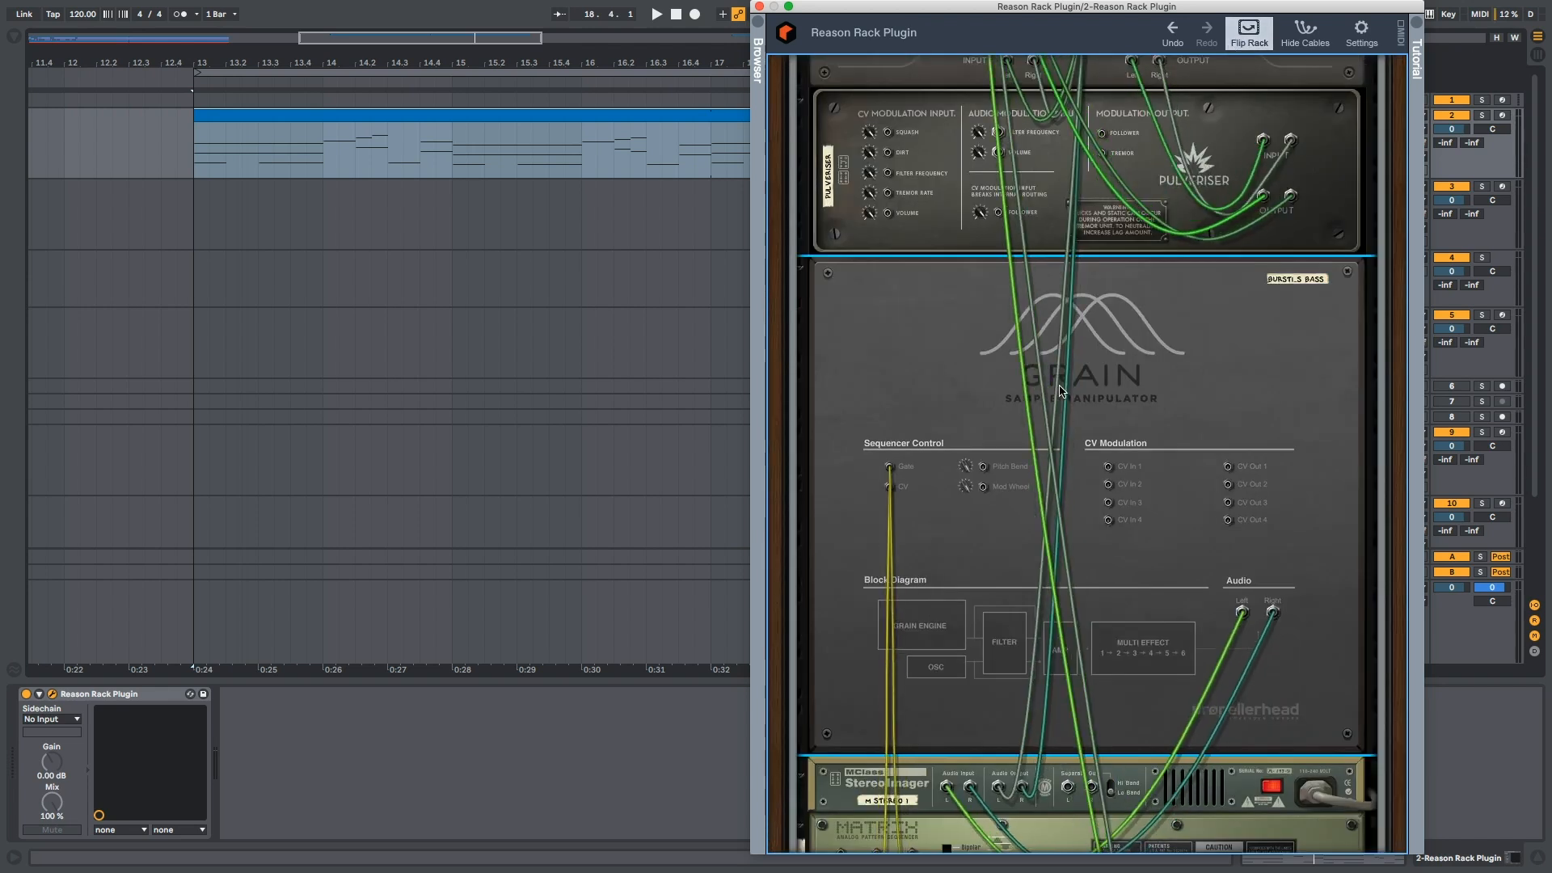
left_click(1306, 32)
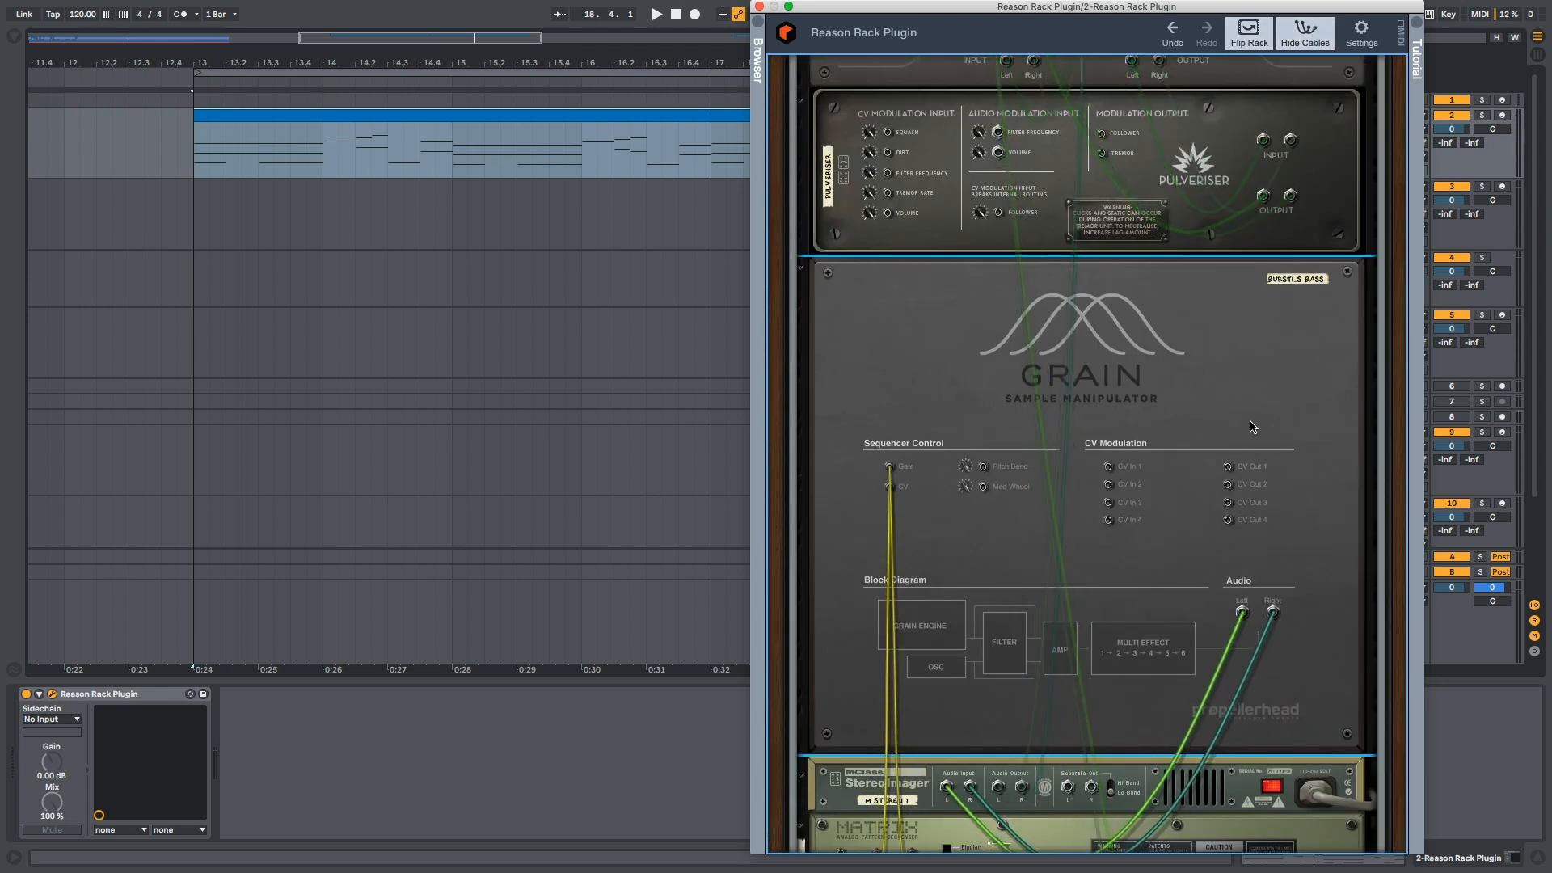
scroll(1247, 432, "down", 3)
scroll(1061, 677, "down", 2)
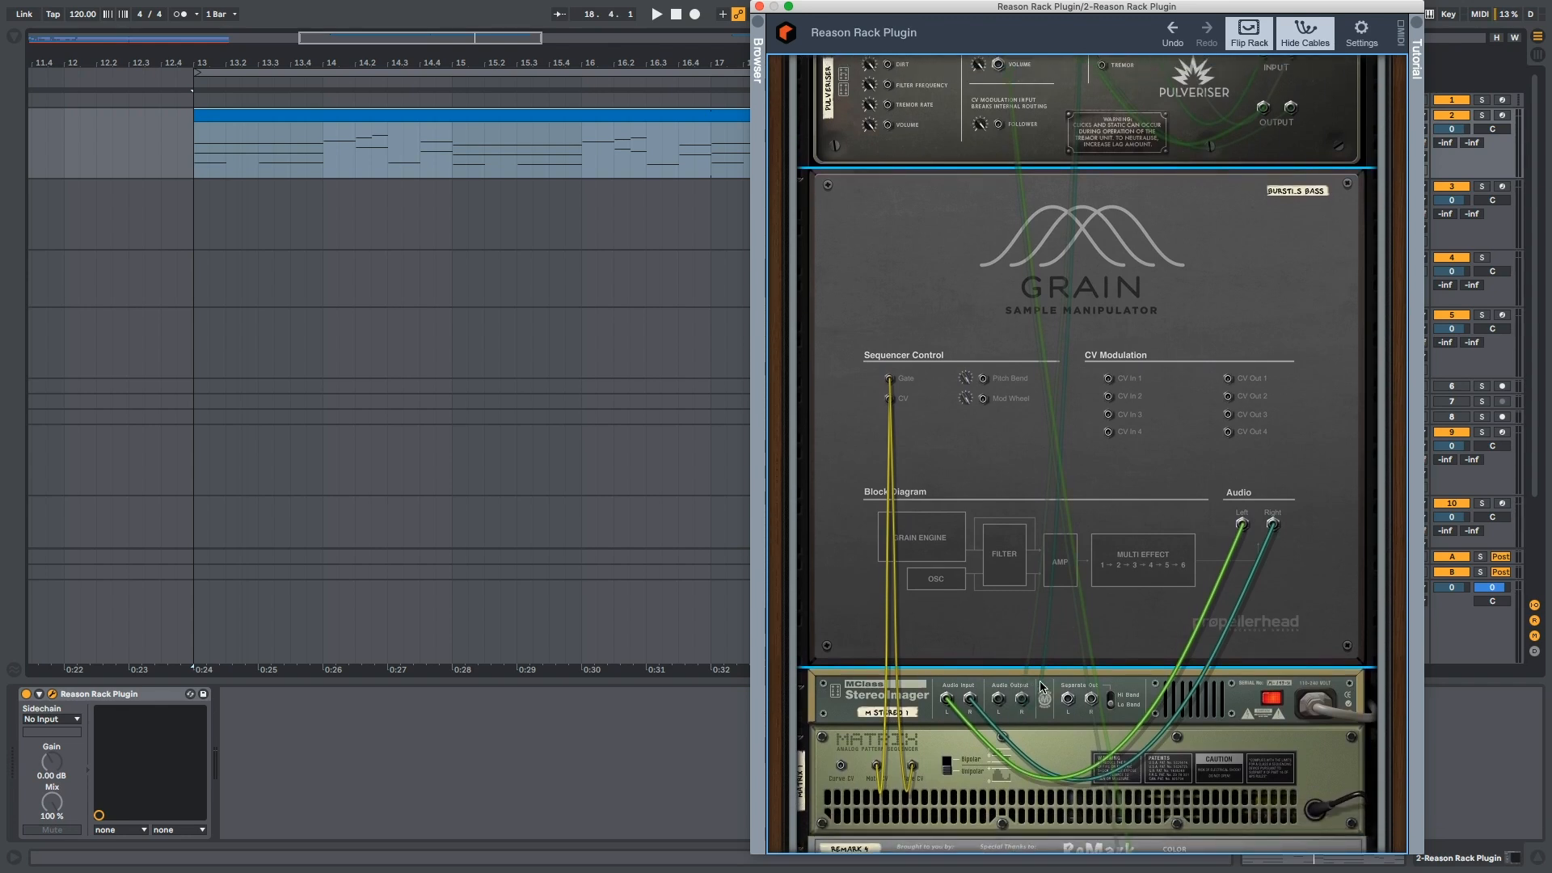
scroll(1041, 687, "down", 2)
left_click(938, 764)
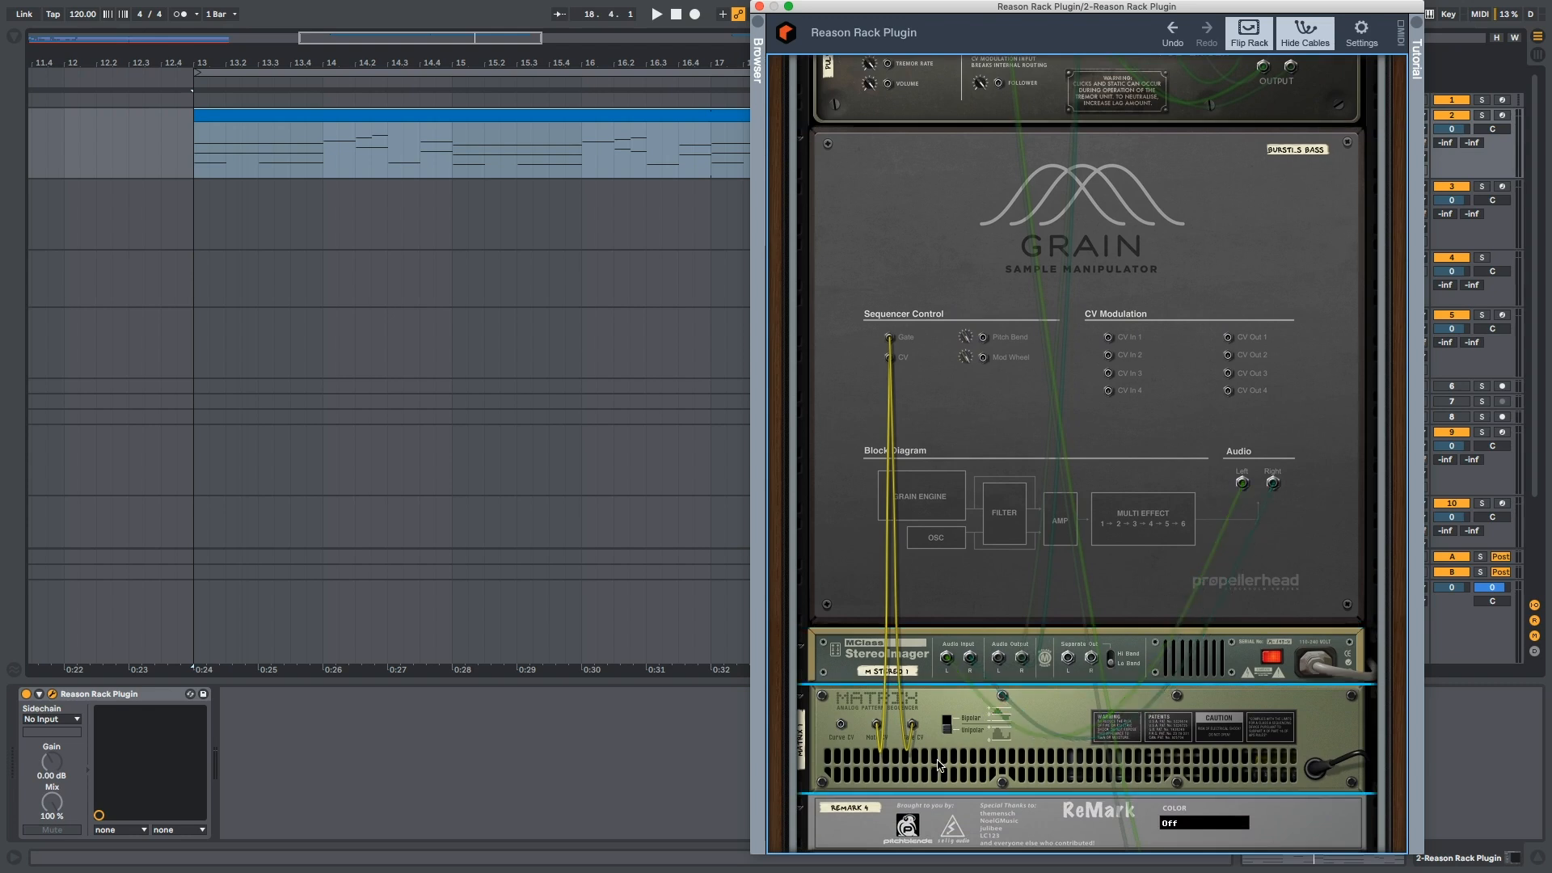
left_click(1304, 32)
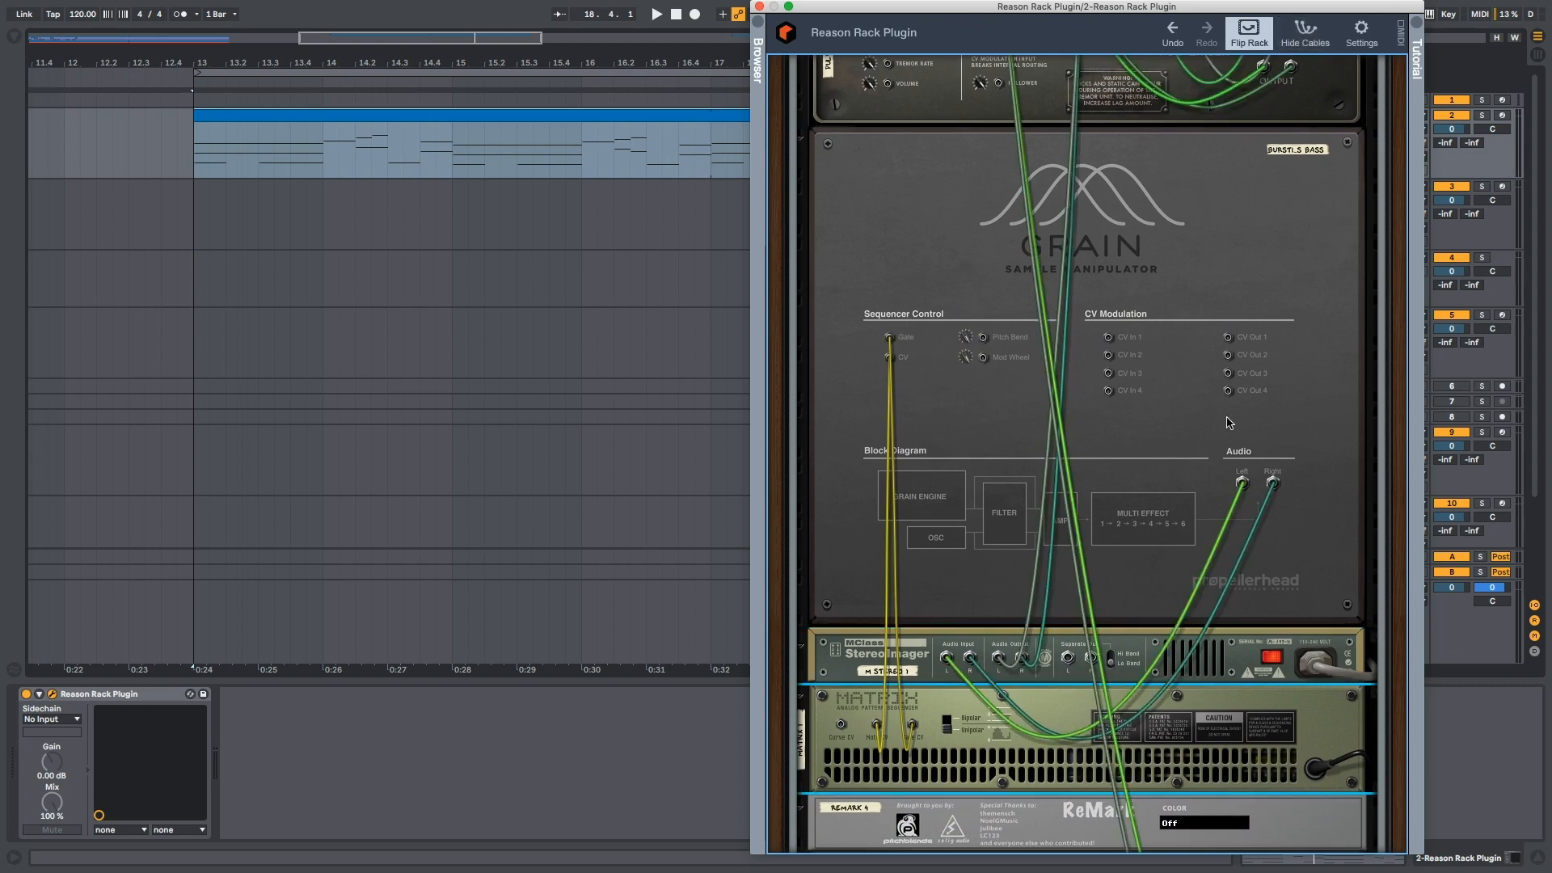
- Return the rack to its front with cables hidden and audition the track
left_click(1264, 32)
left_click(1305, 33)
key("space")
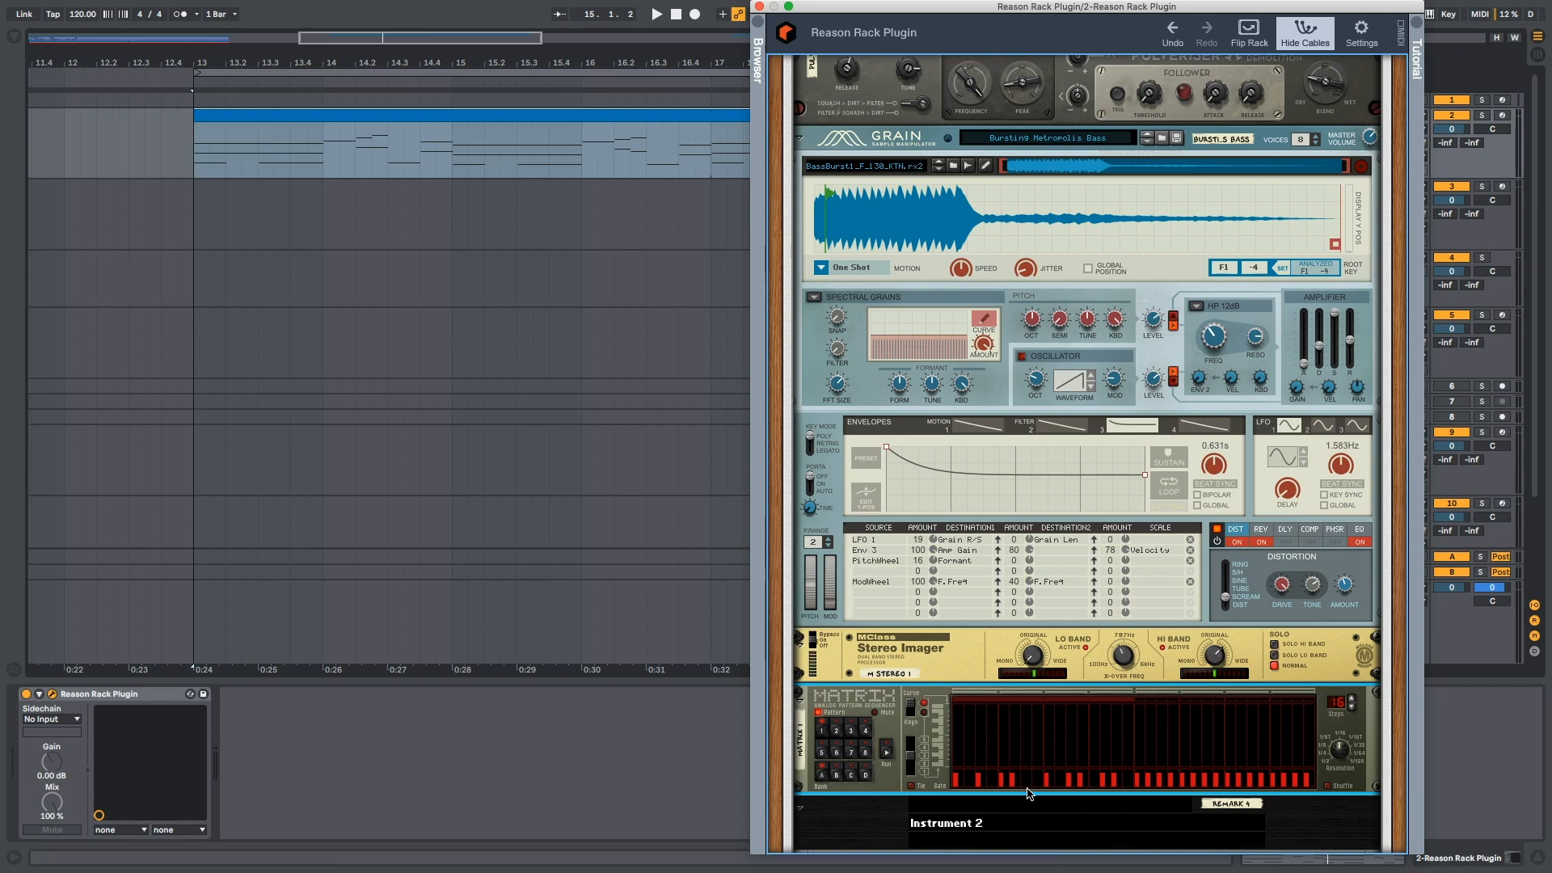
- Inspect the rear connections of the Quartet, Pulveriser and Grain with cables hidden, and return to the rack's front
scroll(1083, 635, "up", 5)
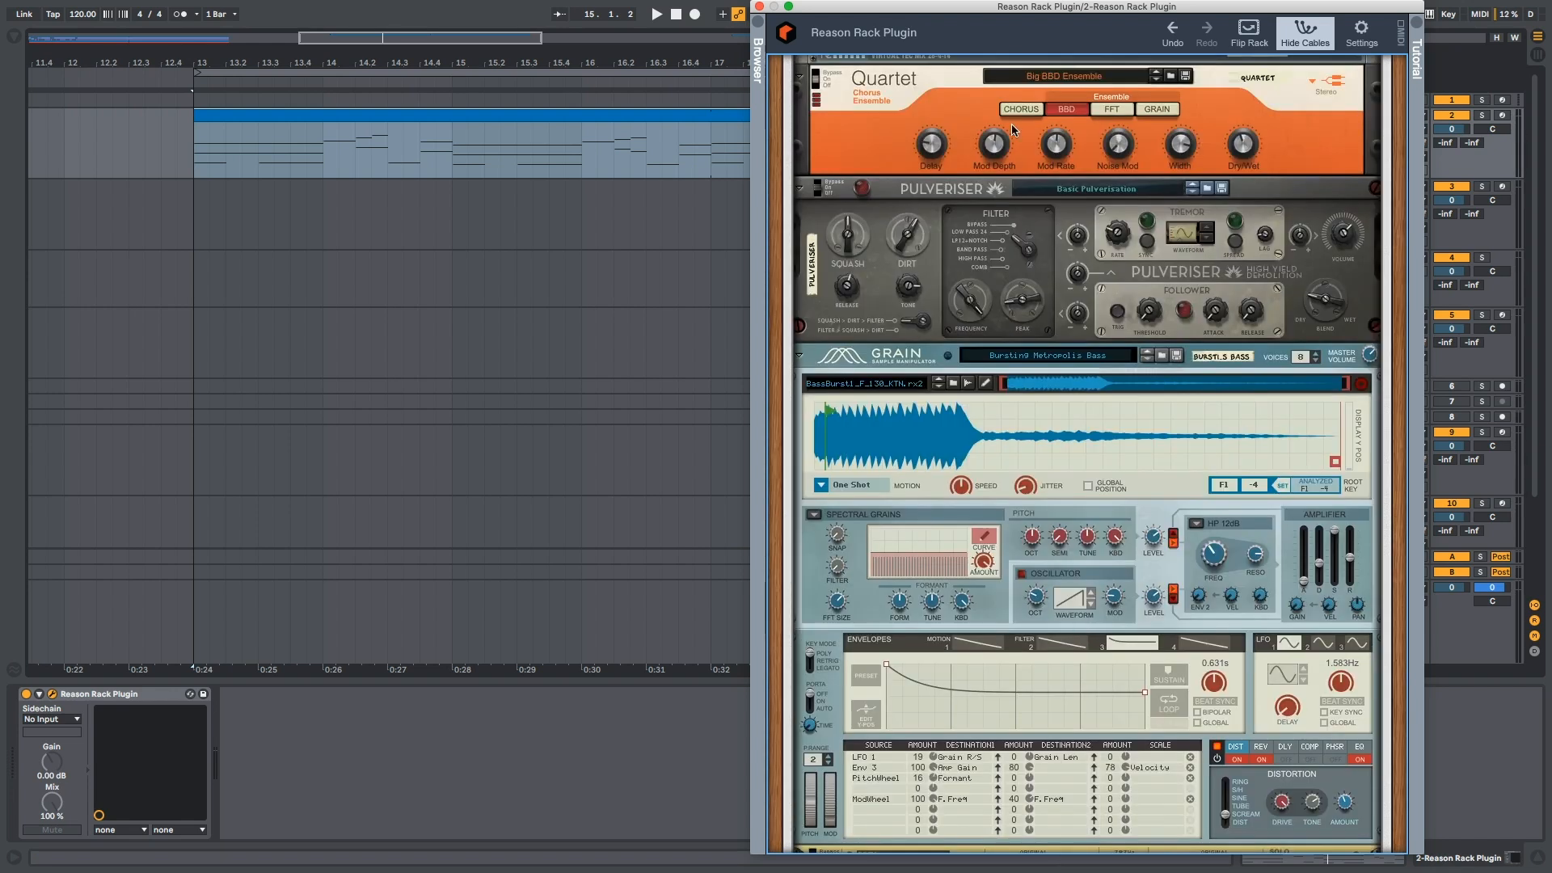
left_click(1249, 32)
scroll(1091, 728, "up", 5)
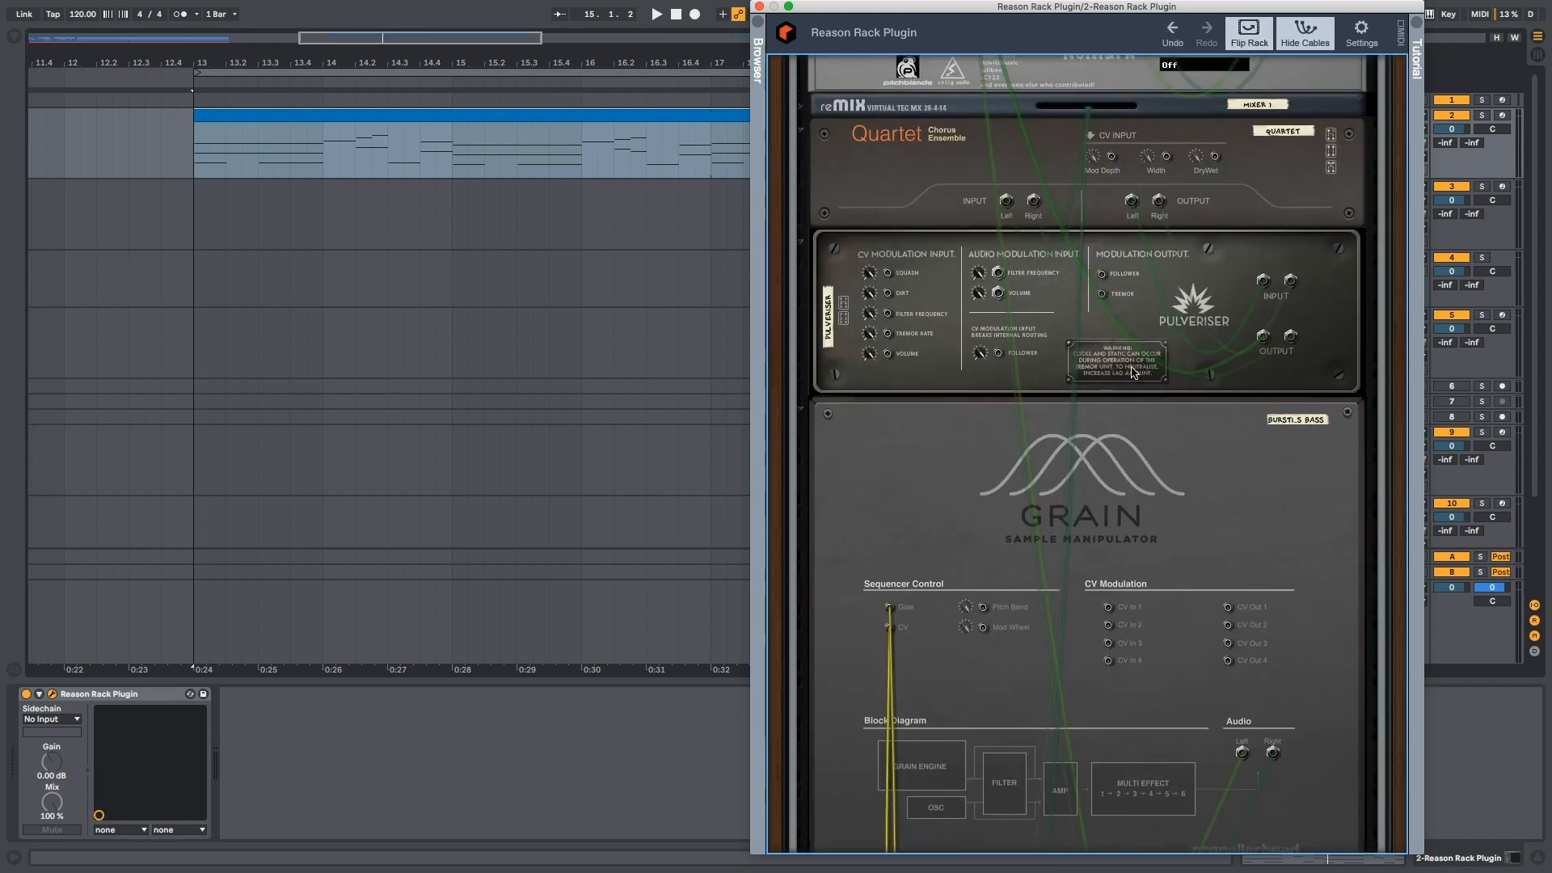
scroll(1091, 751, "down", 5)
scroll(1091, 736, "up", 10)
key("Tab")
key("Tab")
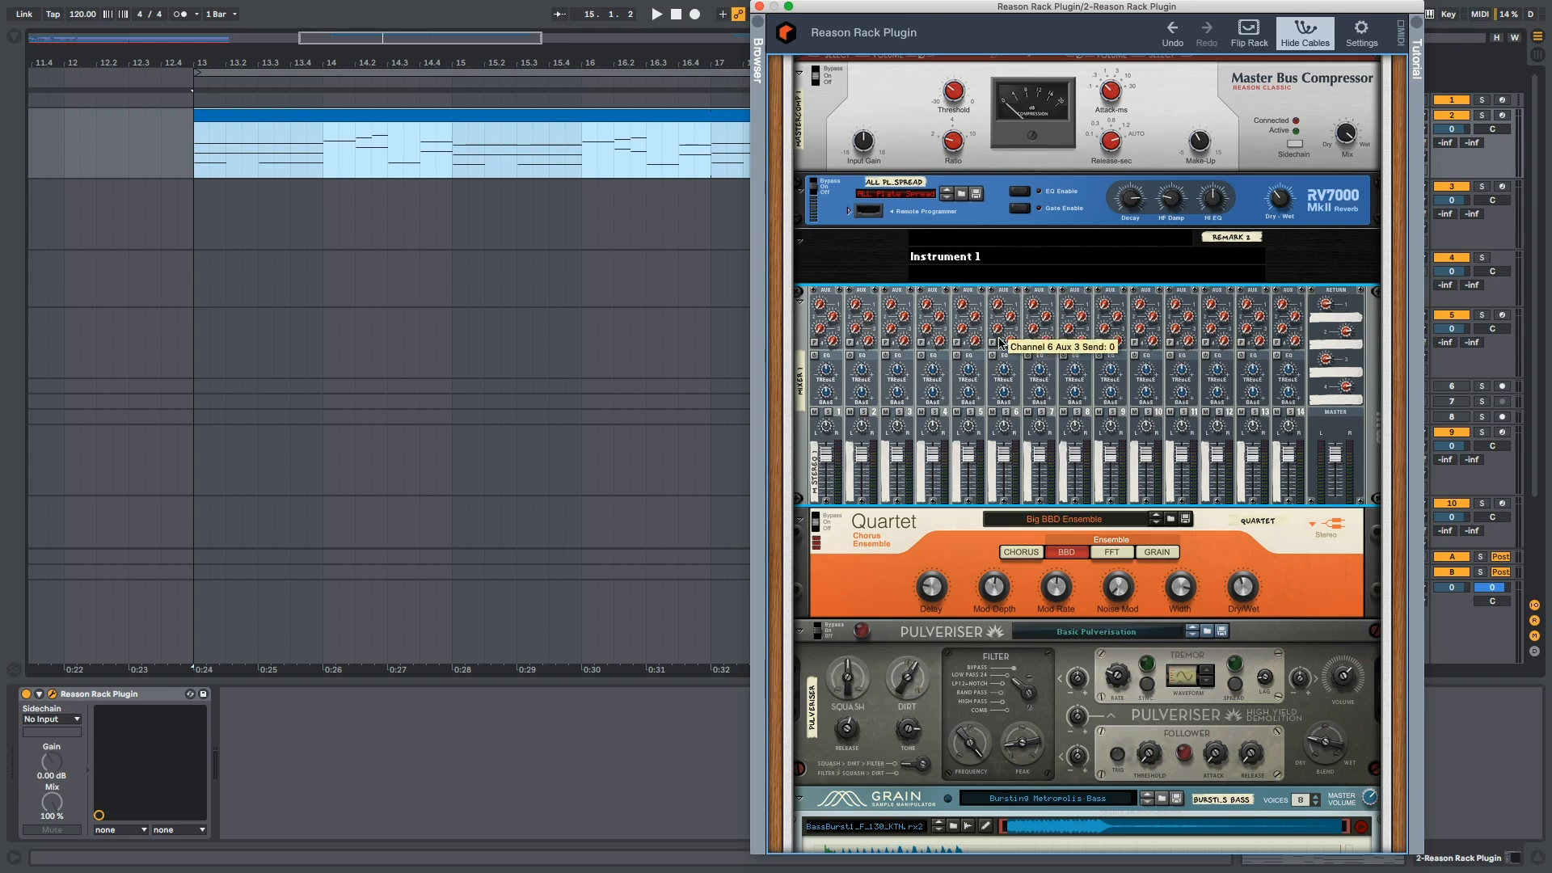
- Fold Instrument 1's reMIX mixer and select the Quartet, Pulveriser and Morfin XF devices in turn
left_click(801, 303)
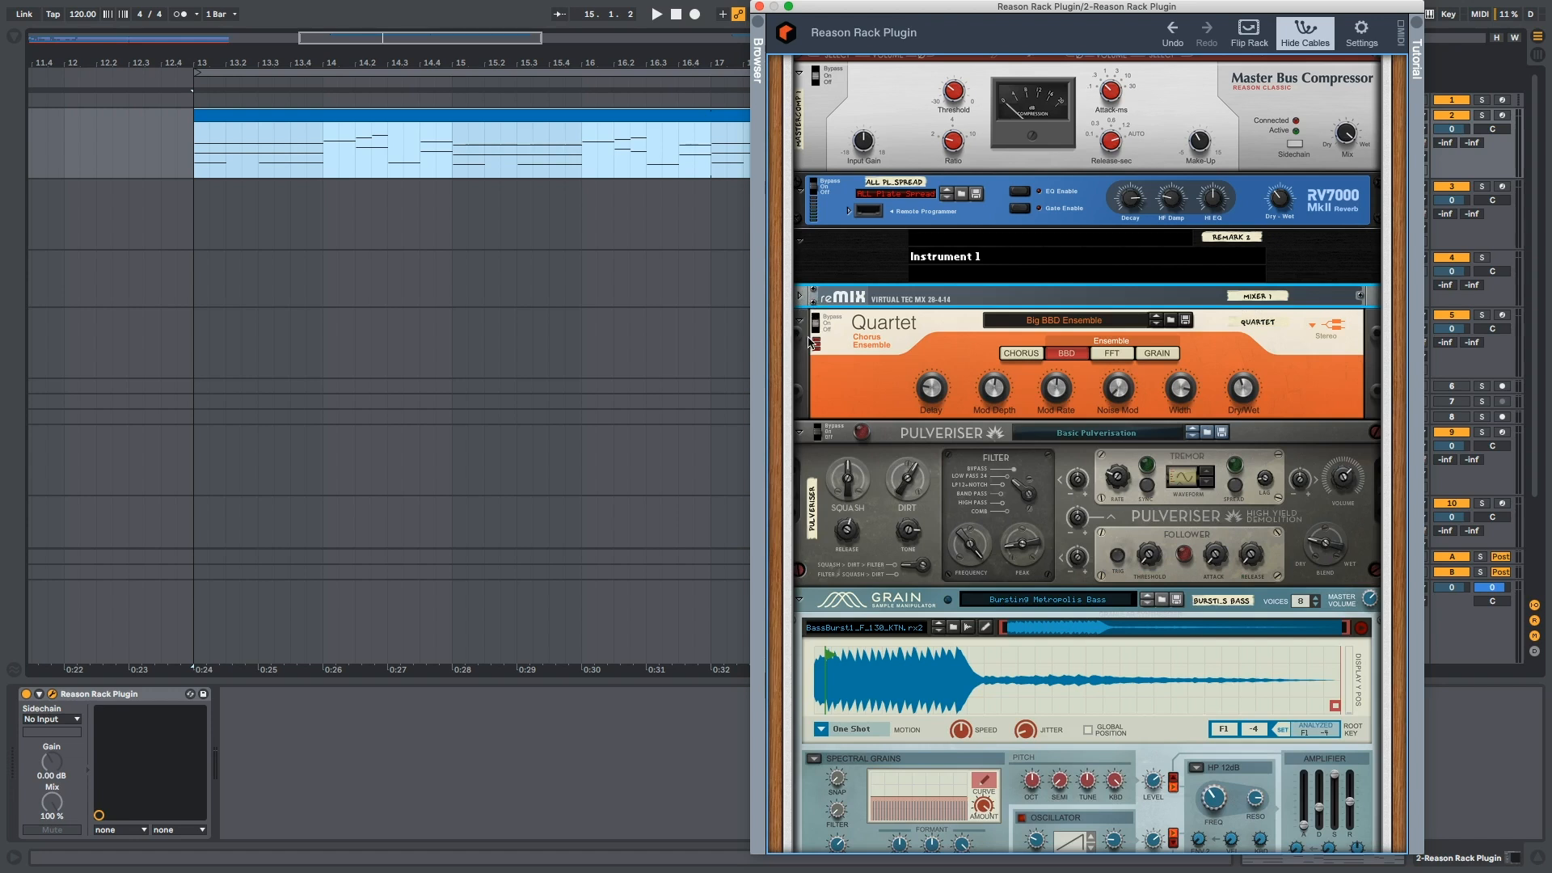
left_click(875, 343)
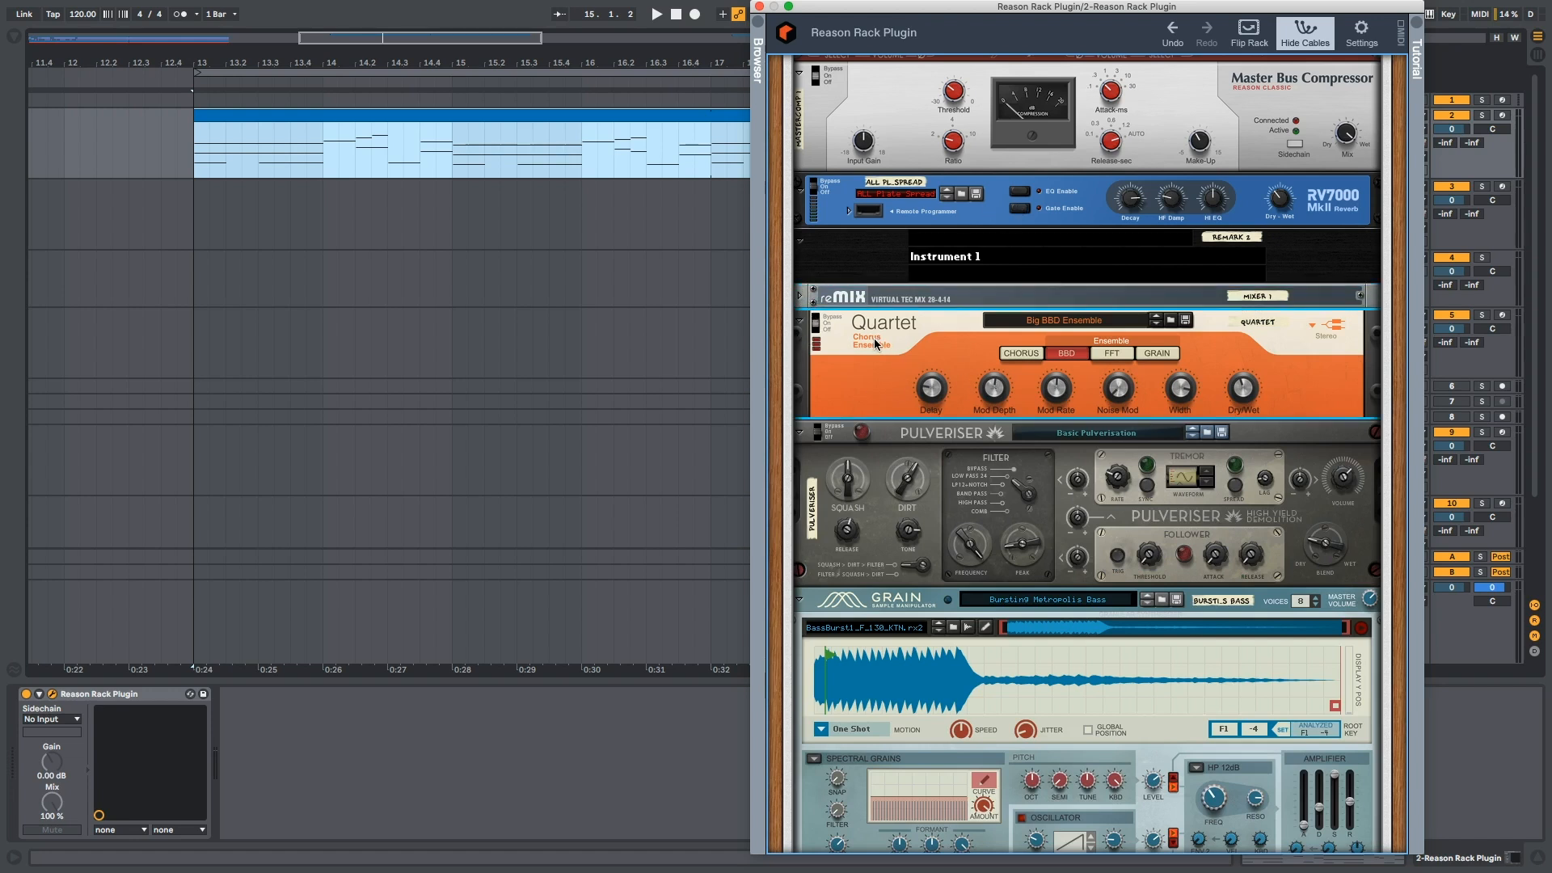
left_click(956, 444)
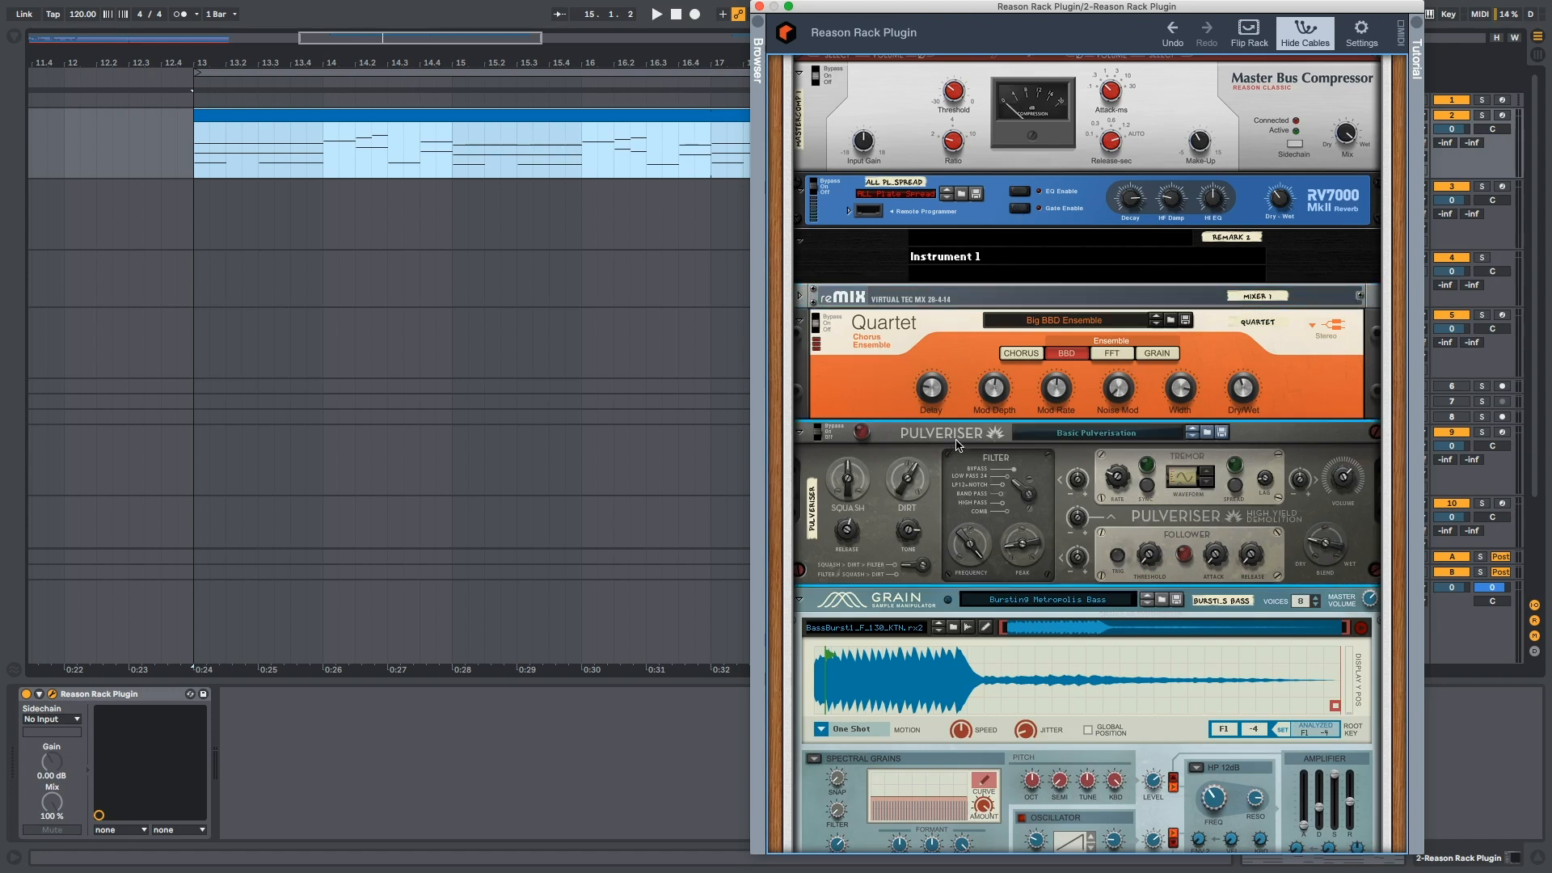
scroll(958, 446, "up", 5)
left_click(862, 395)
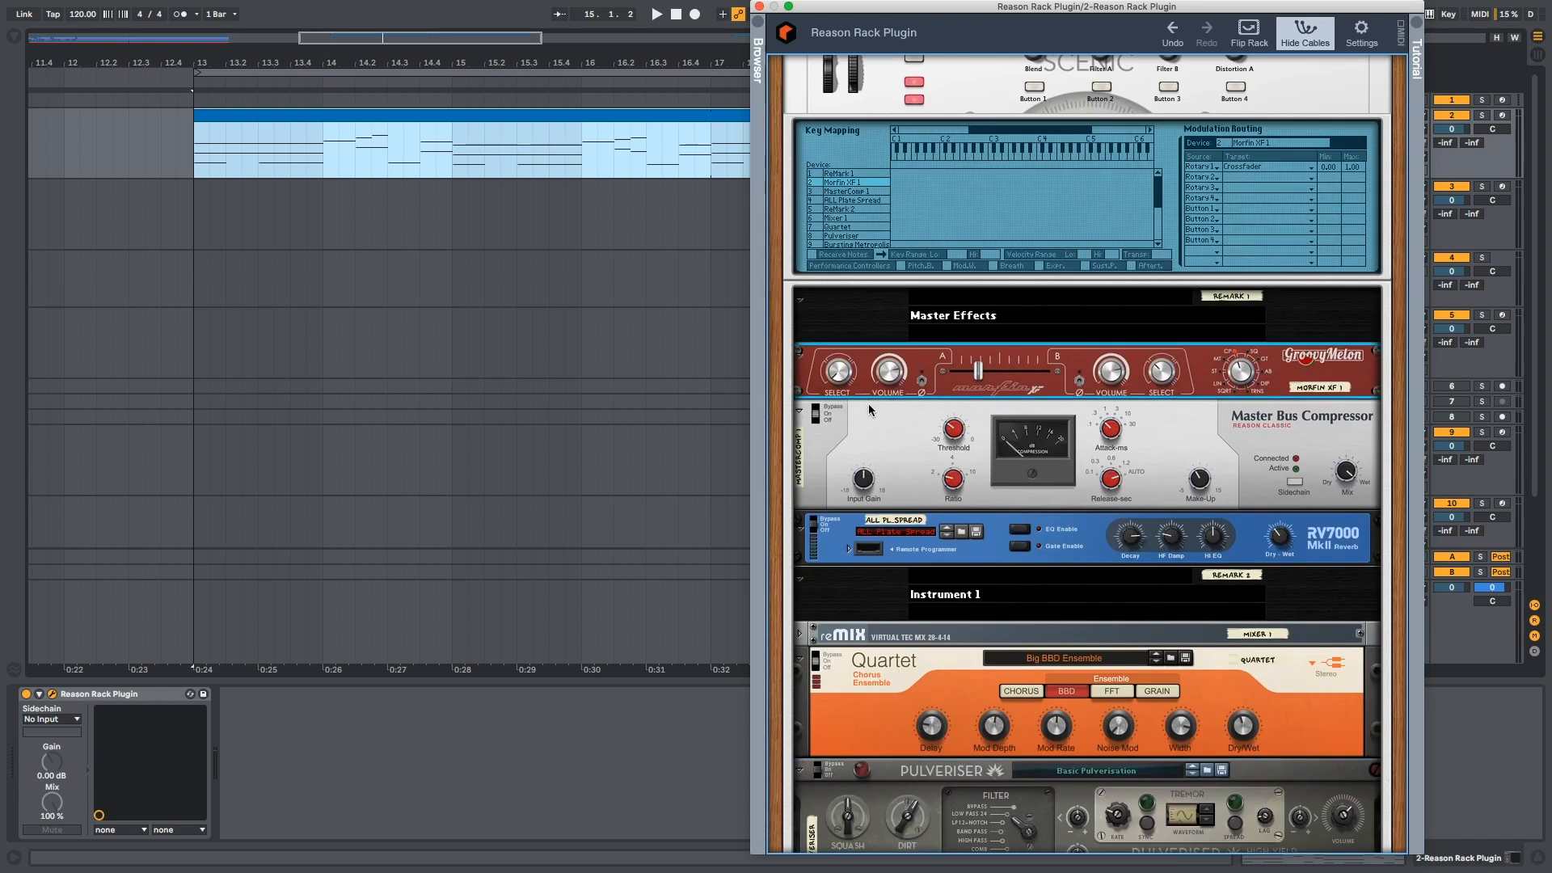
- Examine the Instrument 2 chain, covering its Flute Ensemble Grain, Pulveriser, Quartet and mixer
scroll(869, 407, "down", 20)
scroll(869, 473, "down", 7)
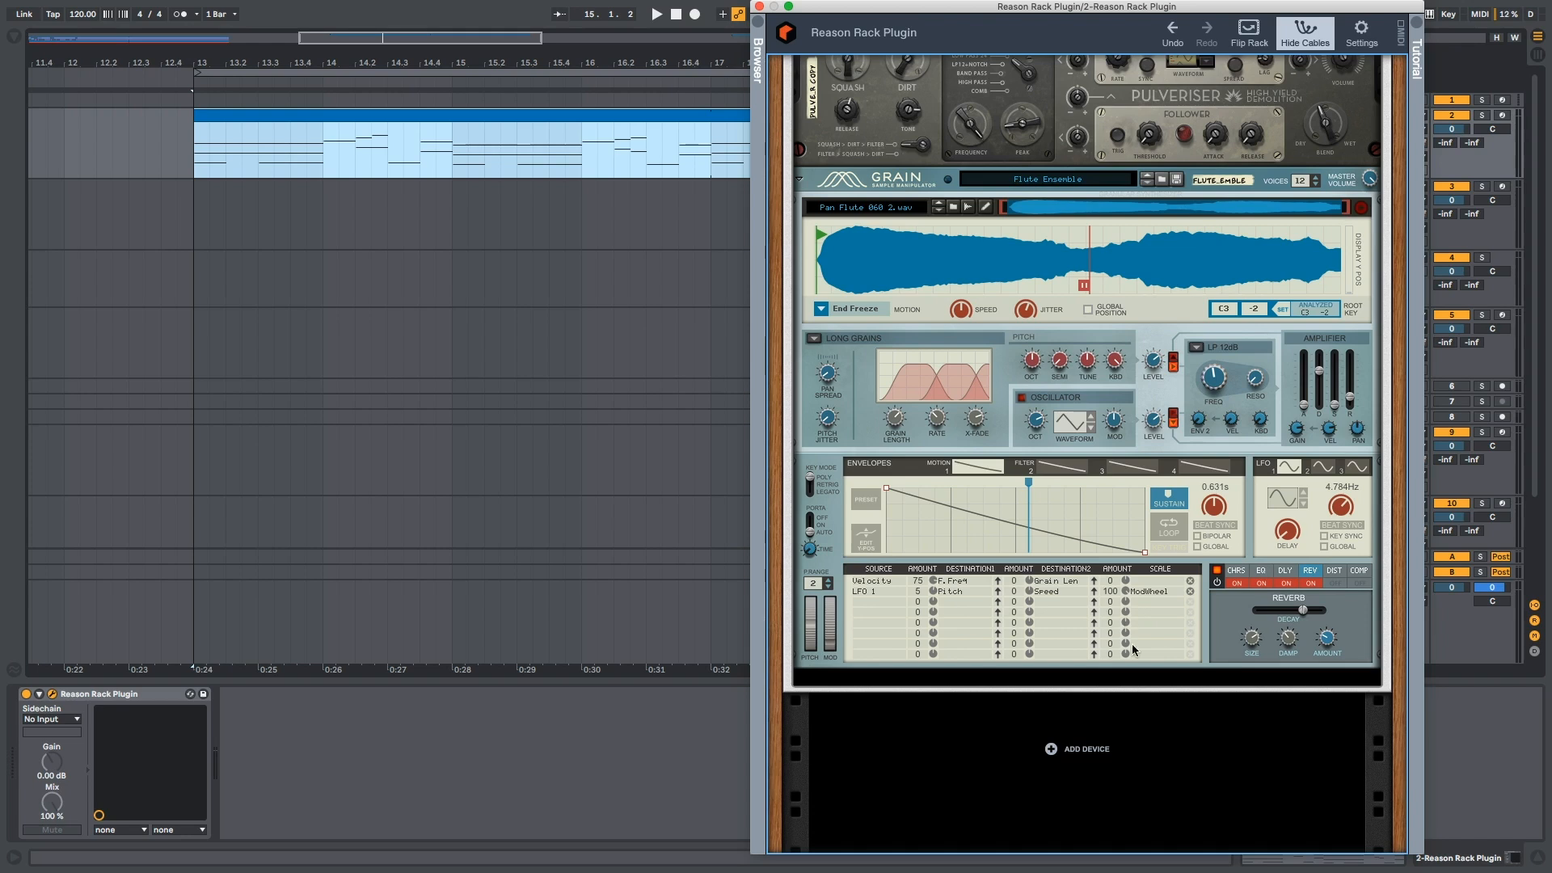
scroll(1161, 695, "up", 2)
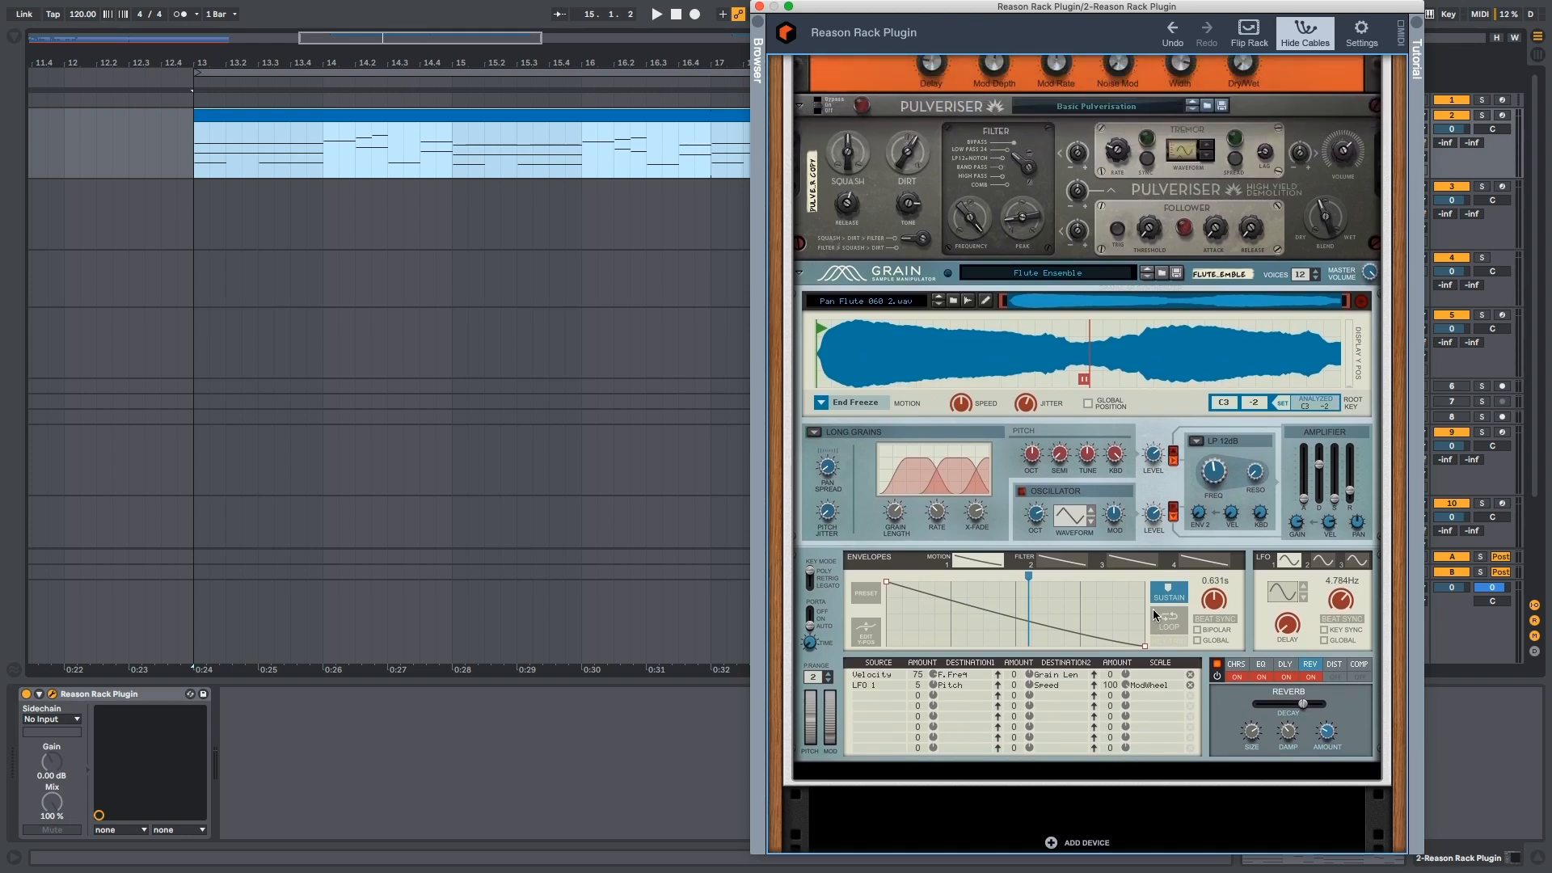
scroll(1144, 566, "up", 3)
scroll(1216, 621, "up", 2)
scroll(880, 252, "up", 1)
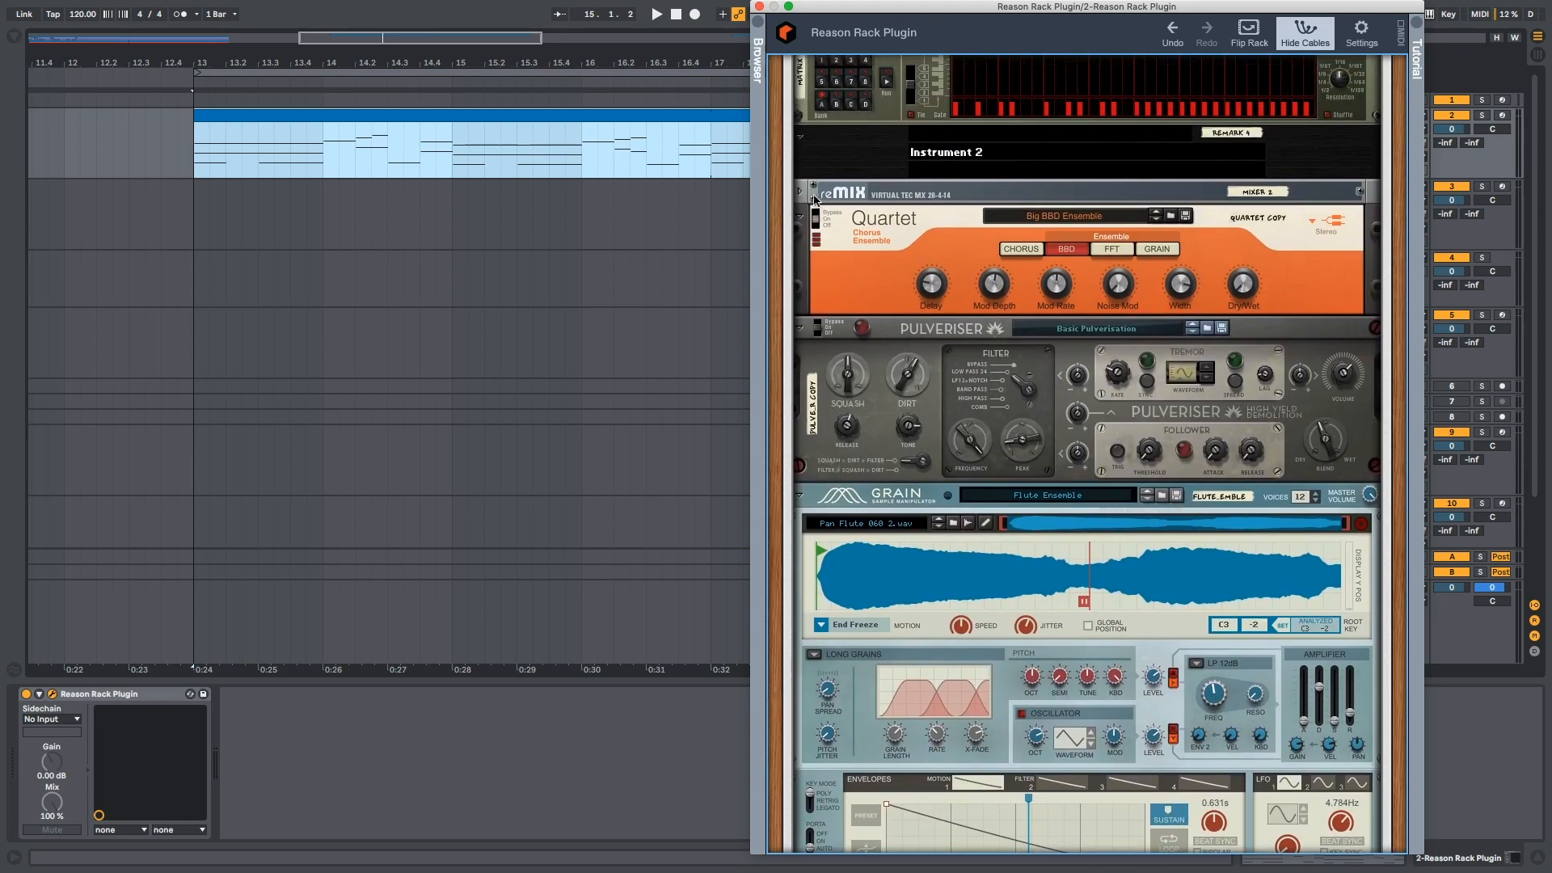
- Check the Instrument 2 reMIX mixer in the Combinator and return to the Master Effects section
left_click(798, 192)
left_click(801, 198)
scroll(902, 295, "up", 15)
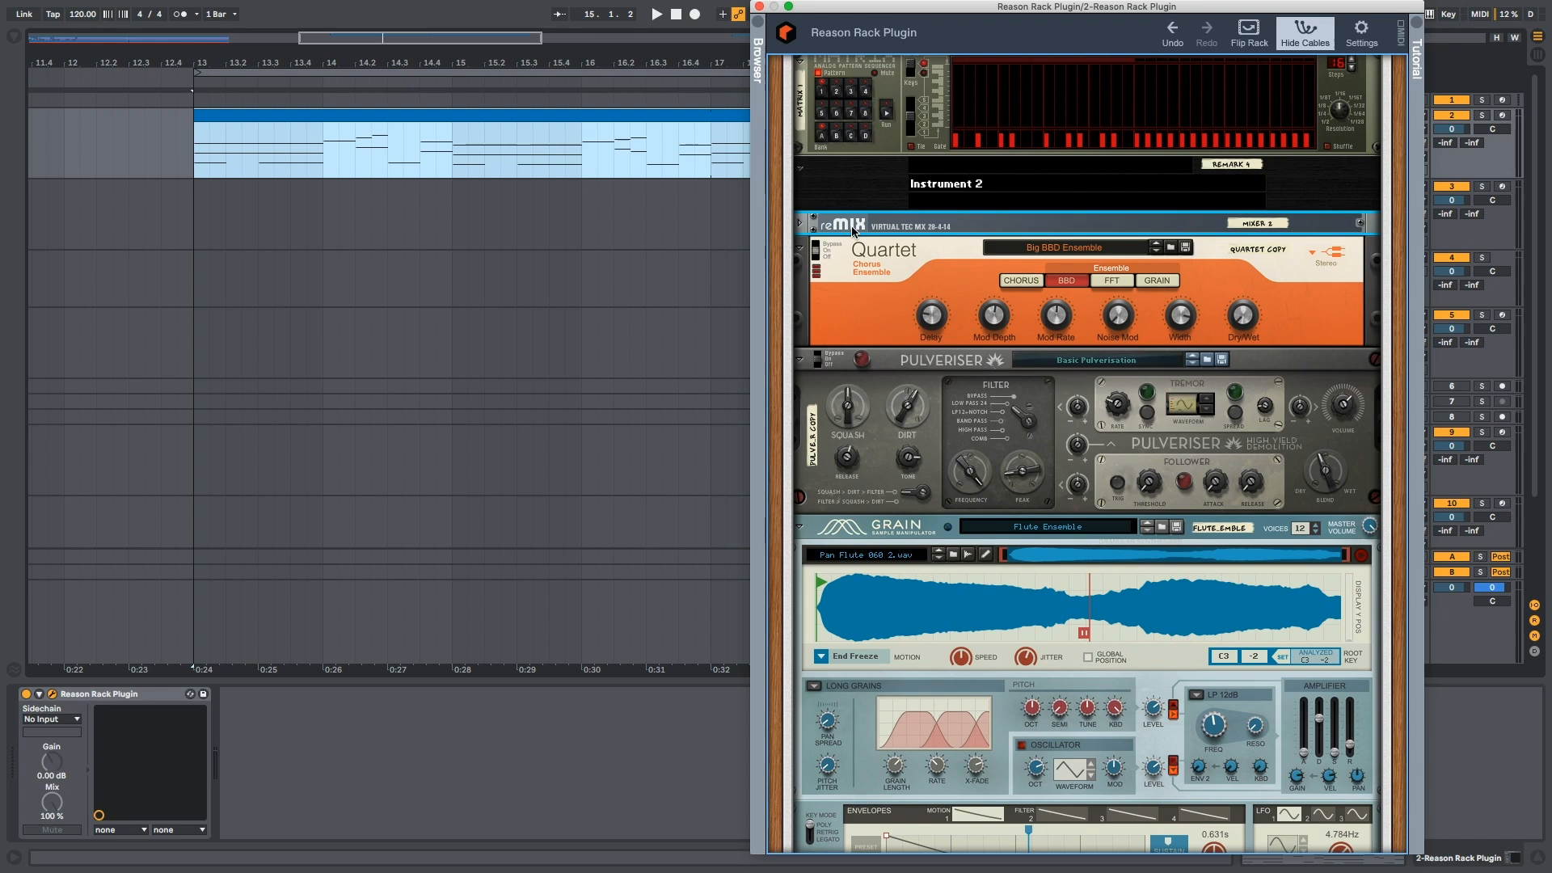
scroll(907, 304, "up", 10)
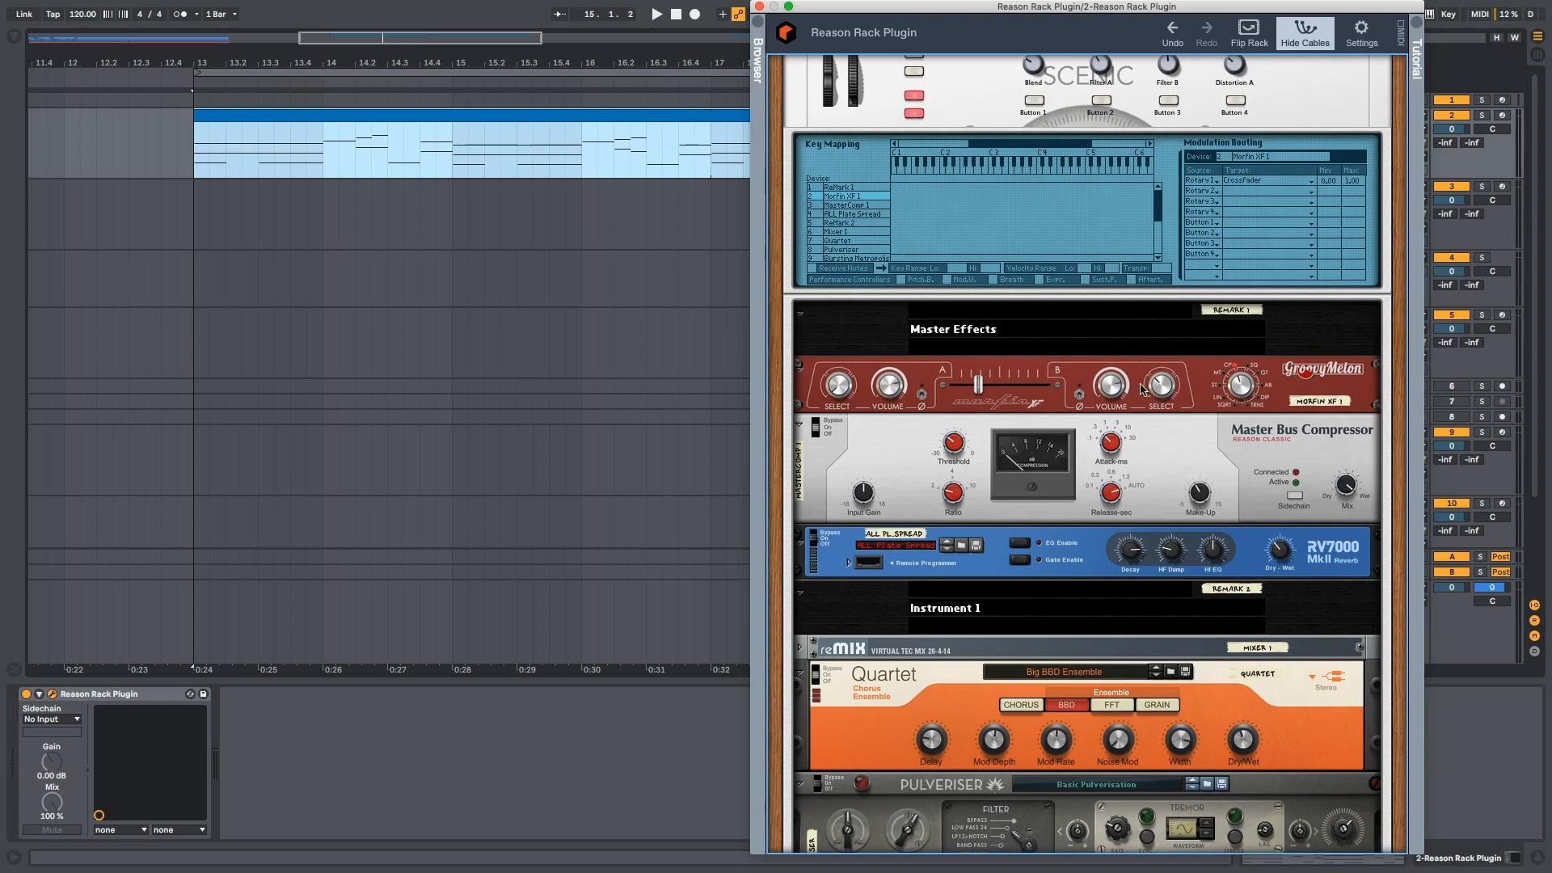
- Trace the rear audio connections from Morfin XF through the Master Bus Compressor and RV7000 to the Combinator output
key("Tab")
left_click(873, 361)
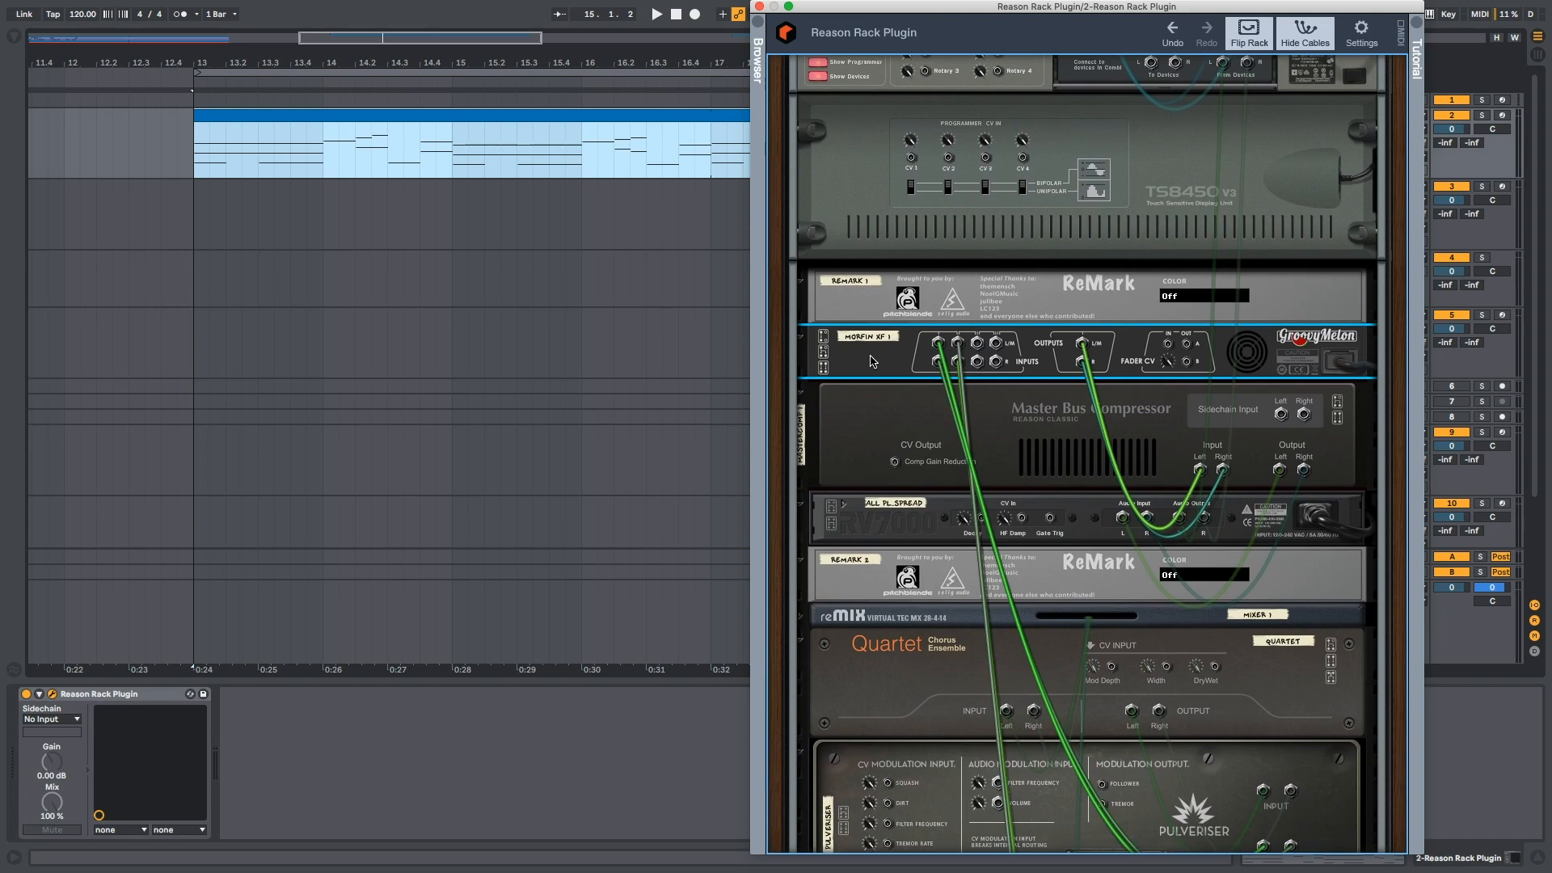
left_click(867, 427)
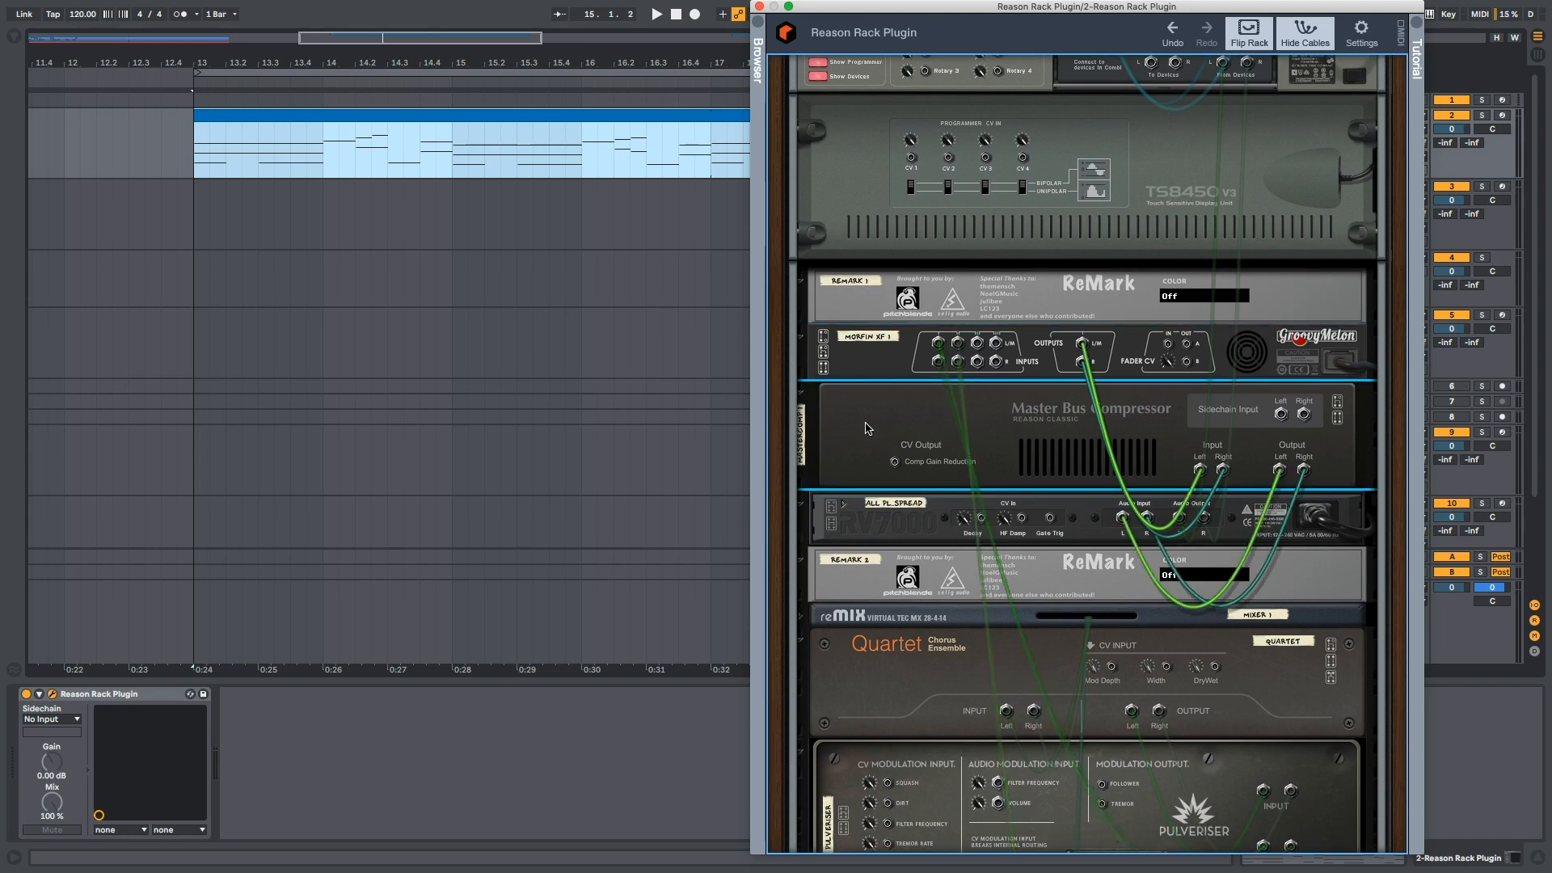
left_click(885, 522)
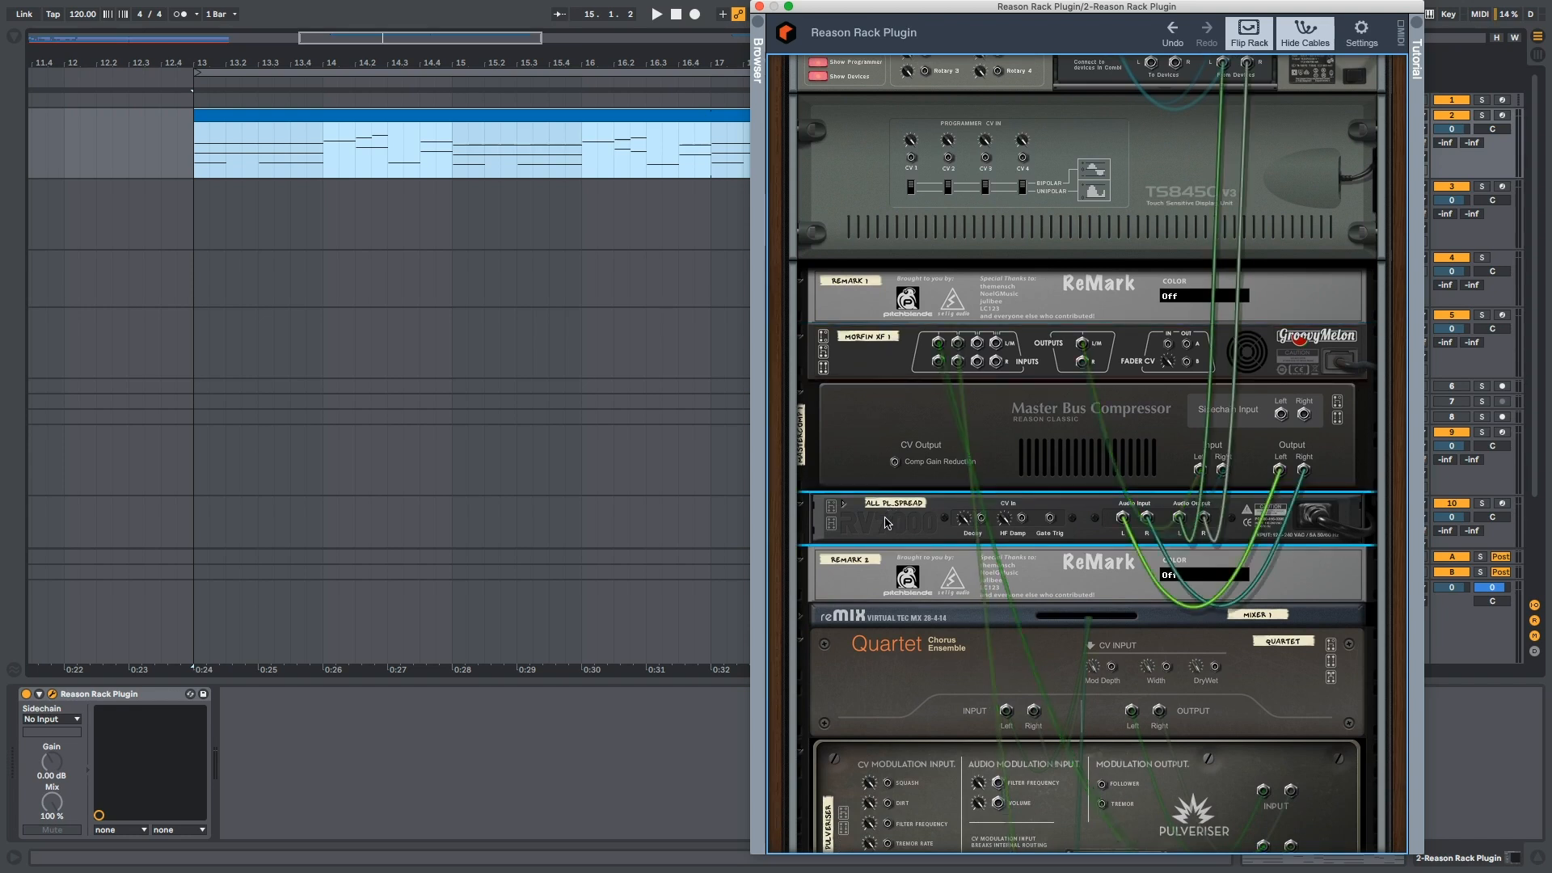
scroll(886, 522, "up", 2)
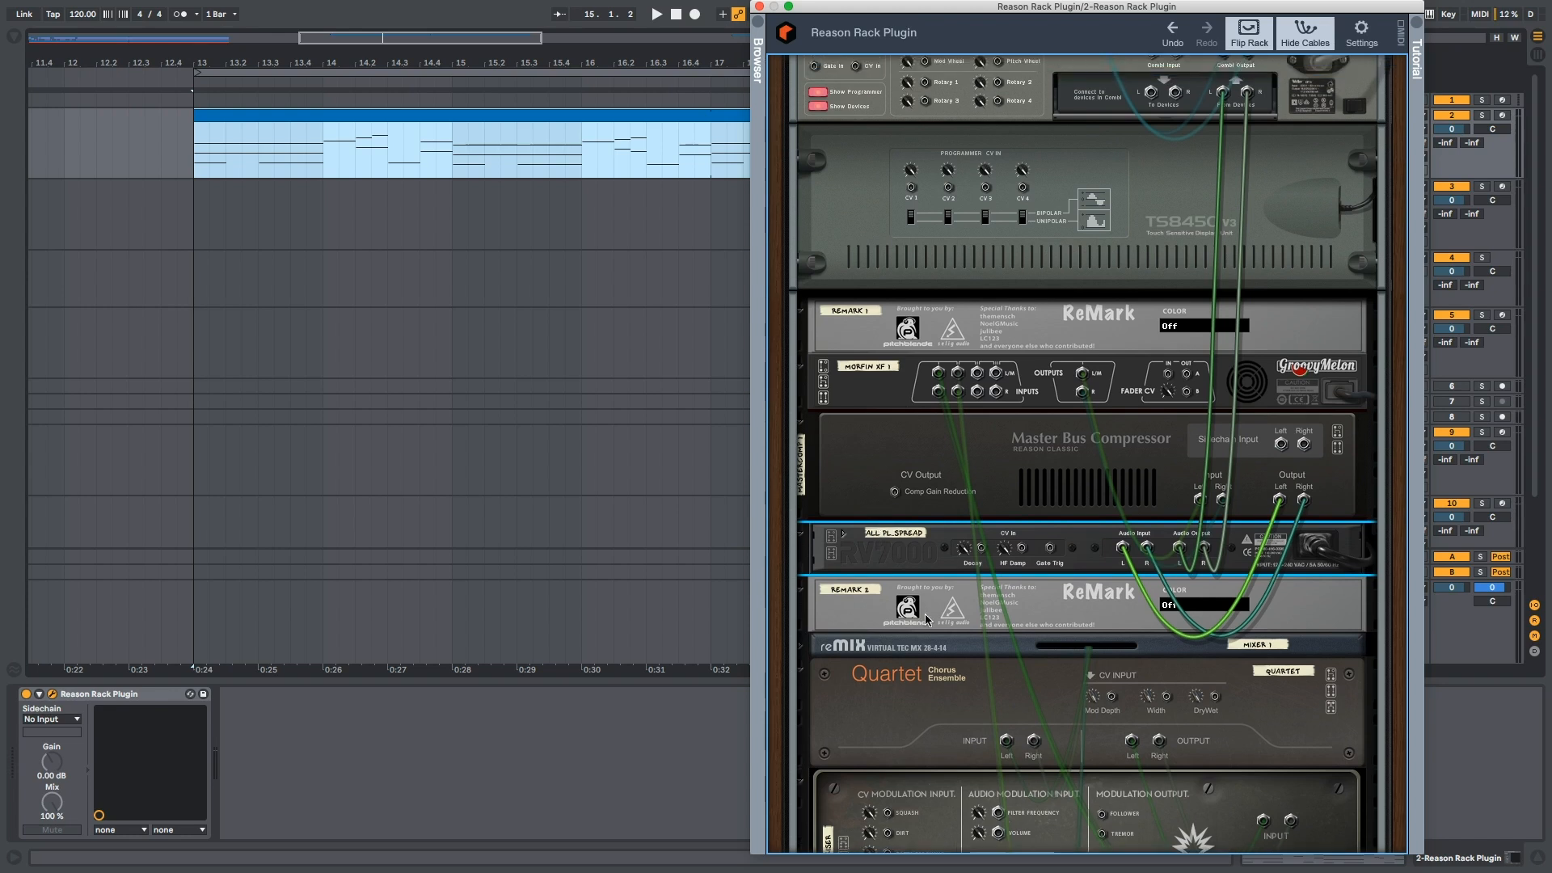
scroll(935, 606, "up", 4)
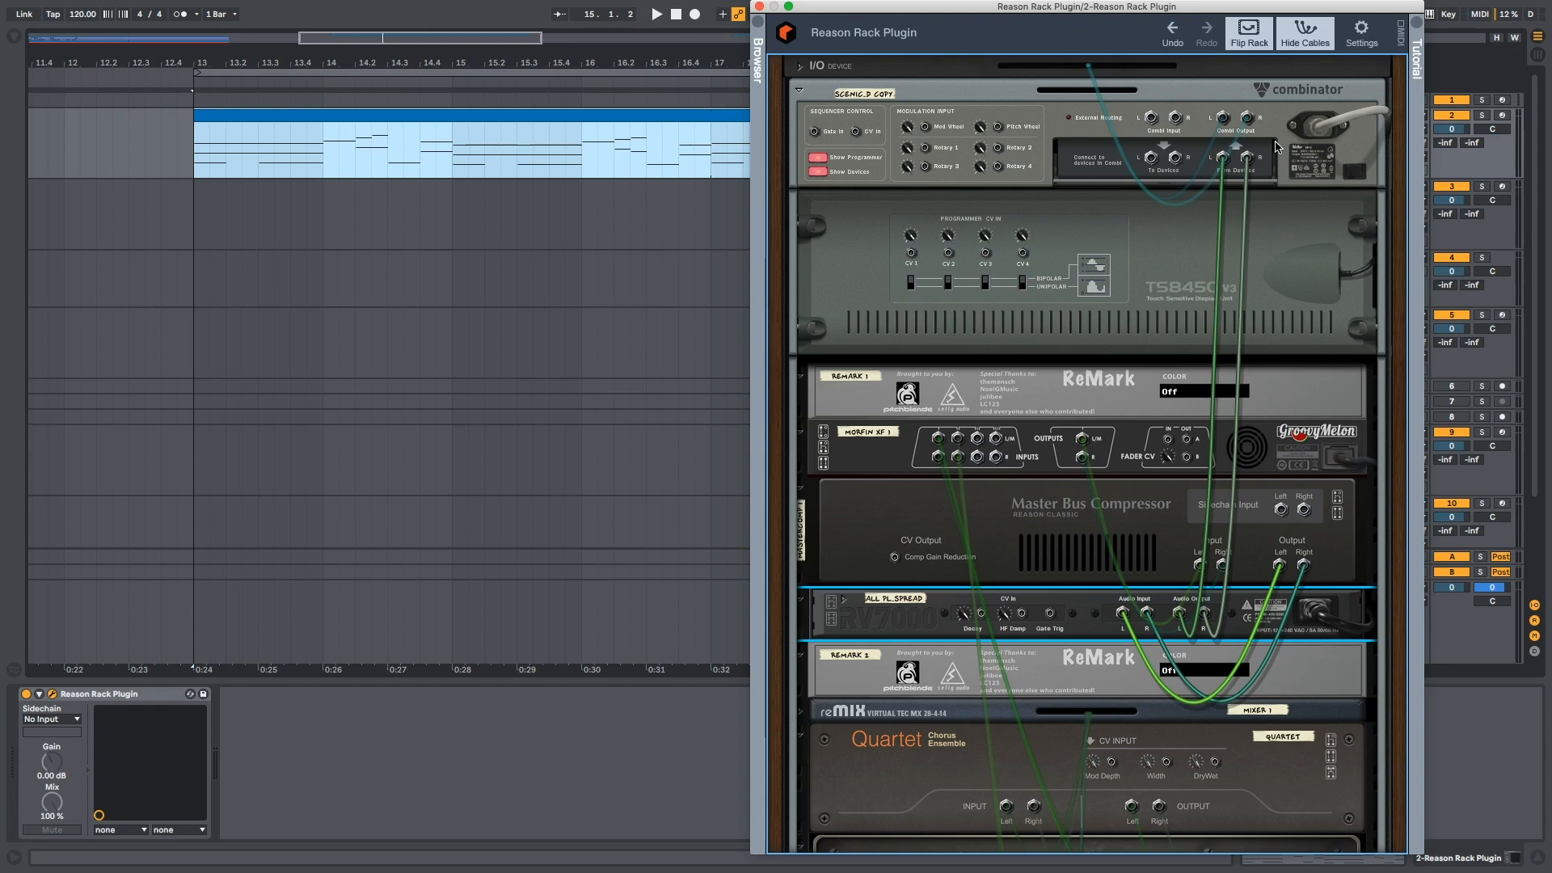
left_click(1293, 38)
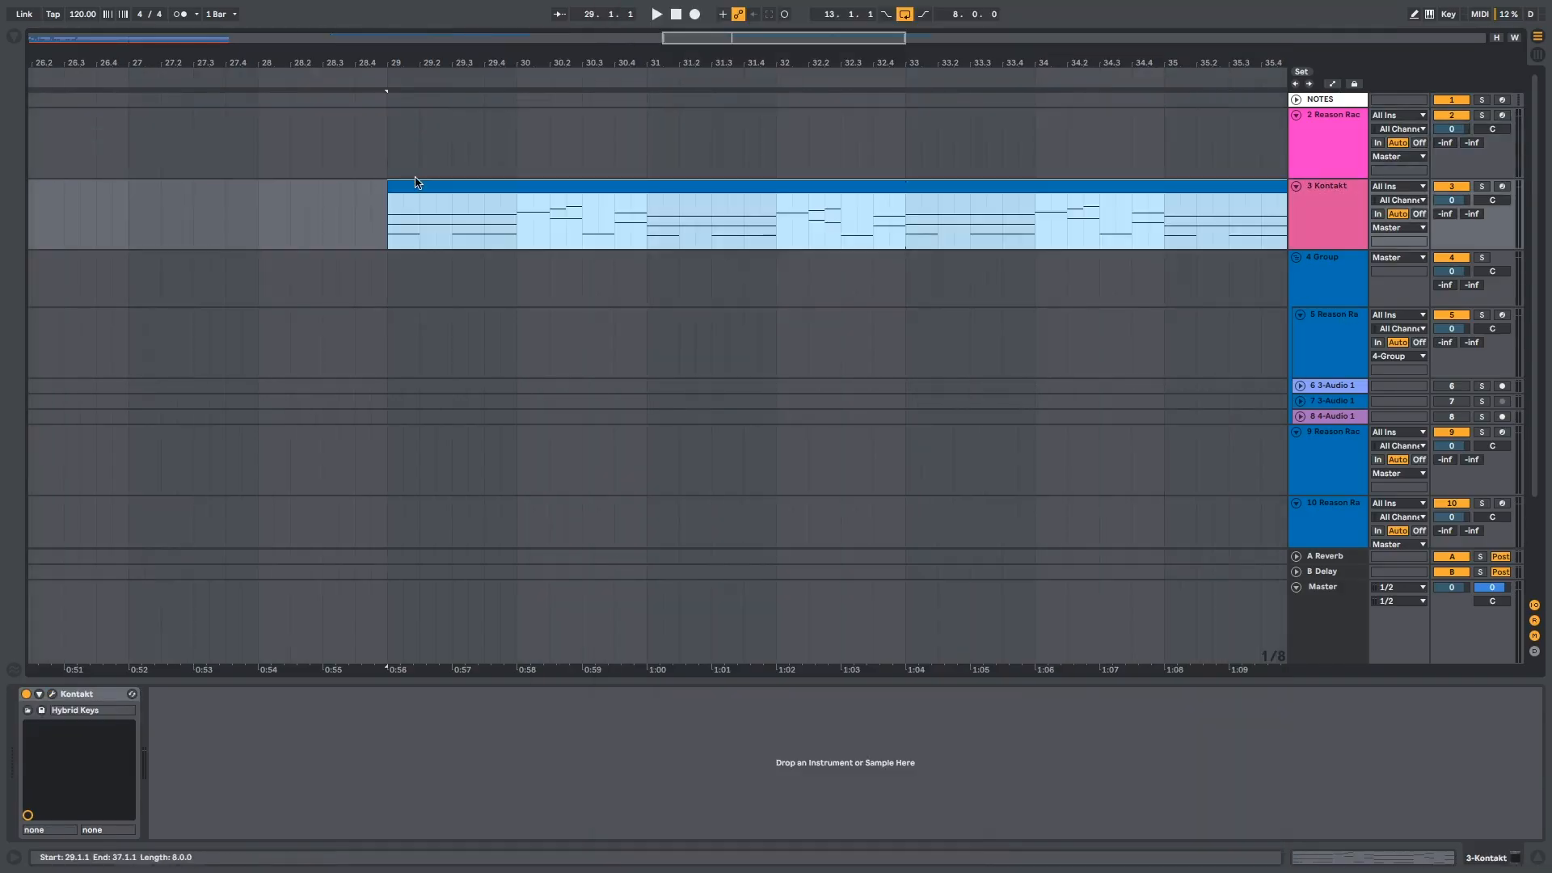
- Loop the Kontakt track's clip from bar 29 to 37, audition it and open the Kontakt instrument window
key("ctrl+l")
key("space")
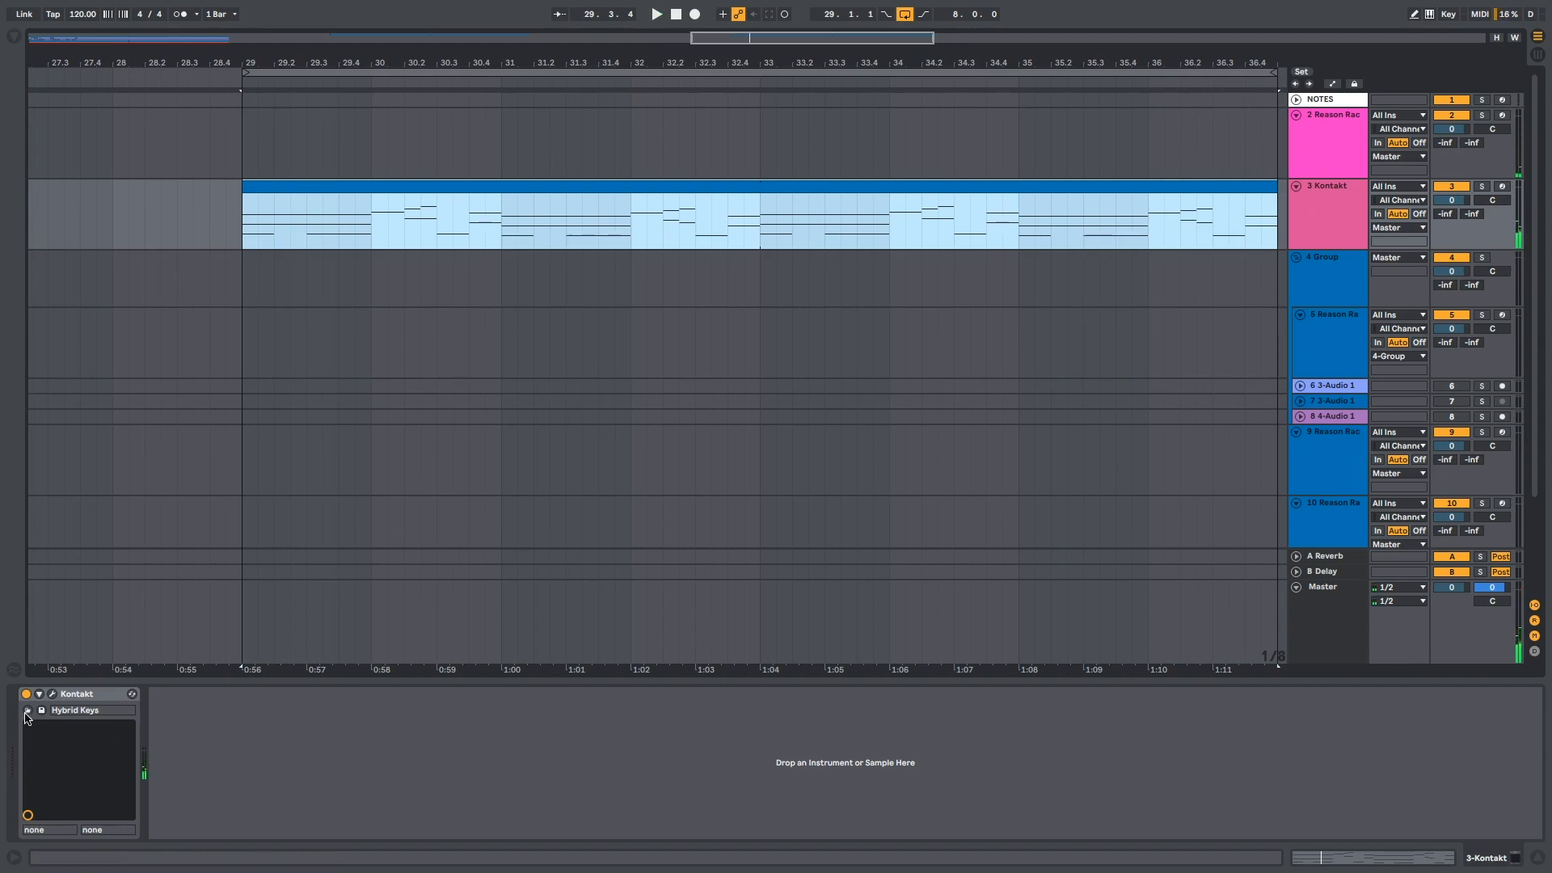
left_click(58, 697)
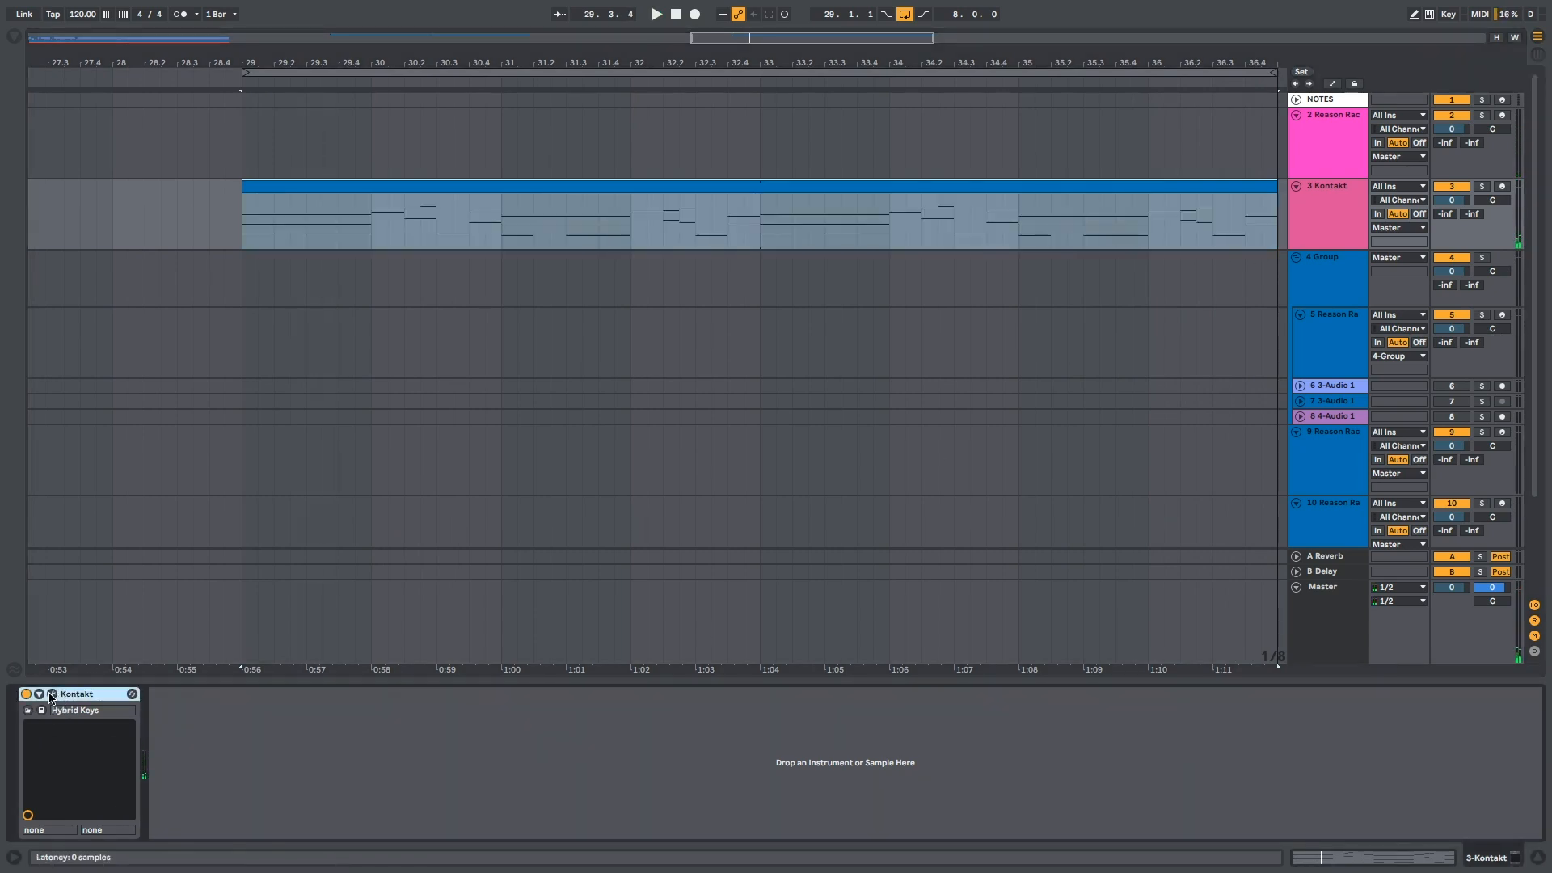
left_click(52, 694)
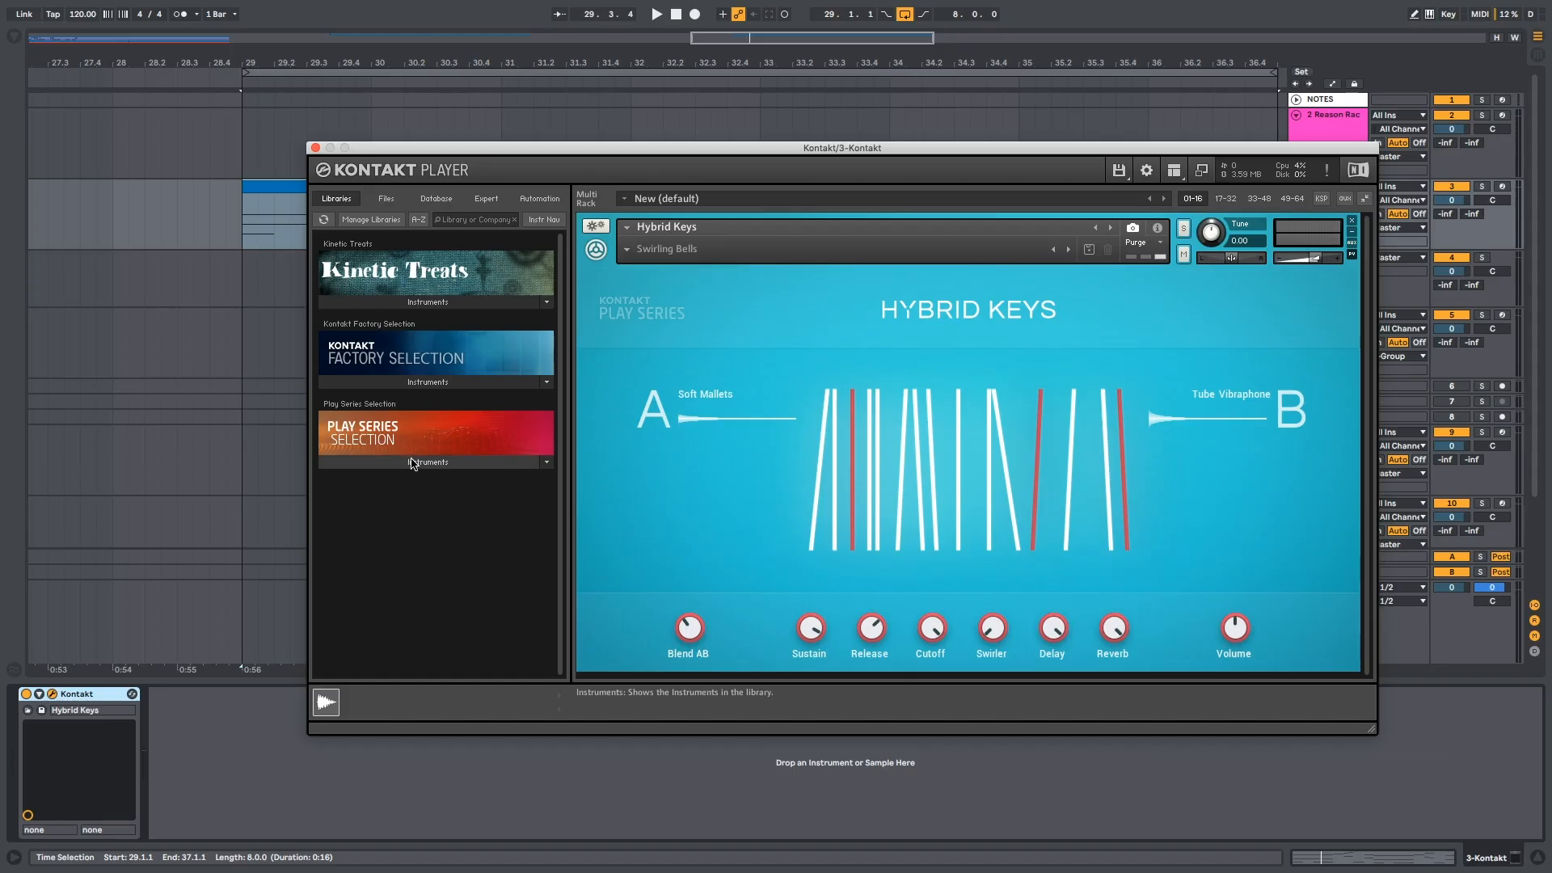
- Audition Hybrid Keys and replace it with Analog Dreams from the Play Series Selection library
left_click(414, 462)
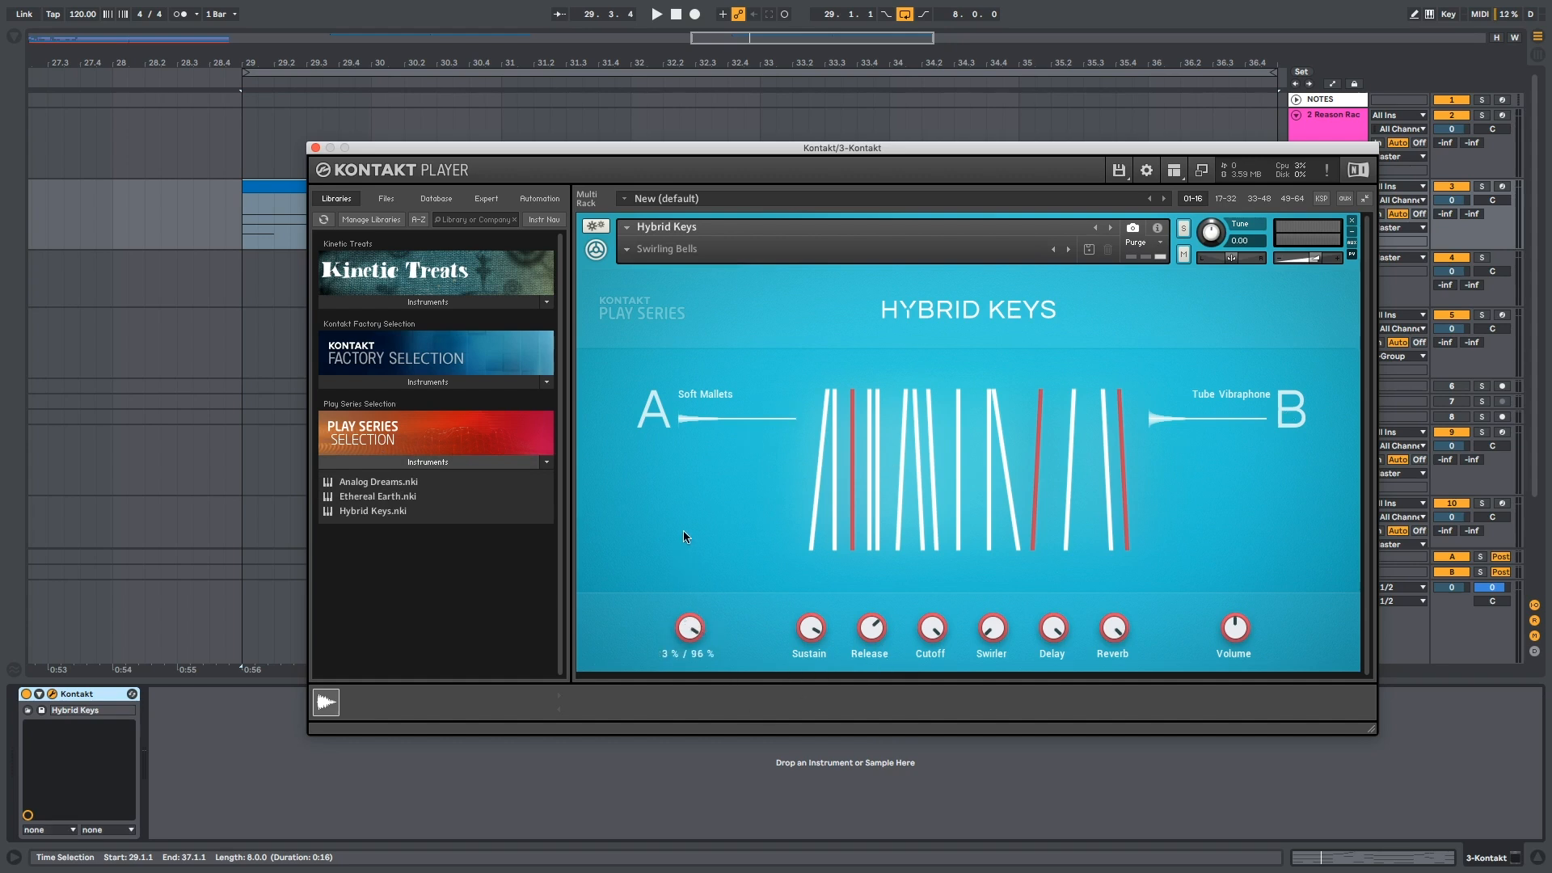
key("space")
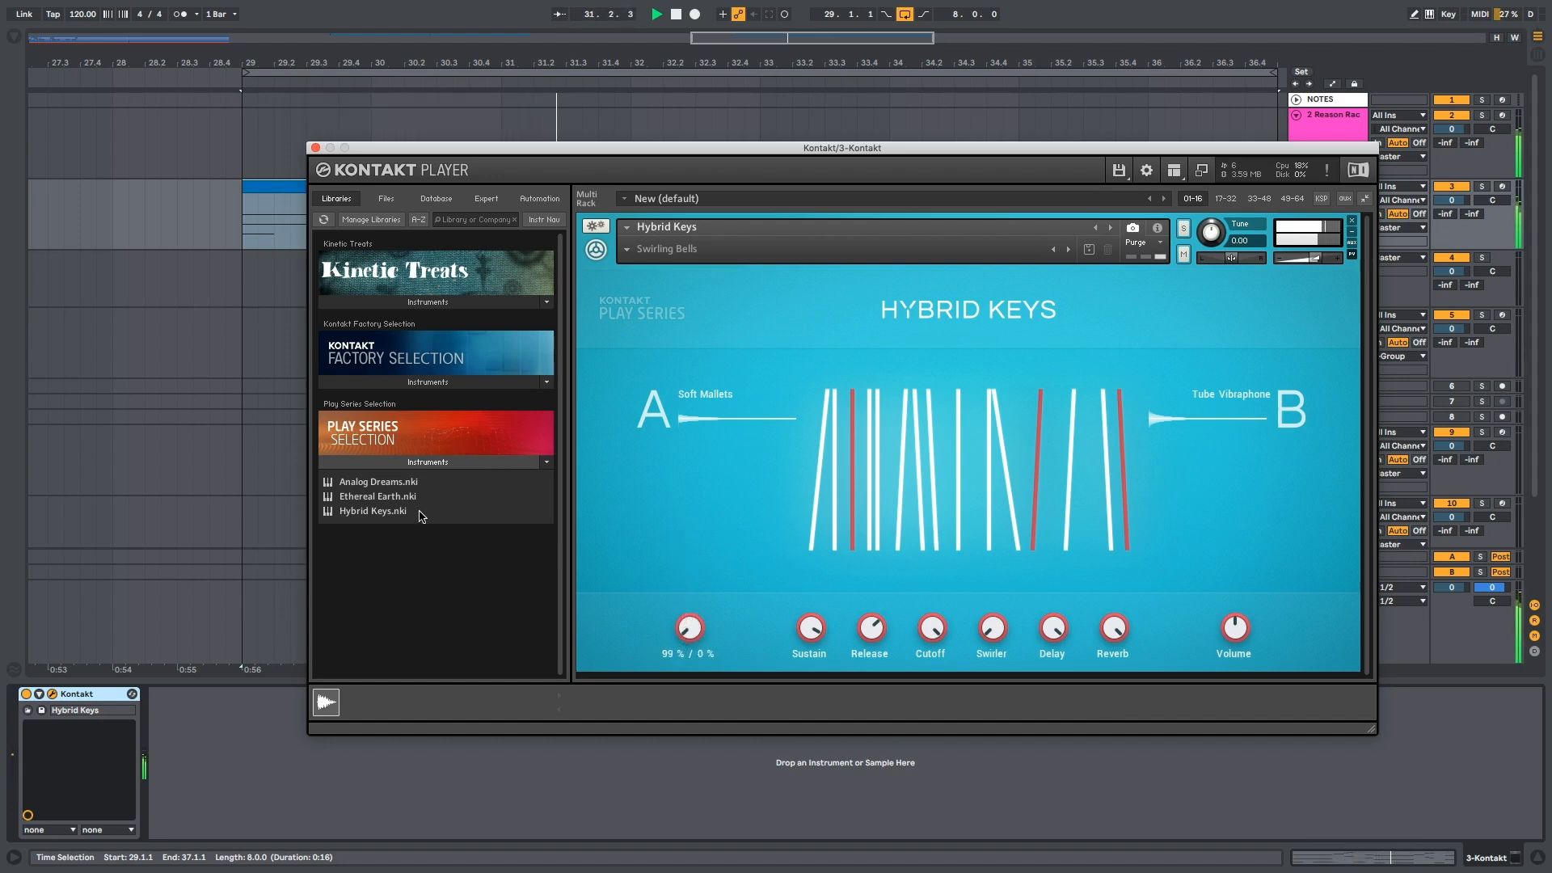
left_click_drag(384, 486, 816, 482)
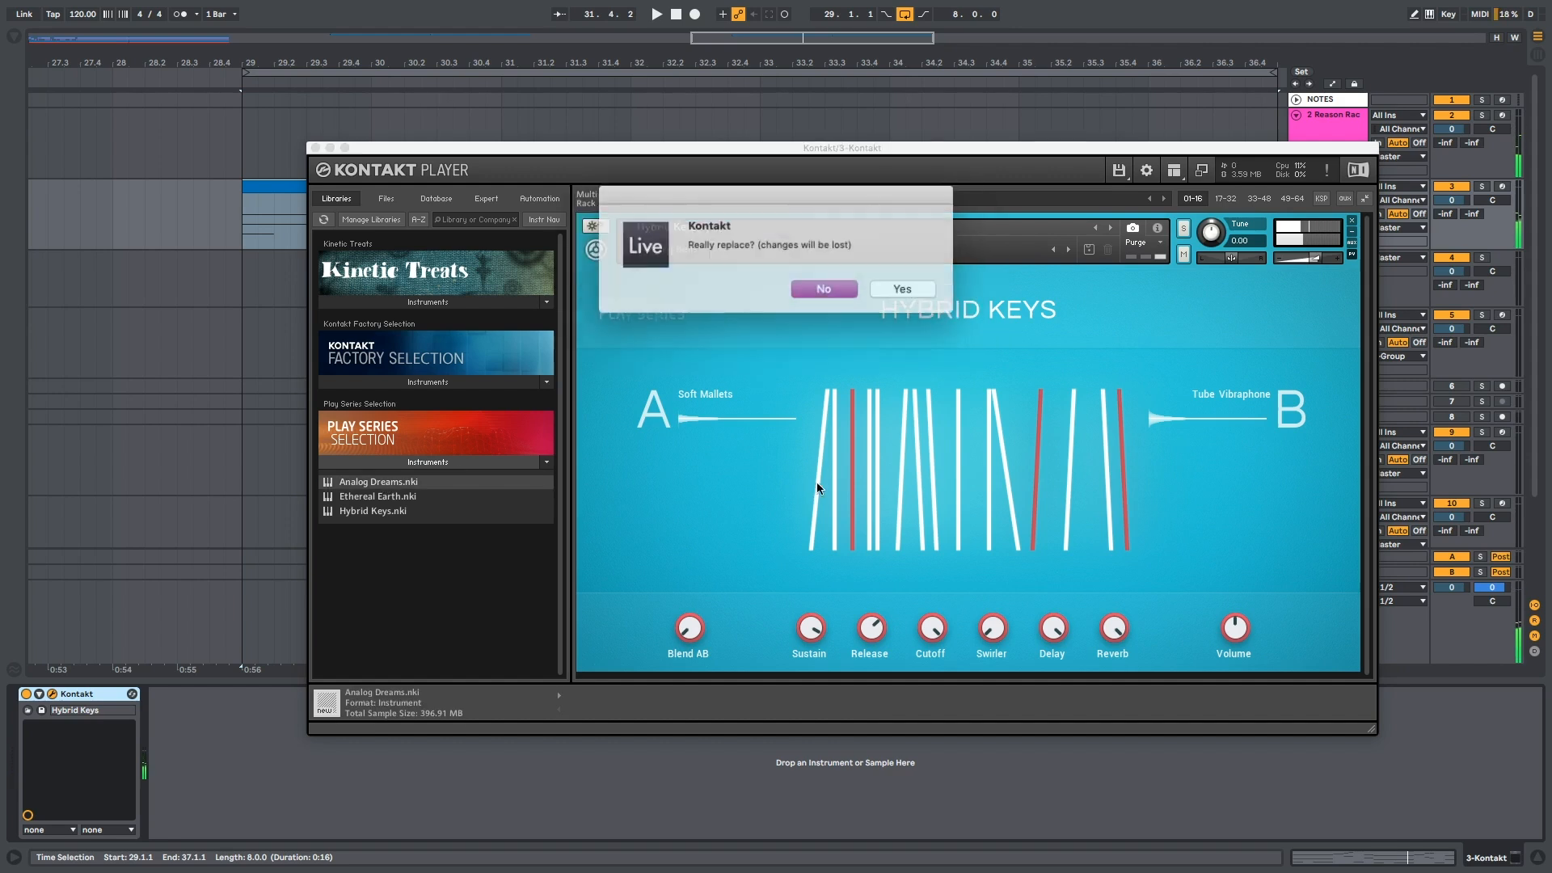
left_click(927, 287)
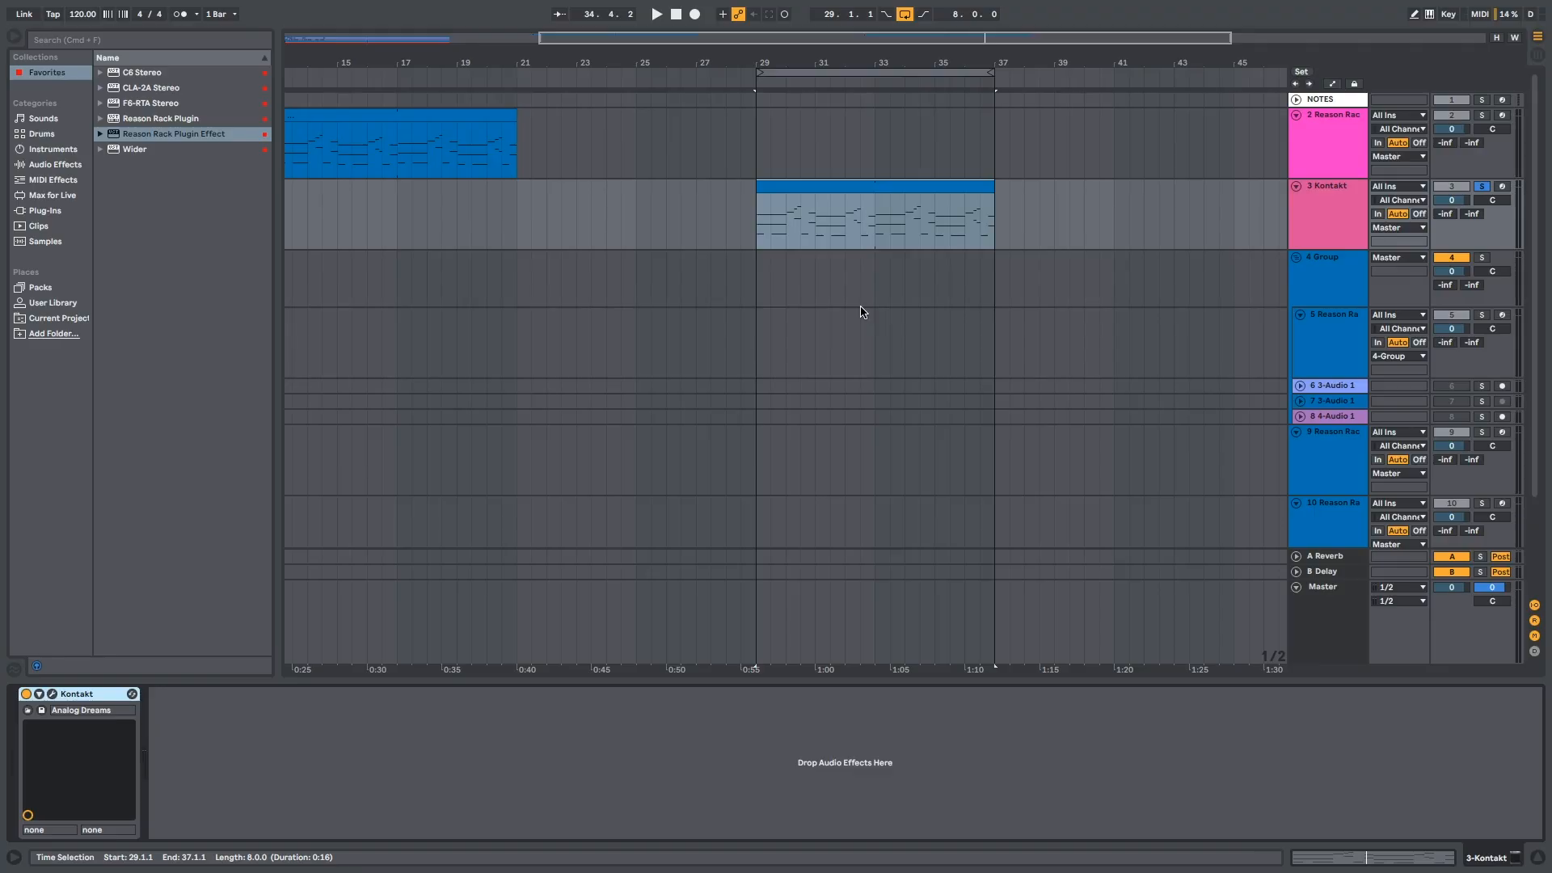
- Add a Reason Rack Plugin Effect after Kontakt and place the Scenic Hybrid Instrument in its rack
left_click_drag(142, 138, 295, 818)
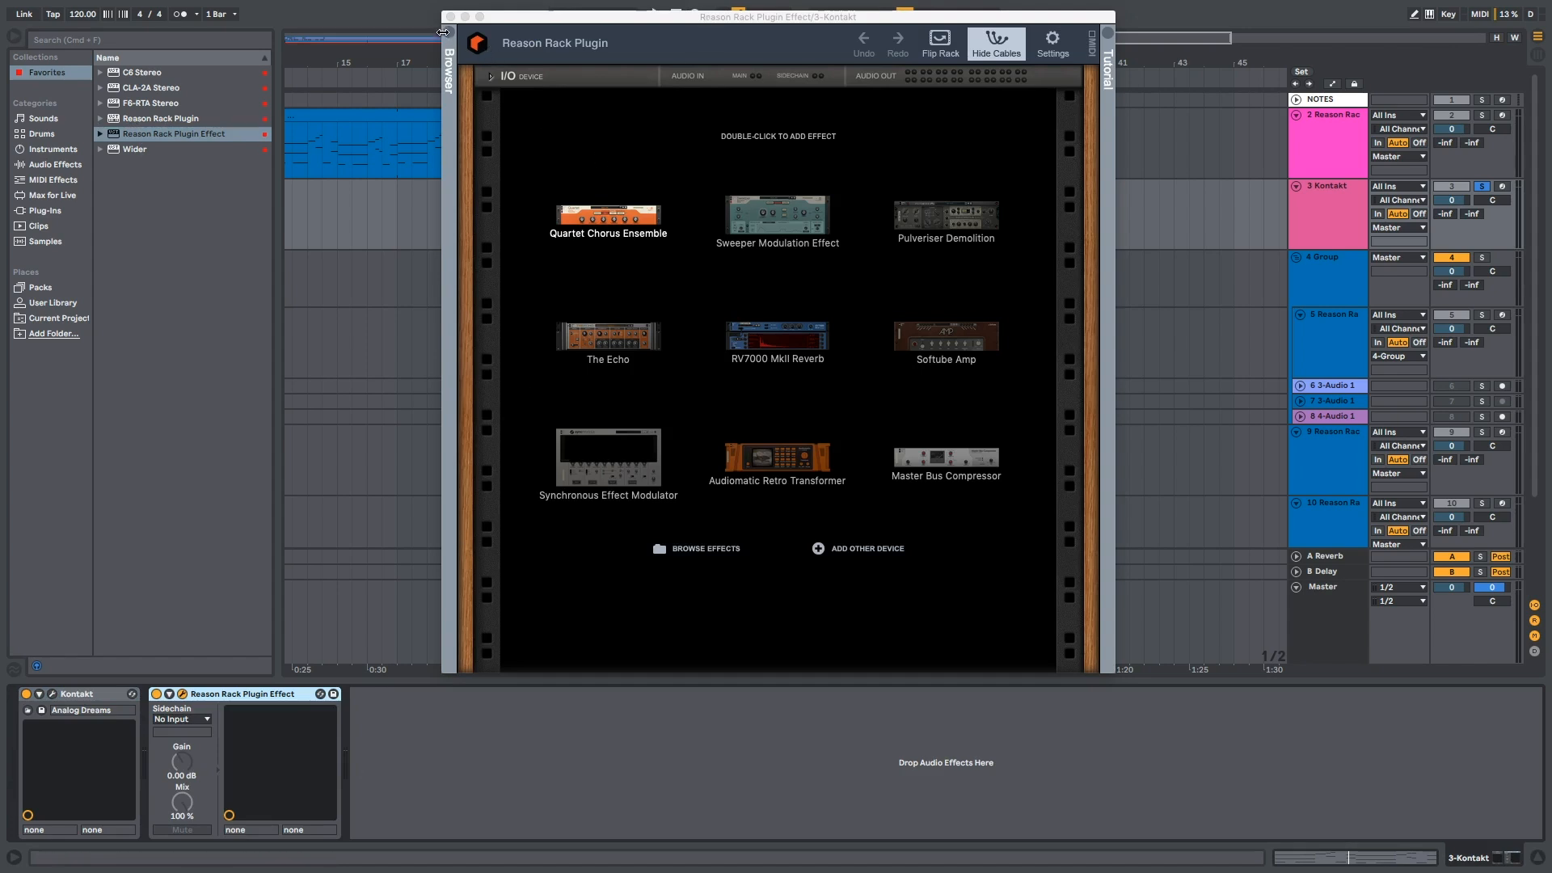
left_click(450, 55)
left_click(490, 132)
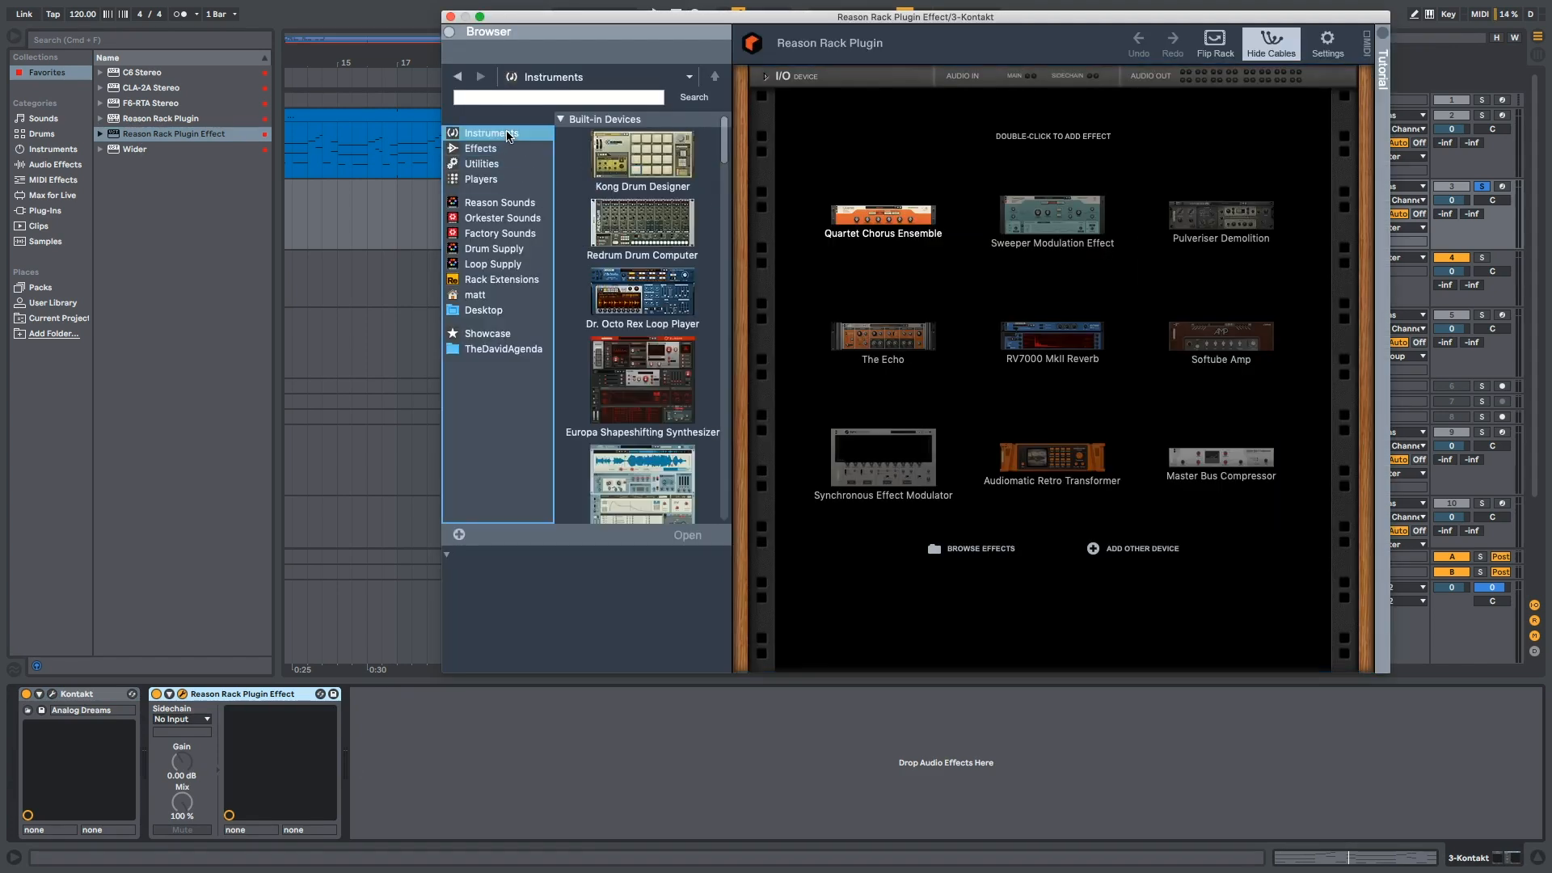
scroll(600, 332, "down", 2)
scroll(599, 336, "down", 10)
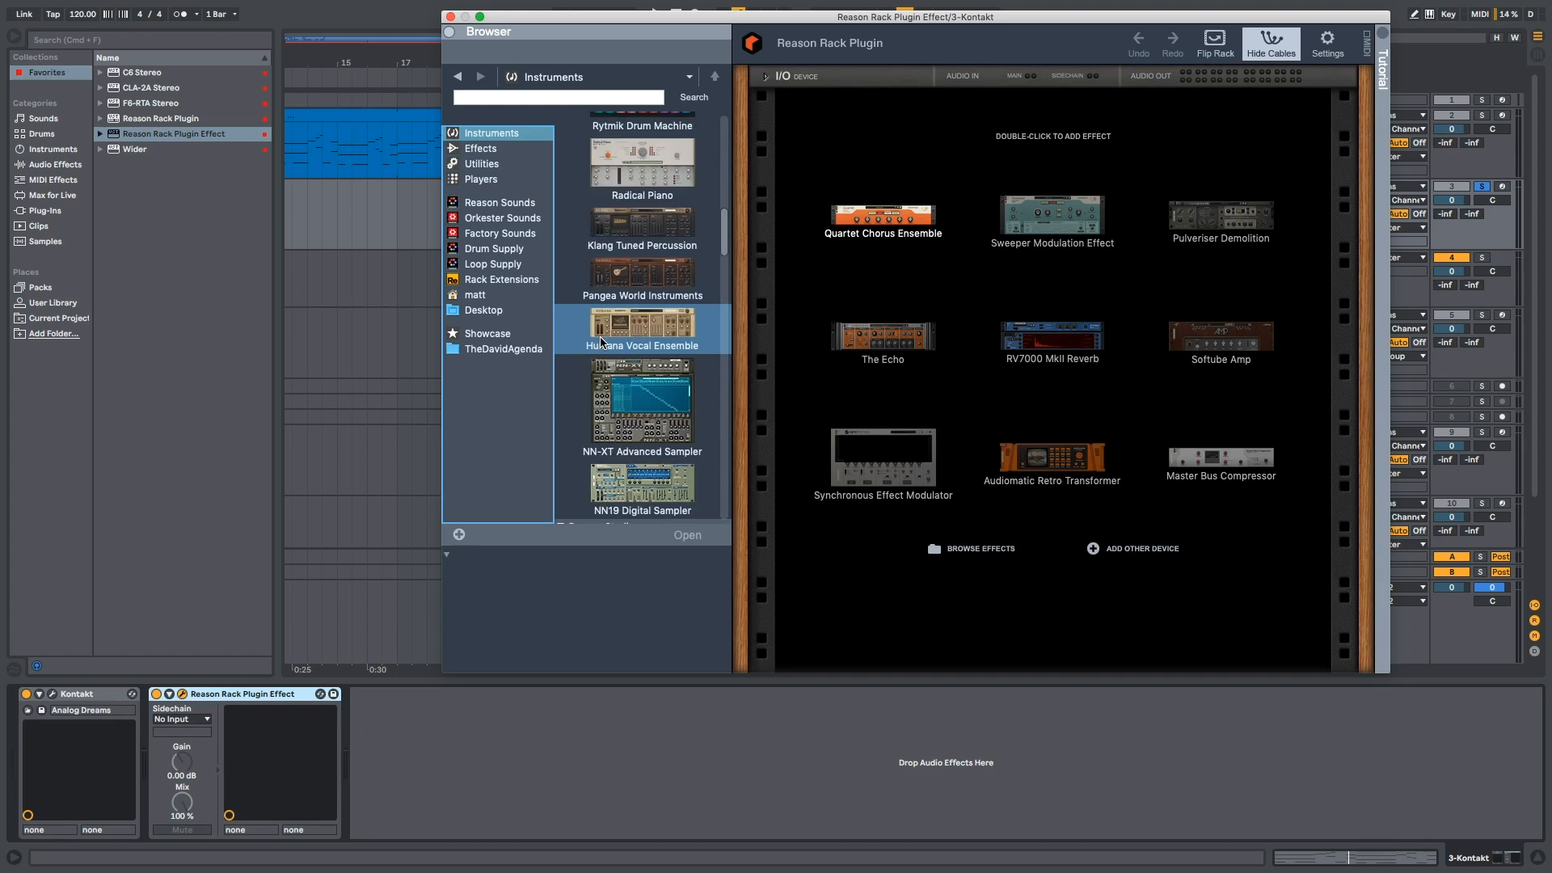
scroll(612, 364, "down", 2)
left_click_drag(611, 357, 1048, 306)
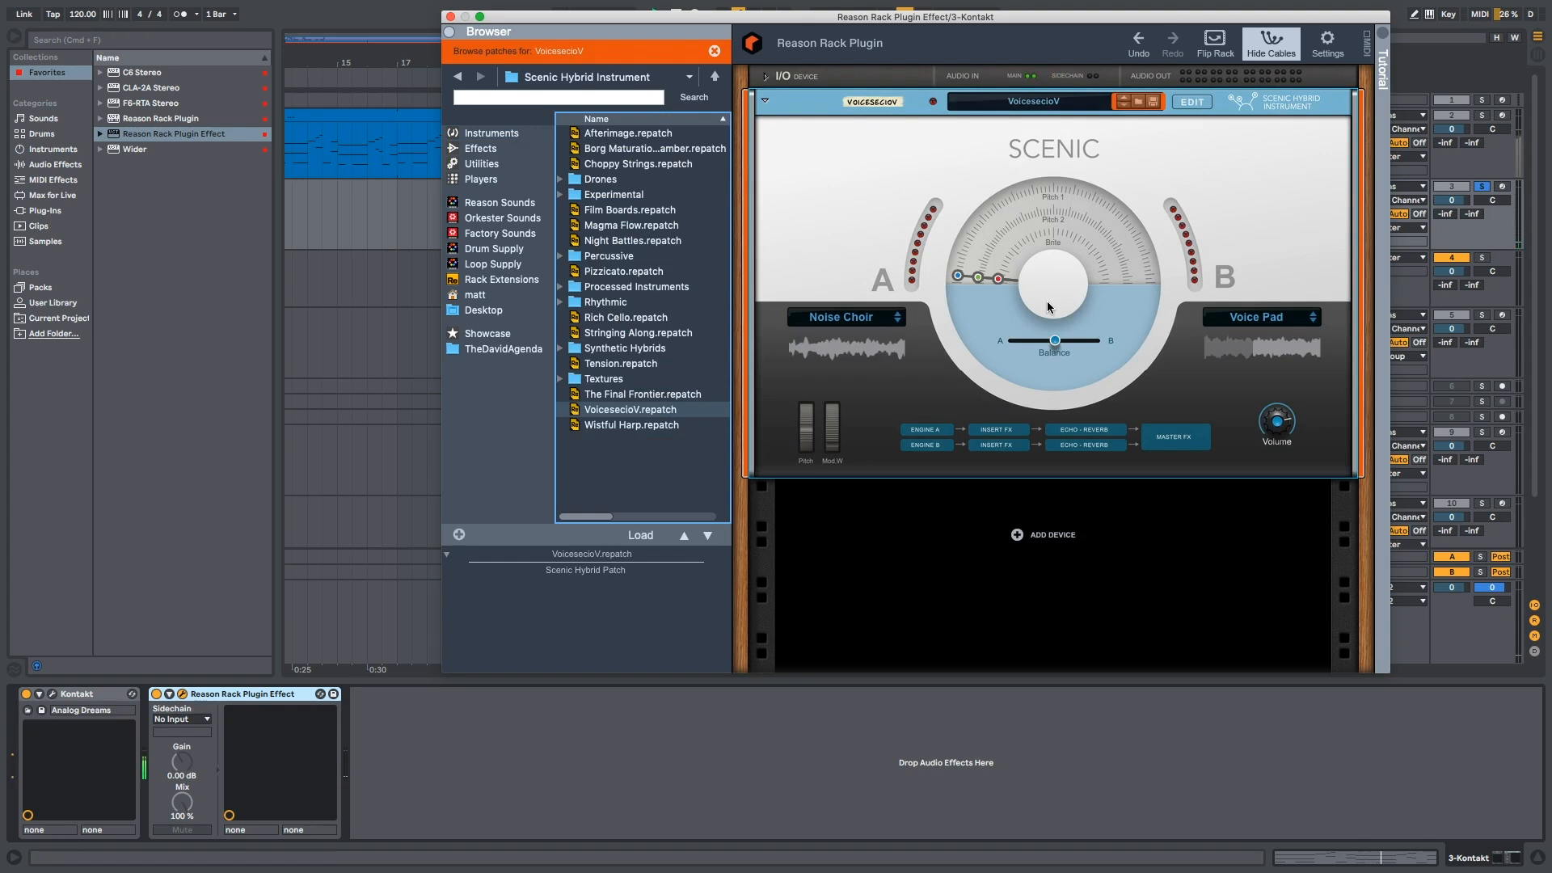
- Connect the I/O device's main audio input to Scenic's FX A input at the rear, and return to the rack's front
left_click(1215, 42)
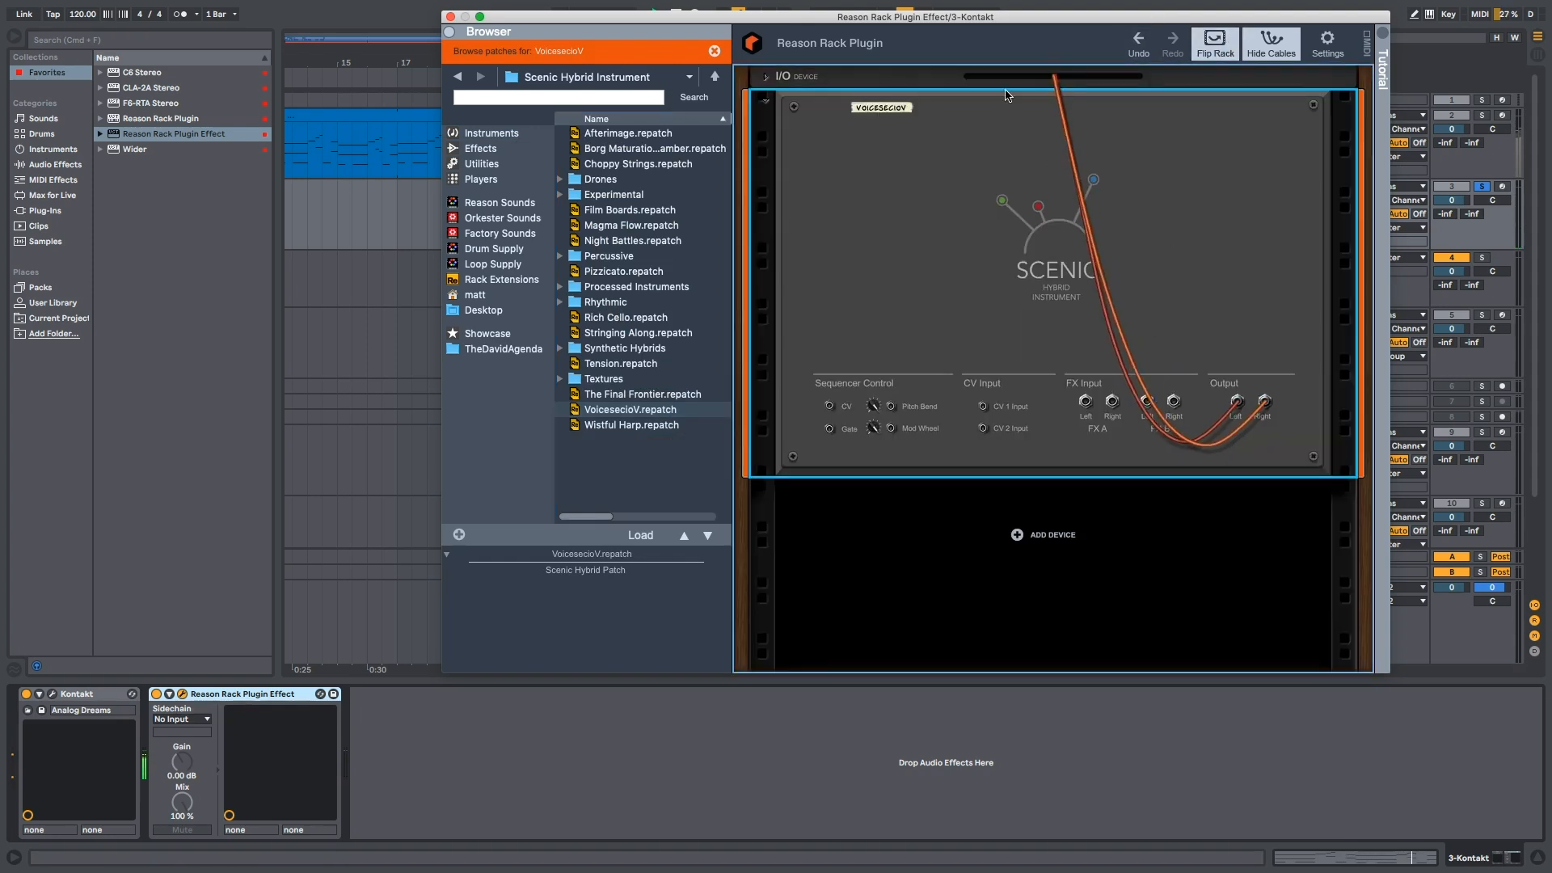
left_click(767, 78)
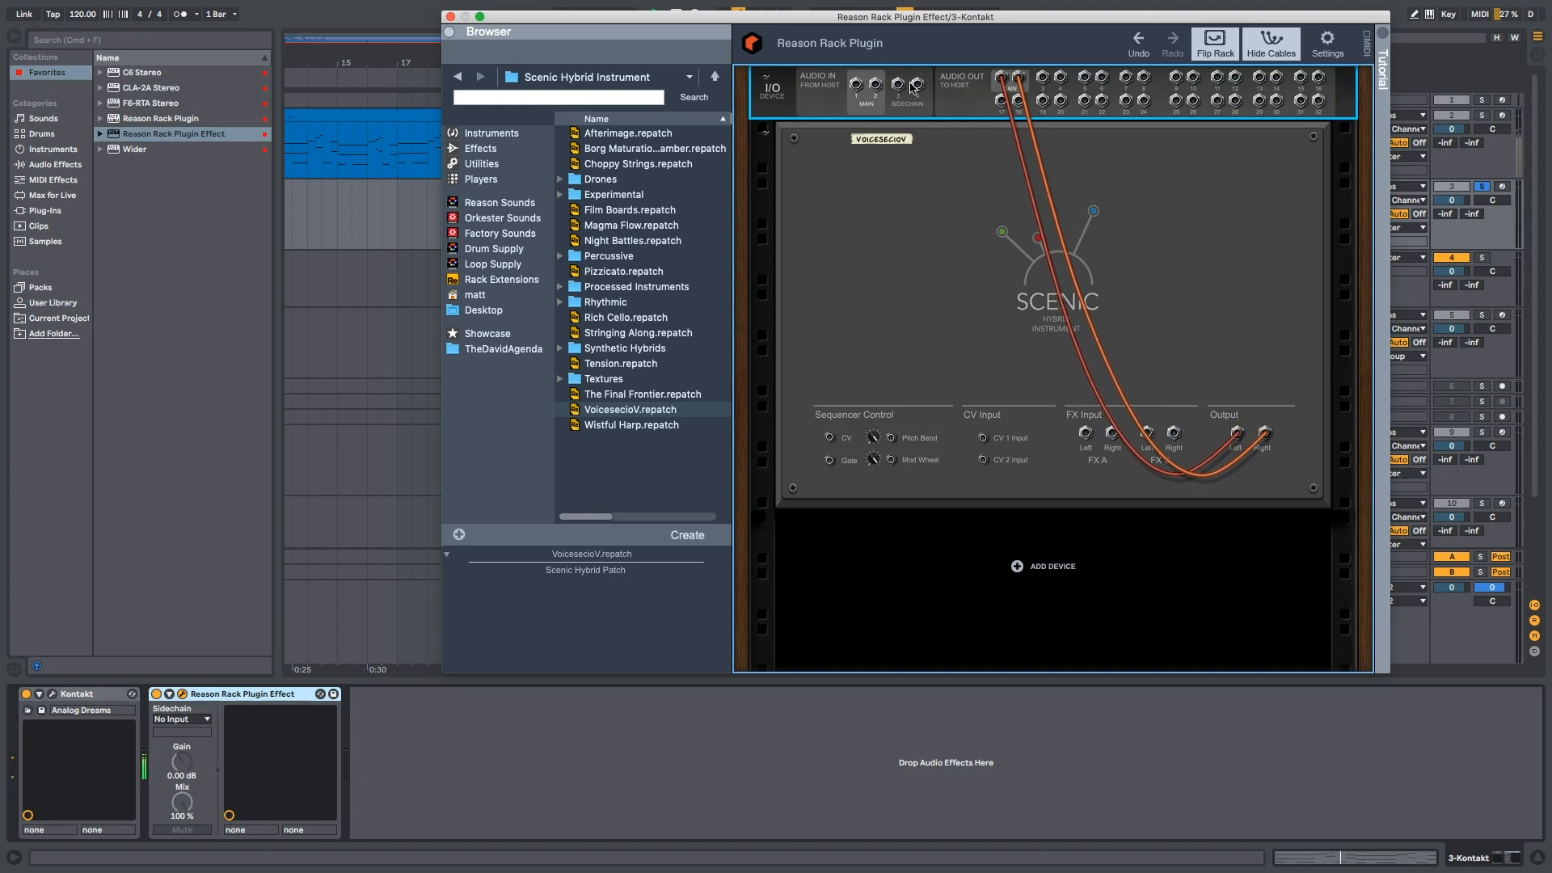
left_click_drag(858, 89, 1086, 435)
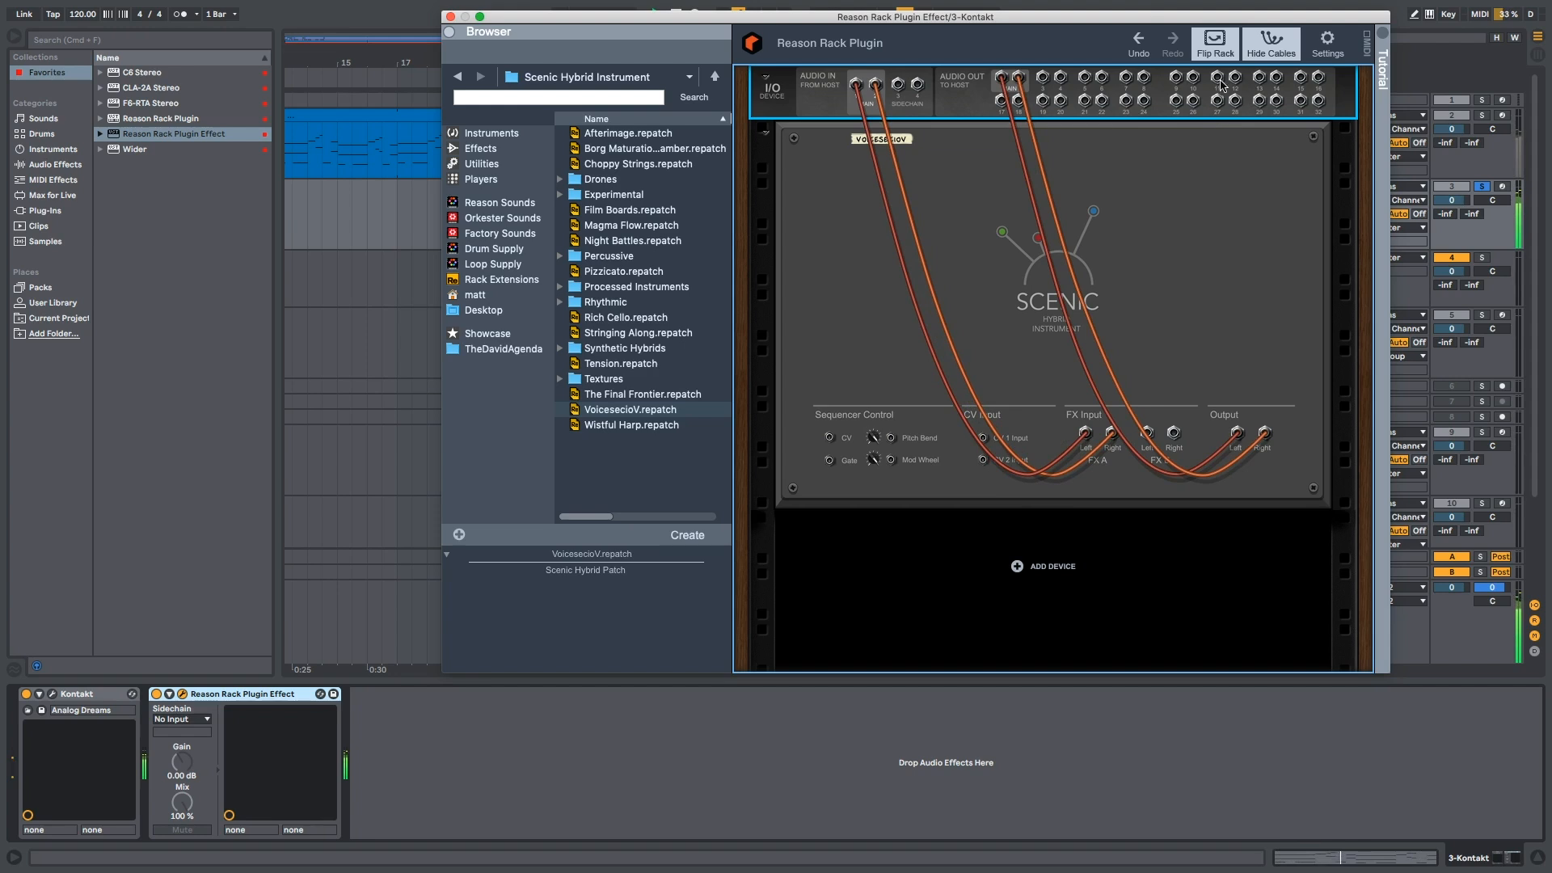
key("Tab")
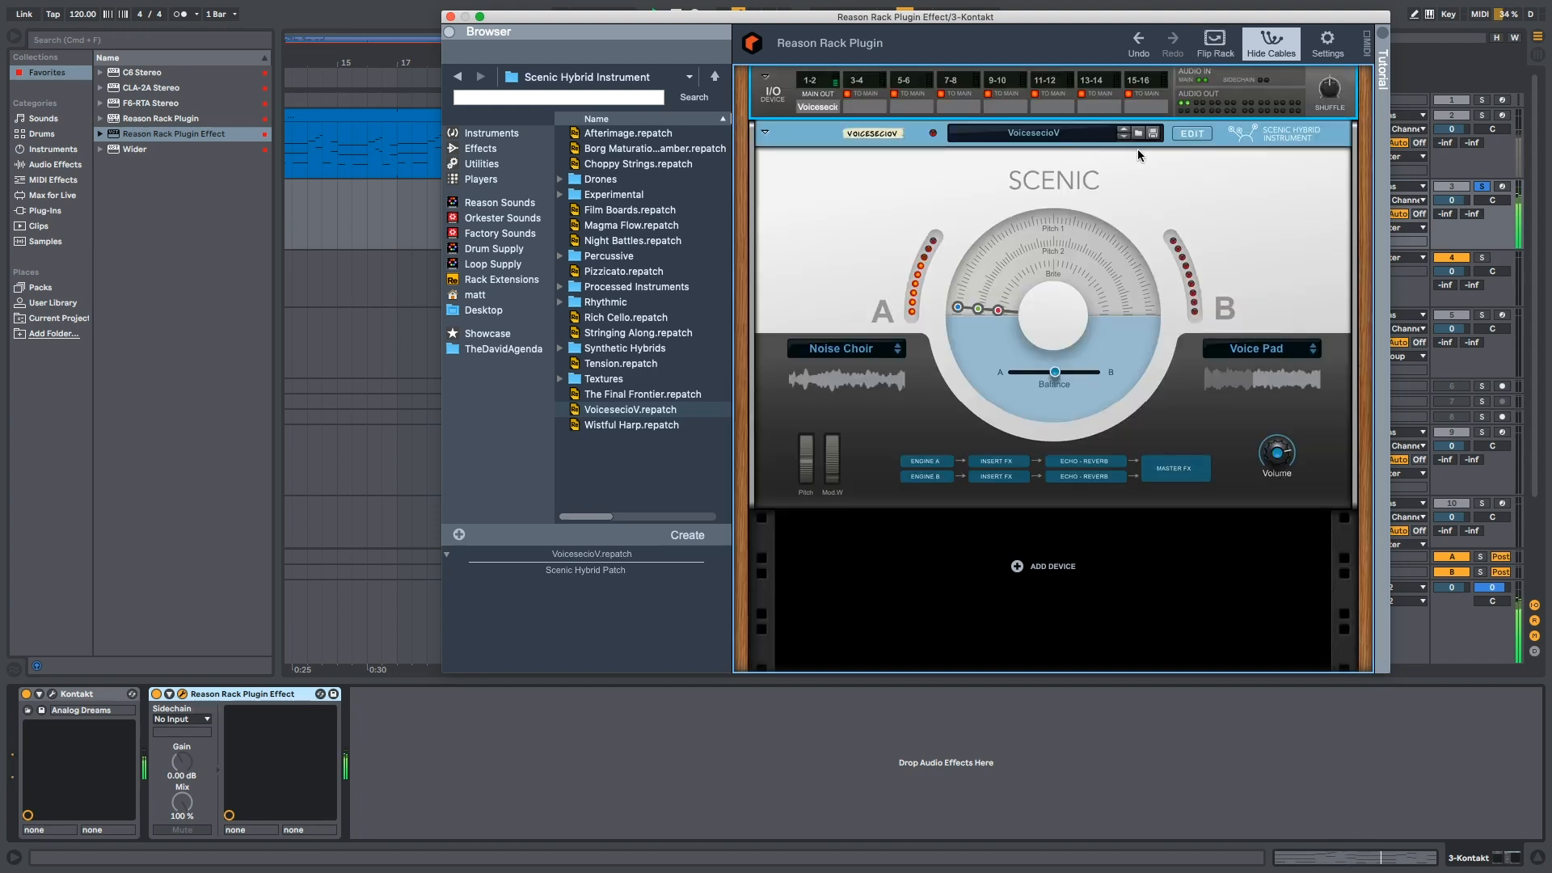
- Open Scenic's edit view, turn off Engine A's Echo and Reverb, and show the Master FX section
left_click(1191, 133)
left_click(918, 164)
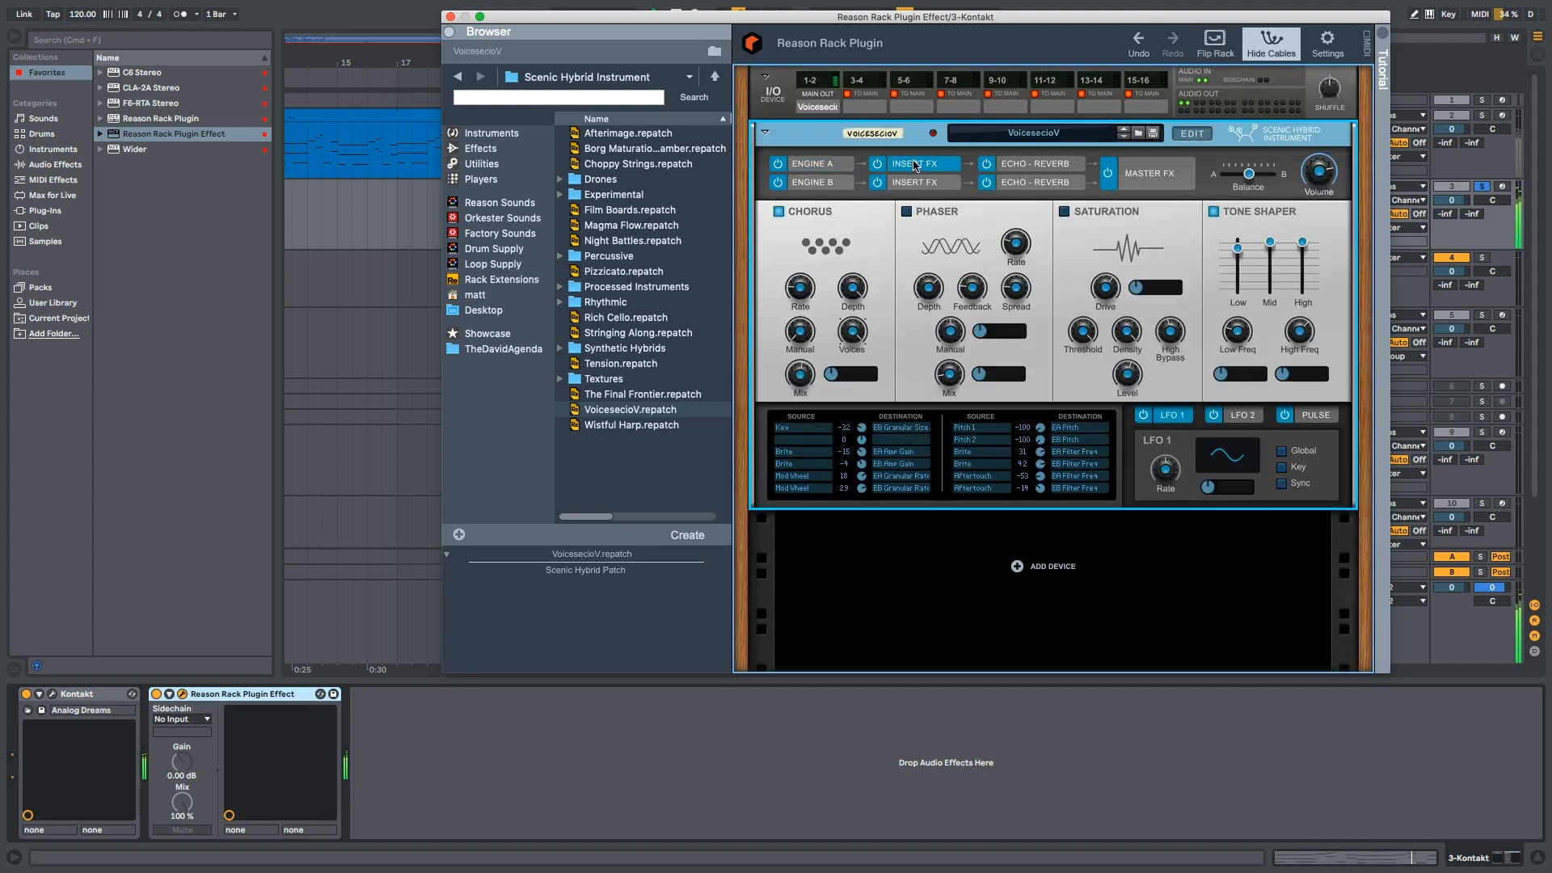
left_click(1054, 164)
left_click(779, 211)
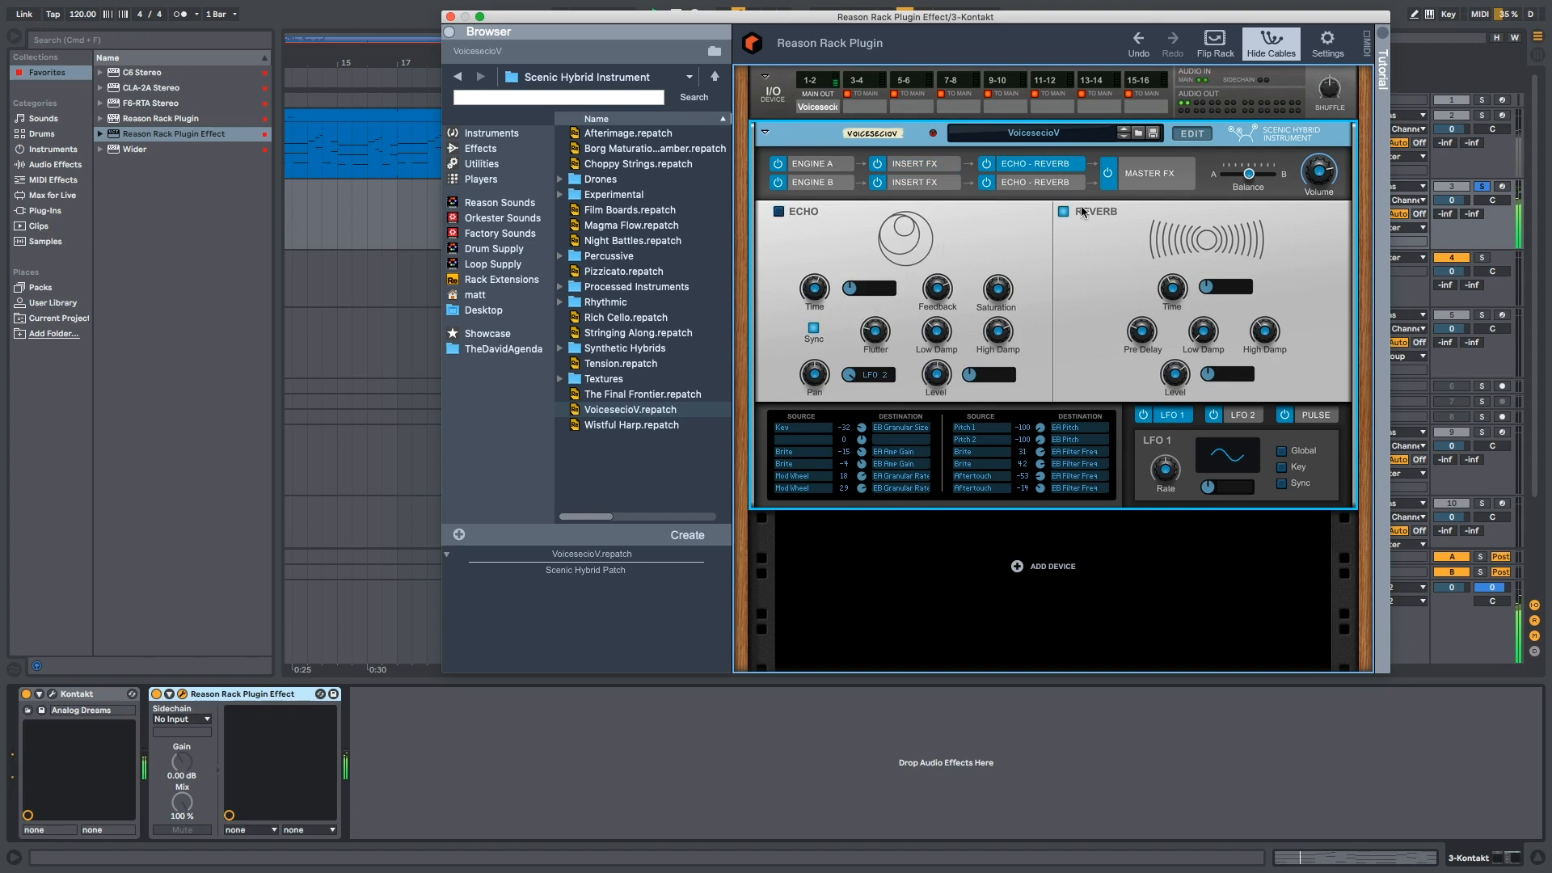
left_click(1147, 173)
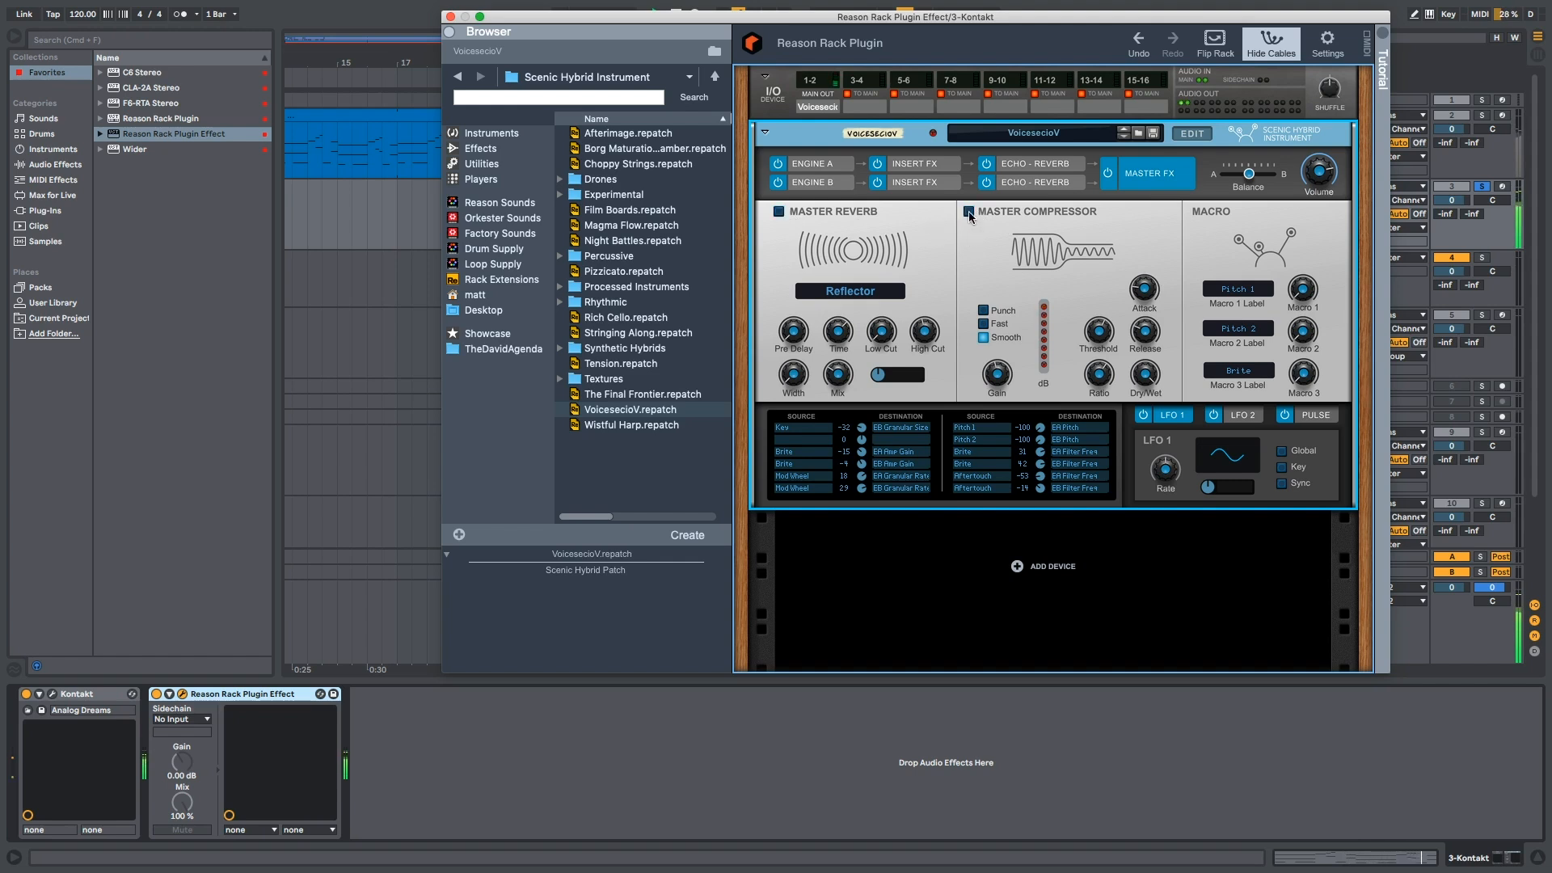
- Compare the sound with Engine A's Chorus toggled, and review its Echo-Reverb and Master FX pages
left_click(921, 164)
left_click(780, 212)
left_click(779, 212)
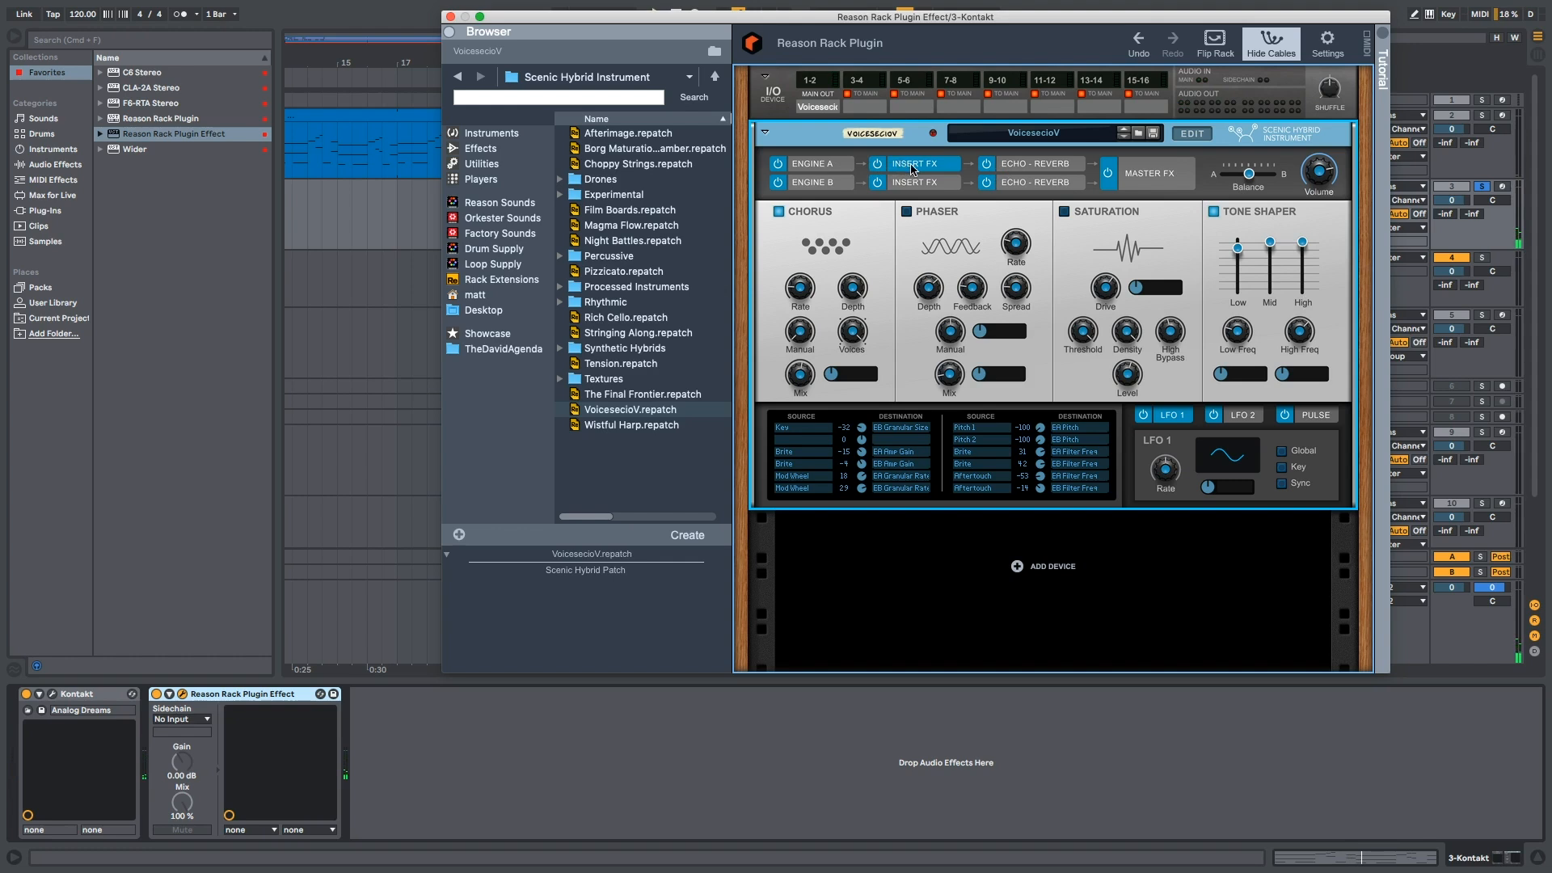
left_click(1071, 162)
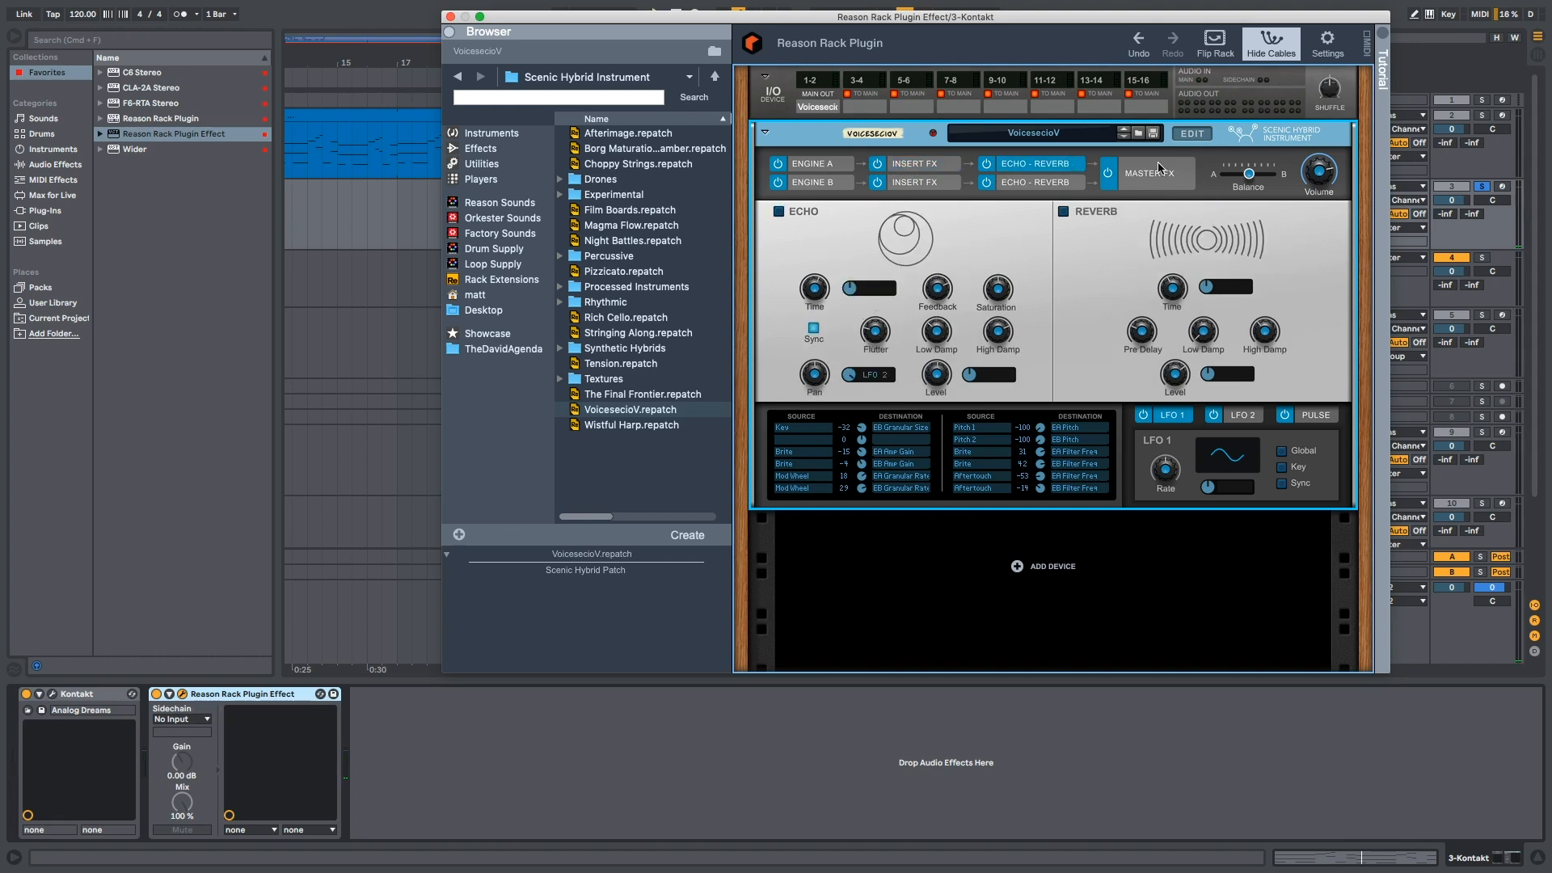
left_click(1171, 174)
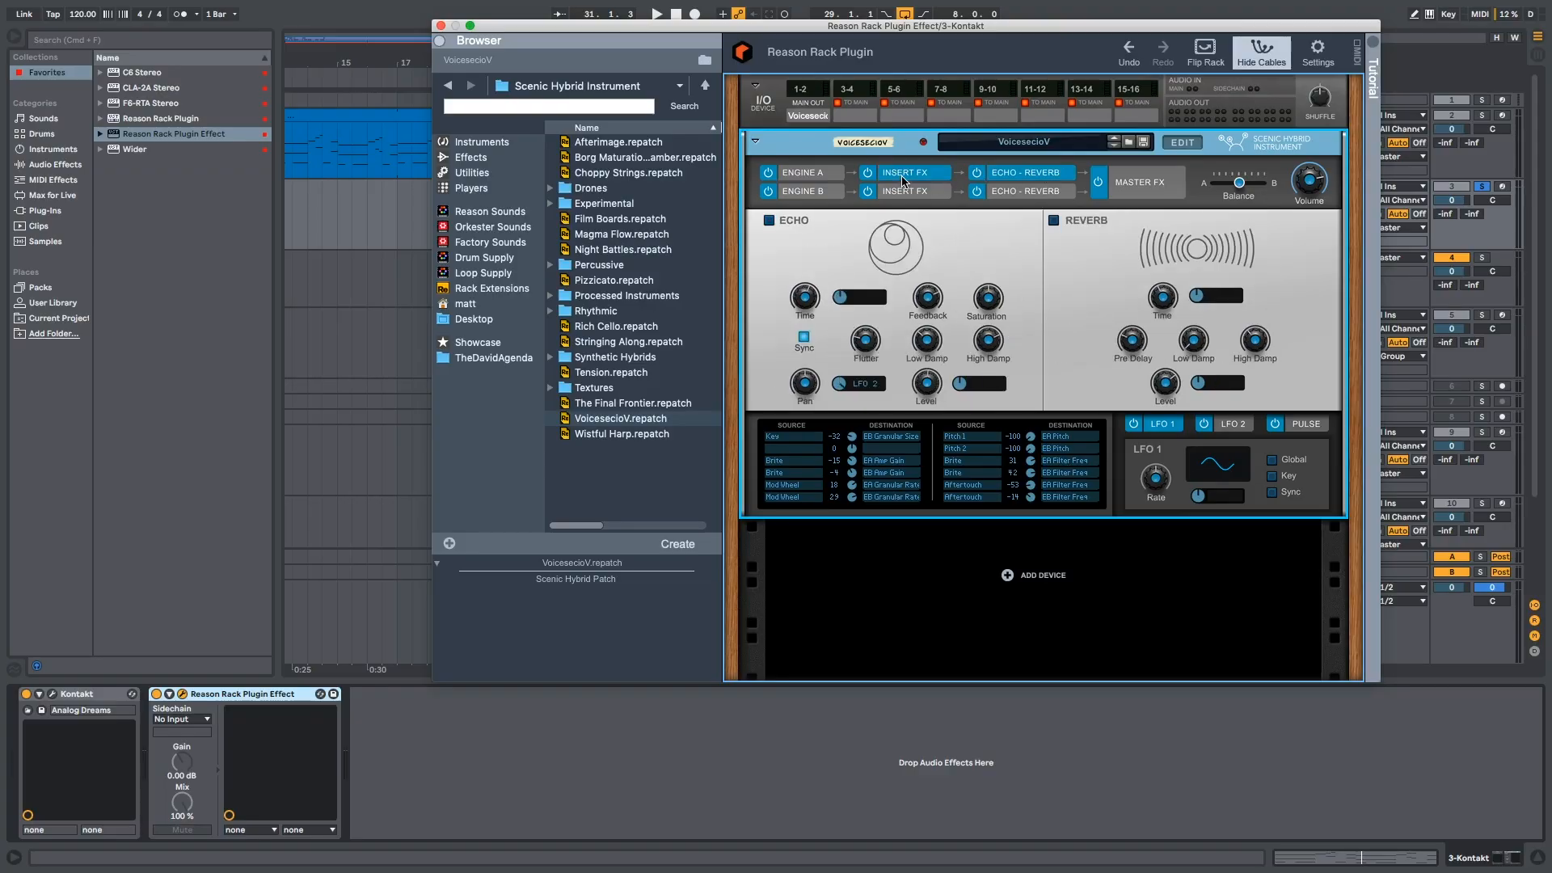
left_click(1138, 186)
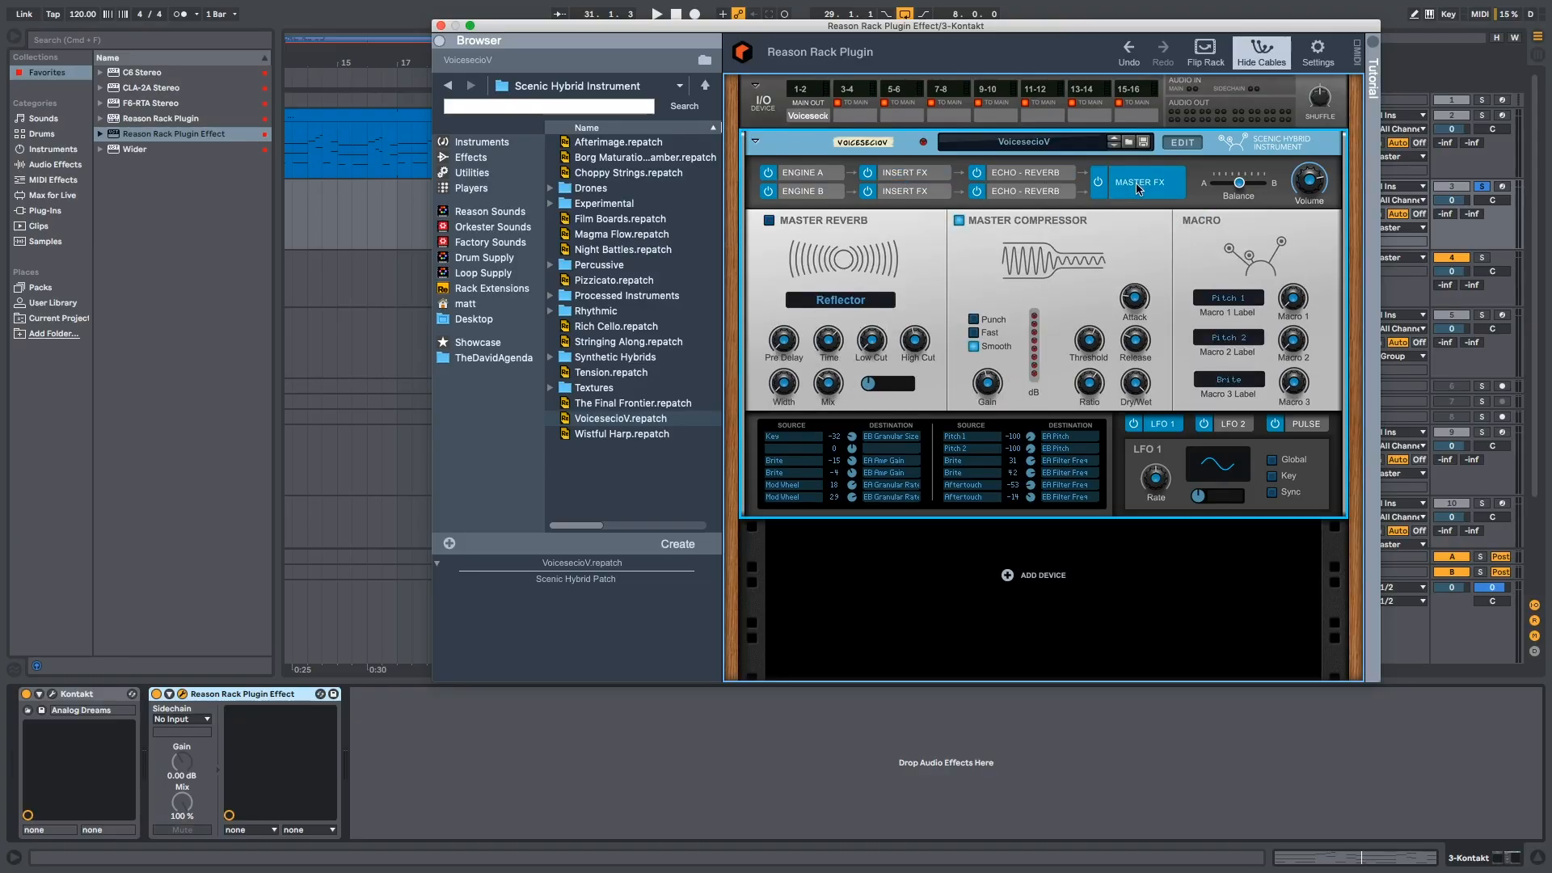
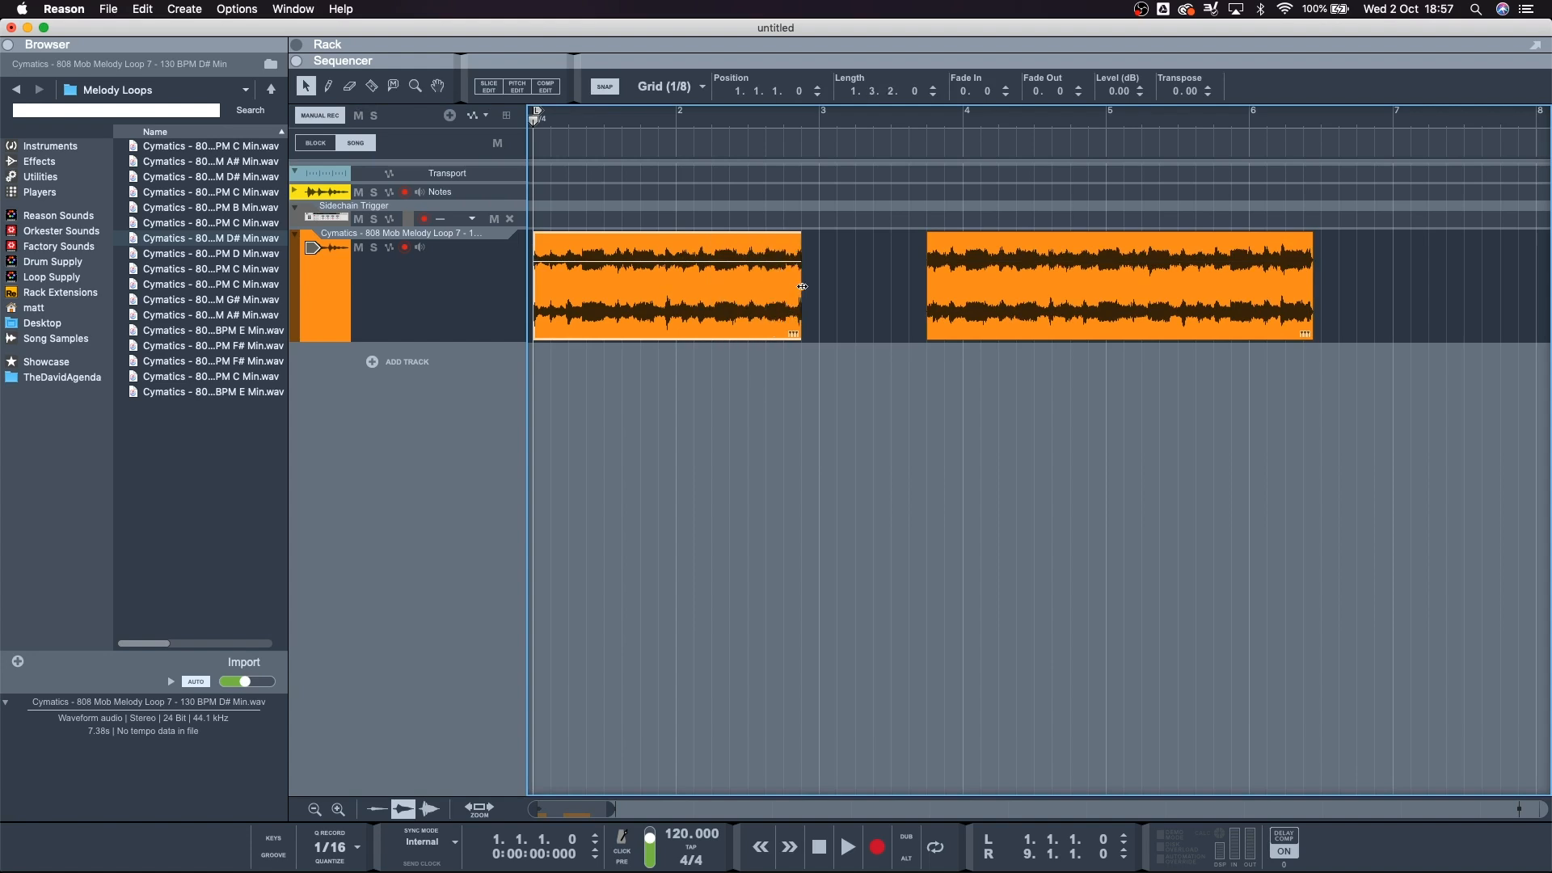
- In Reason's sequencer, move the second melody loop clip to bar 2 so it overlaps the first, and crossfade them
left_click_drag(1064, 290, 743, 287)
right_click(719, 292)
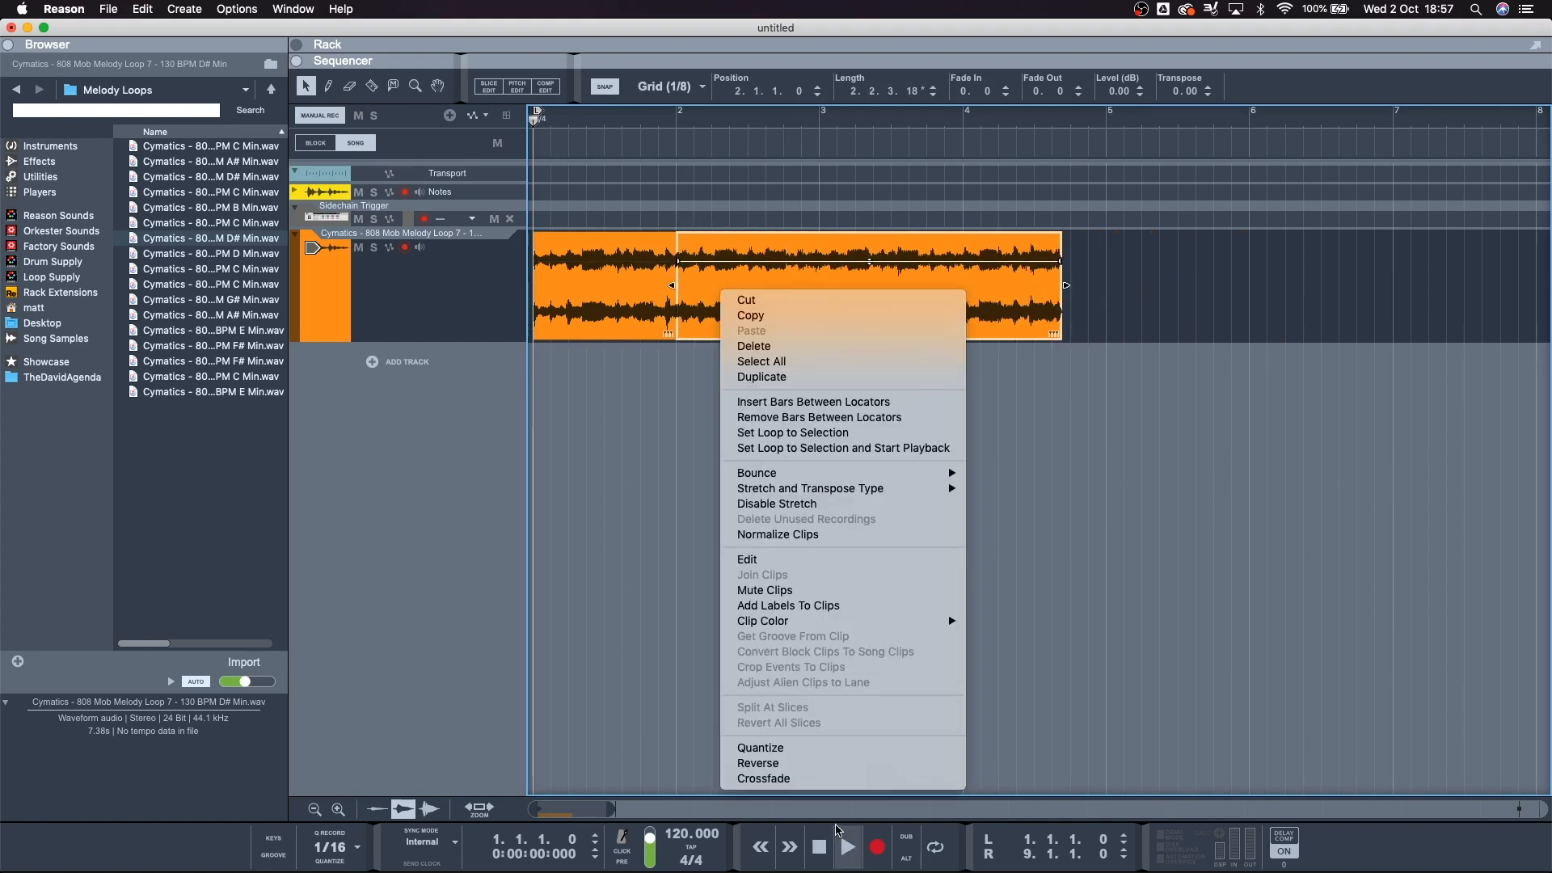
left_click(816, 781)
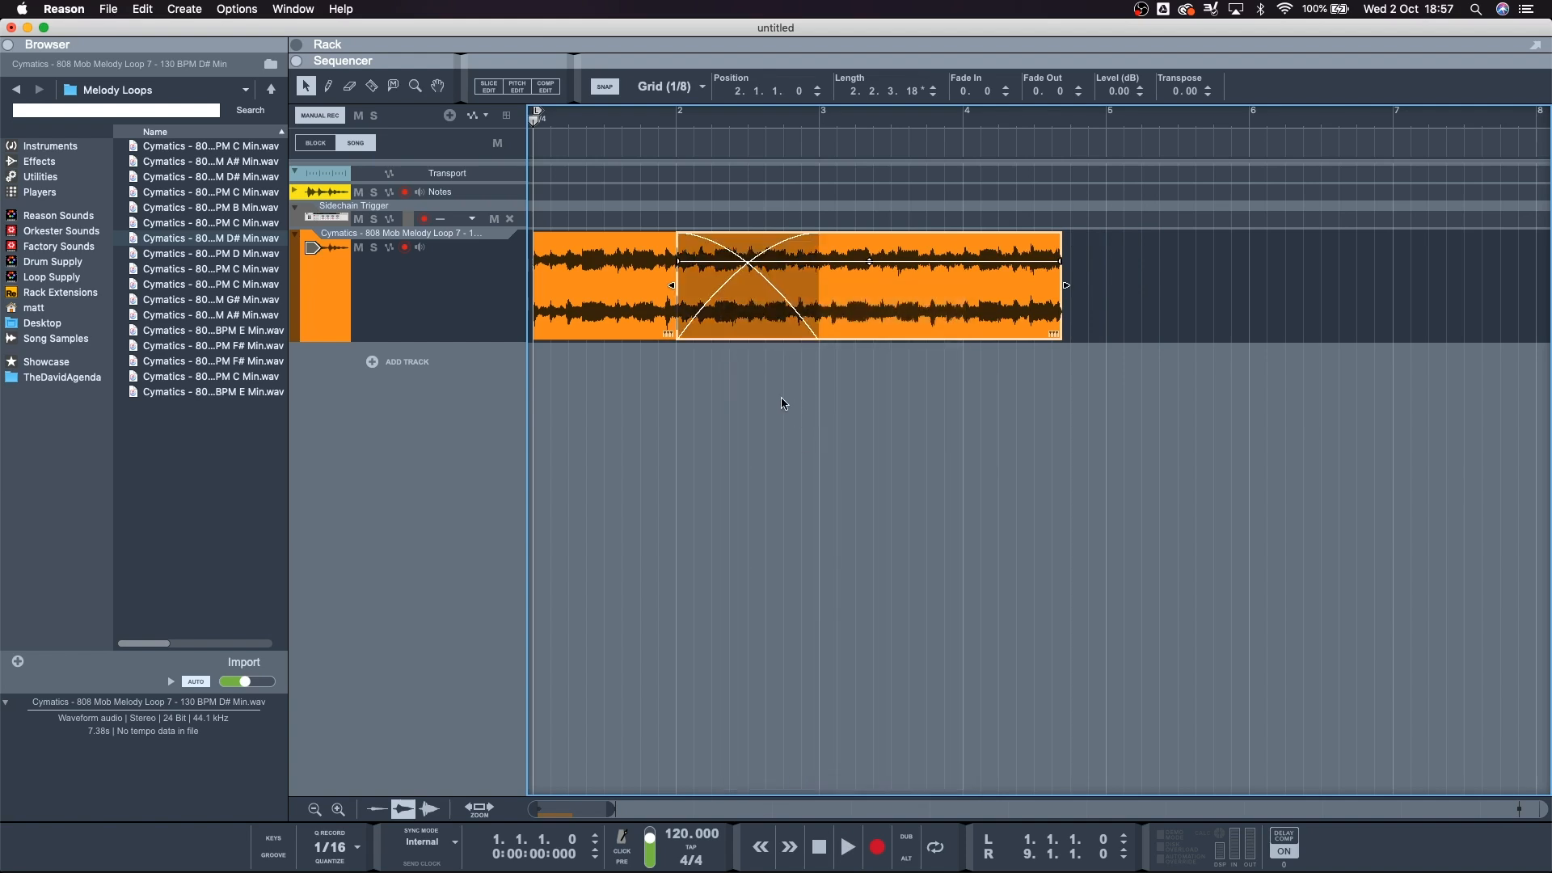
- Enlarge the melody loop track's height and examine the crossfade curves between the two clips
scroll(783, 398, "up", 2)
scroll(795, 390, "left", 2)
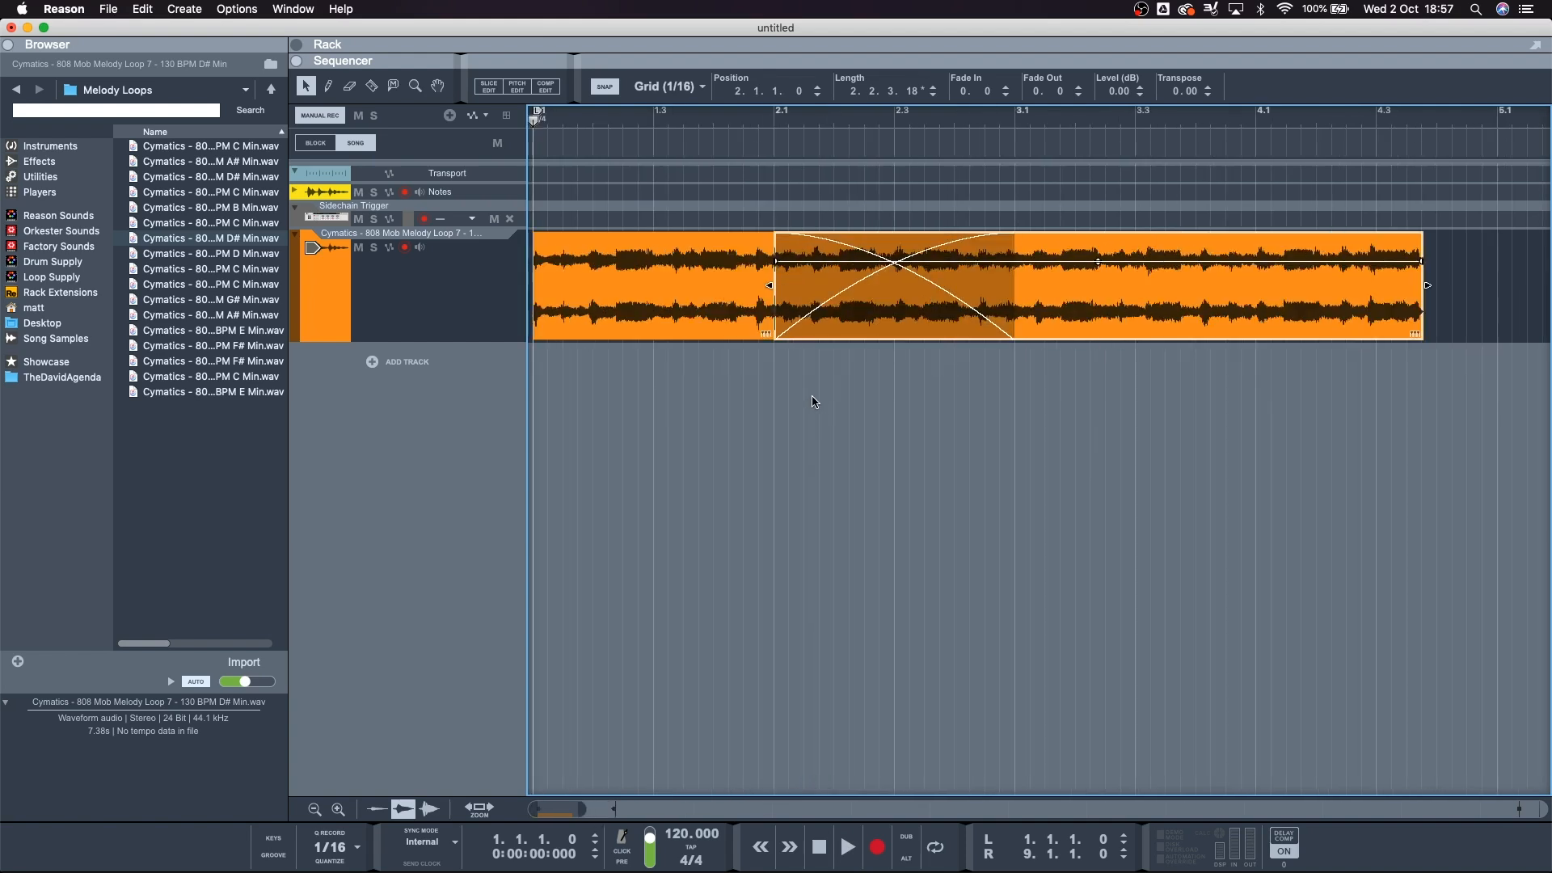
scroll(815, 400, "up", 3)
left_click_drag(485, 343, 473, 508)
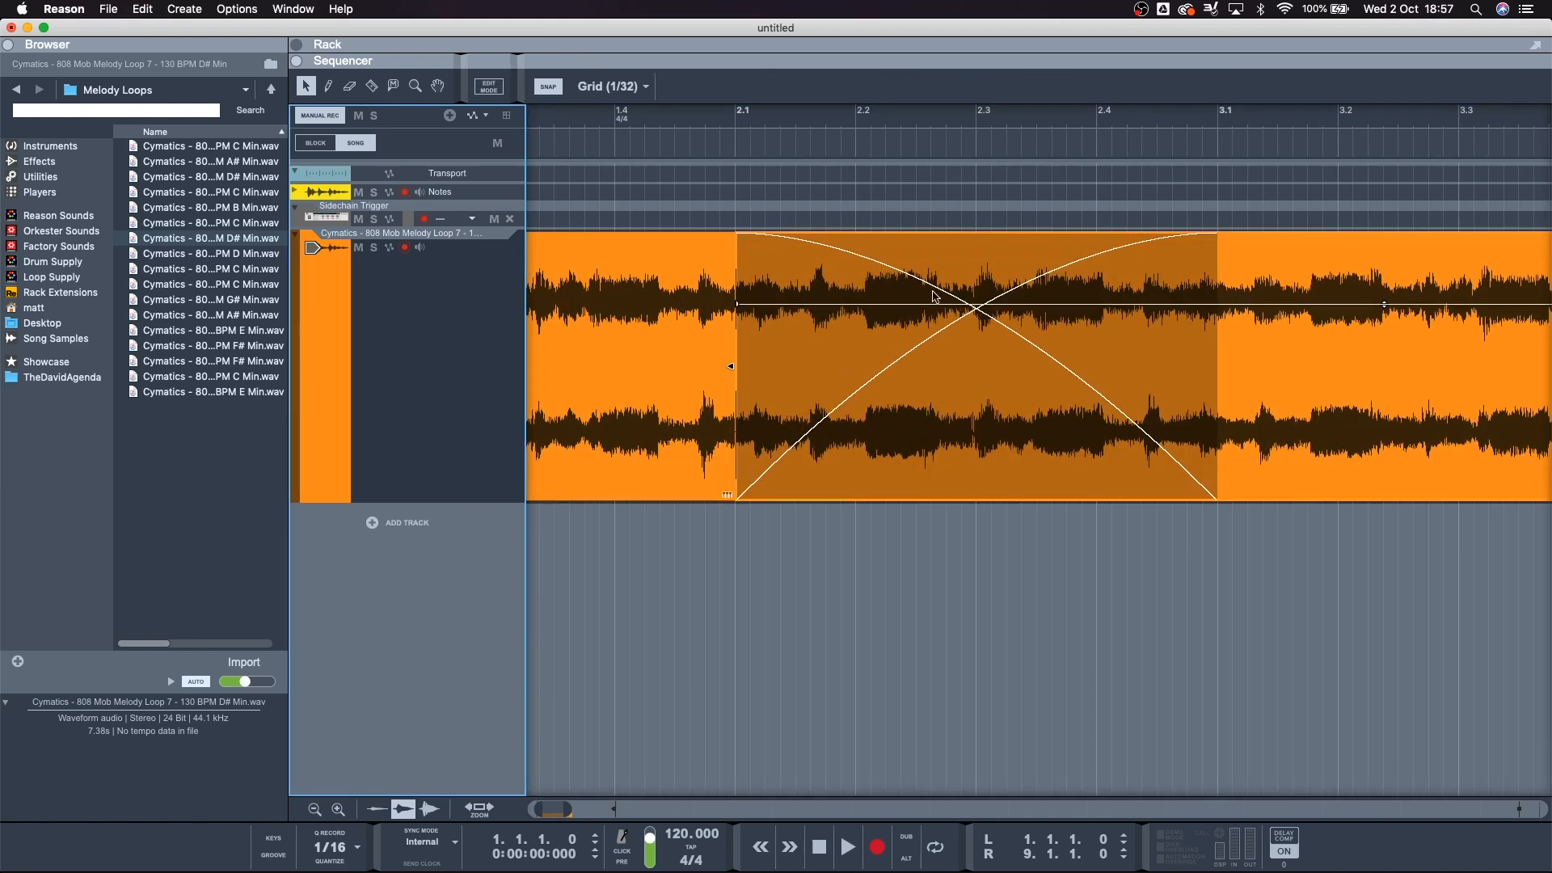
- Try different crossfade curves between the two melody loop clips by shifting their crossing point, undoing the accidental moves of the second clip
left_click_drag(977, 312, 1196, 311)
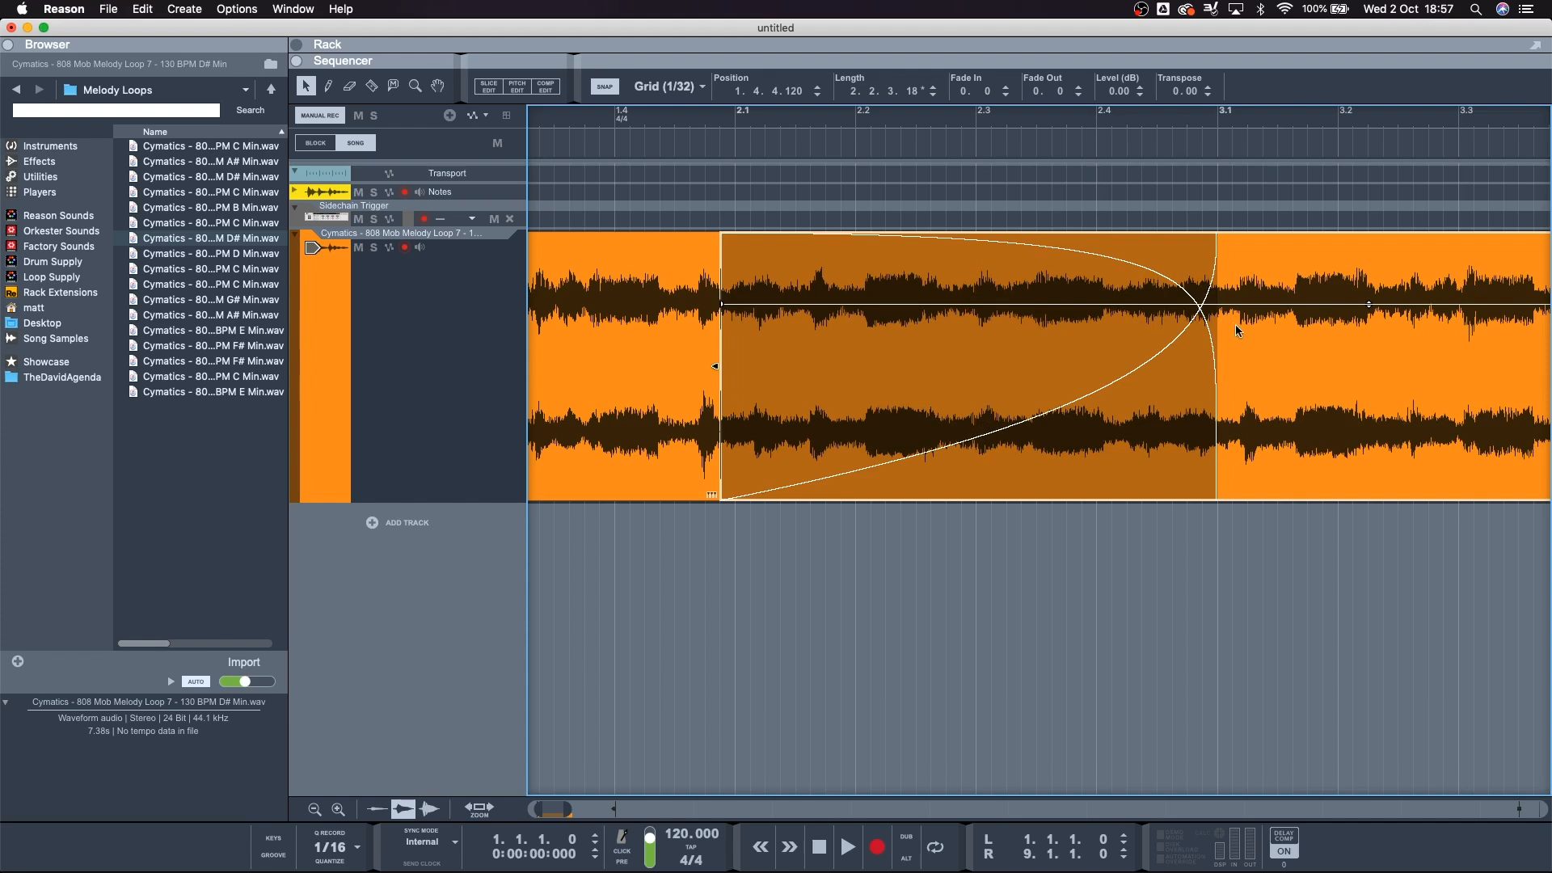
key("super+z")
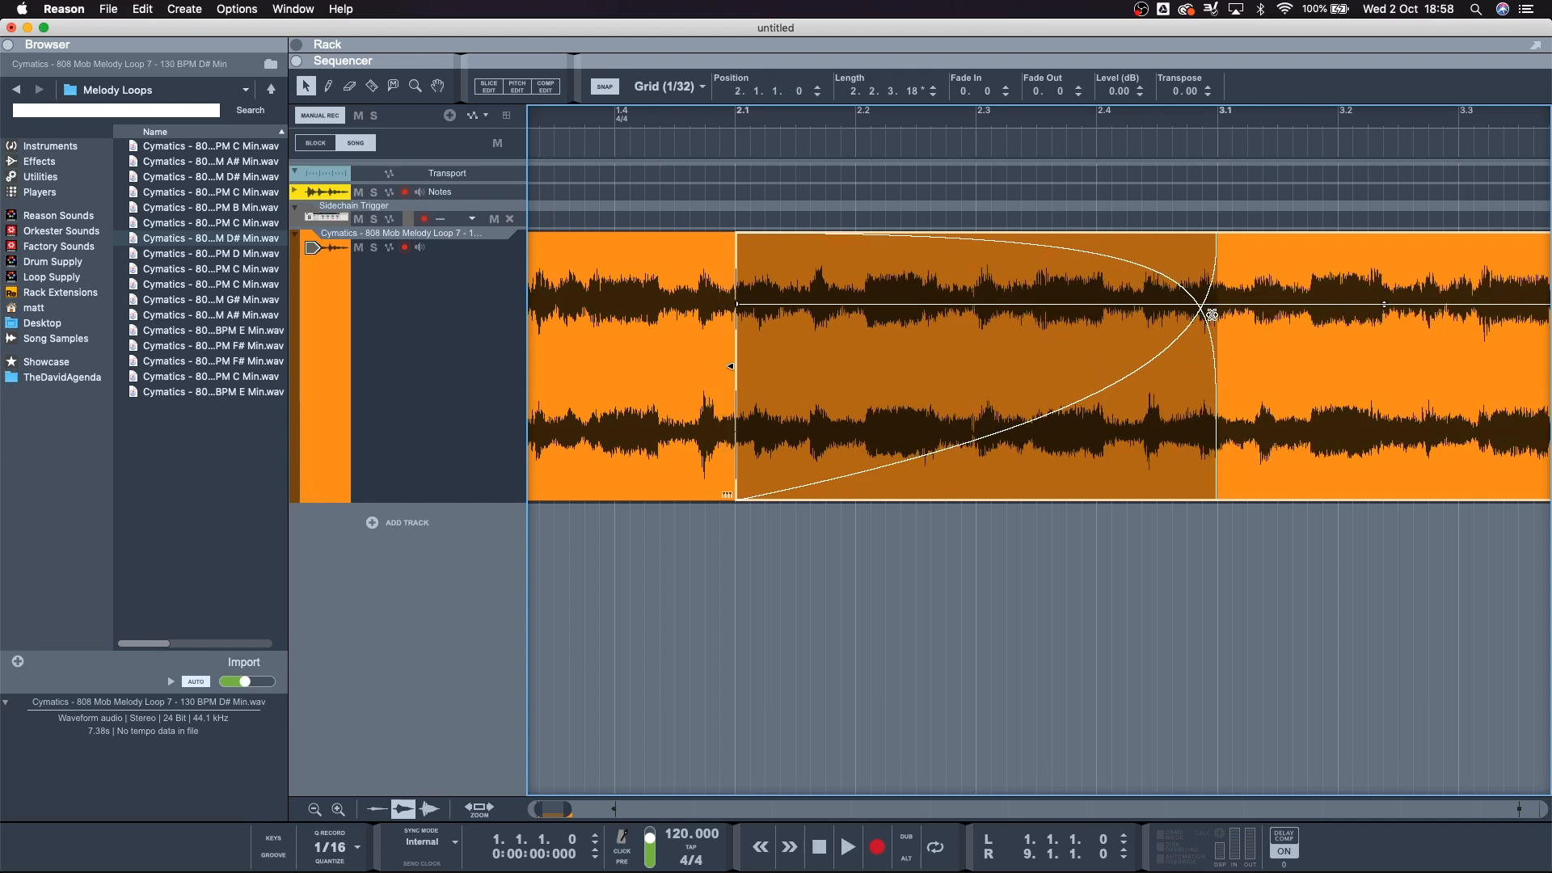
left_click_drag(1212, 315, 1109, 335)
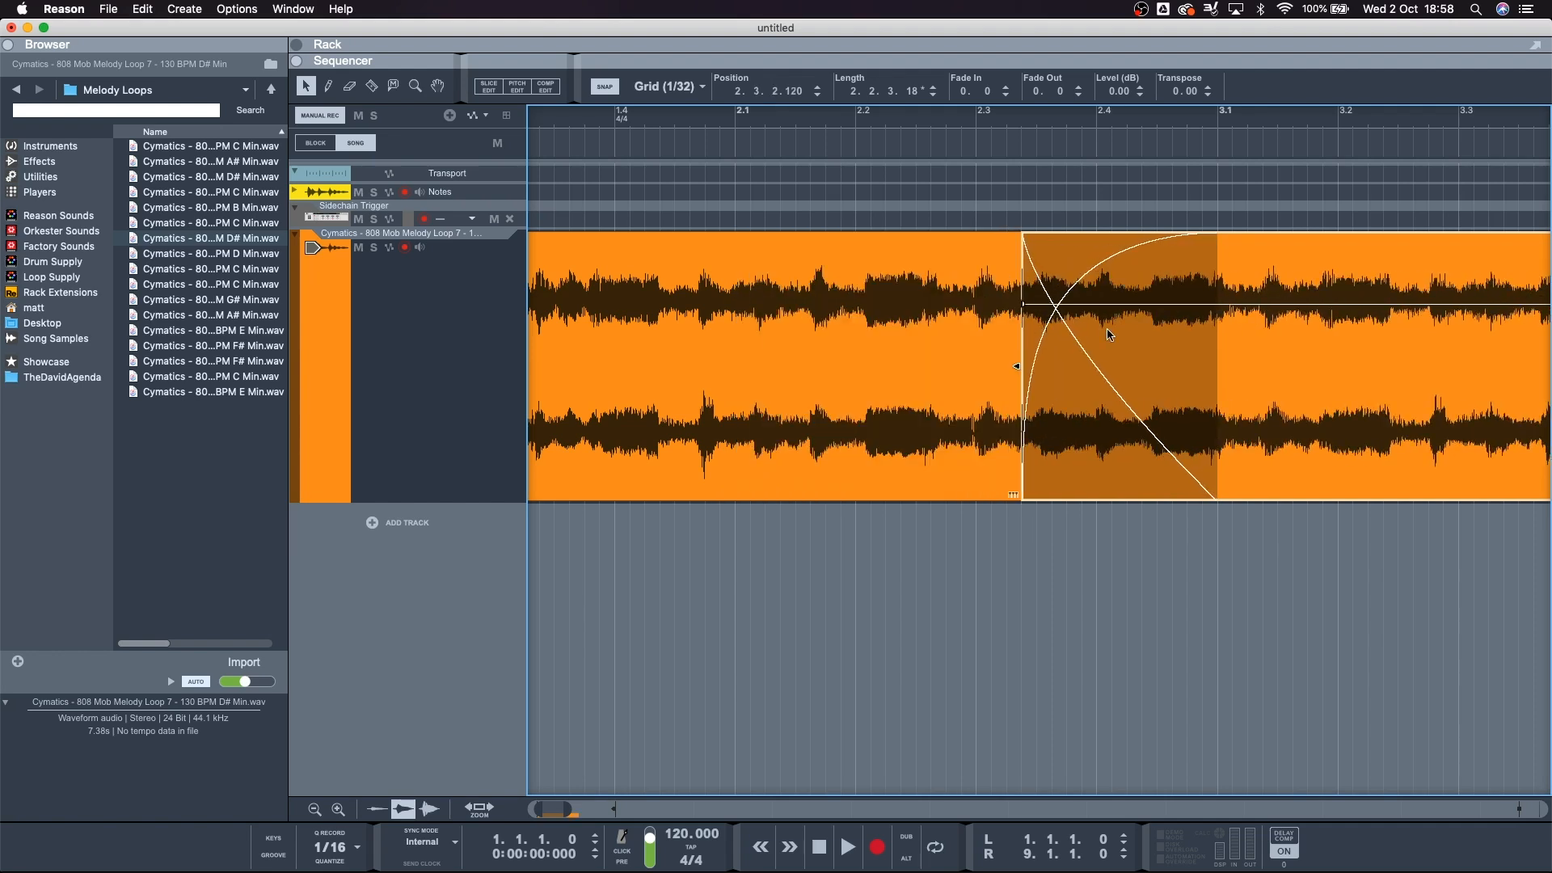
key("super+z")
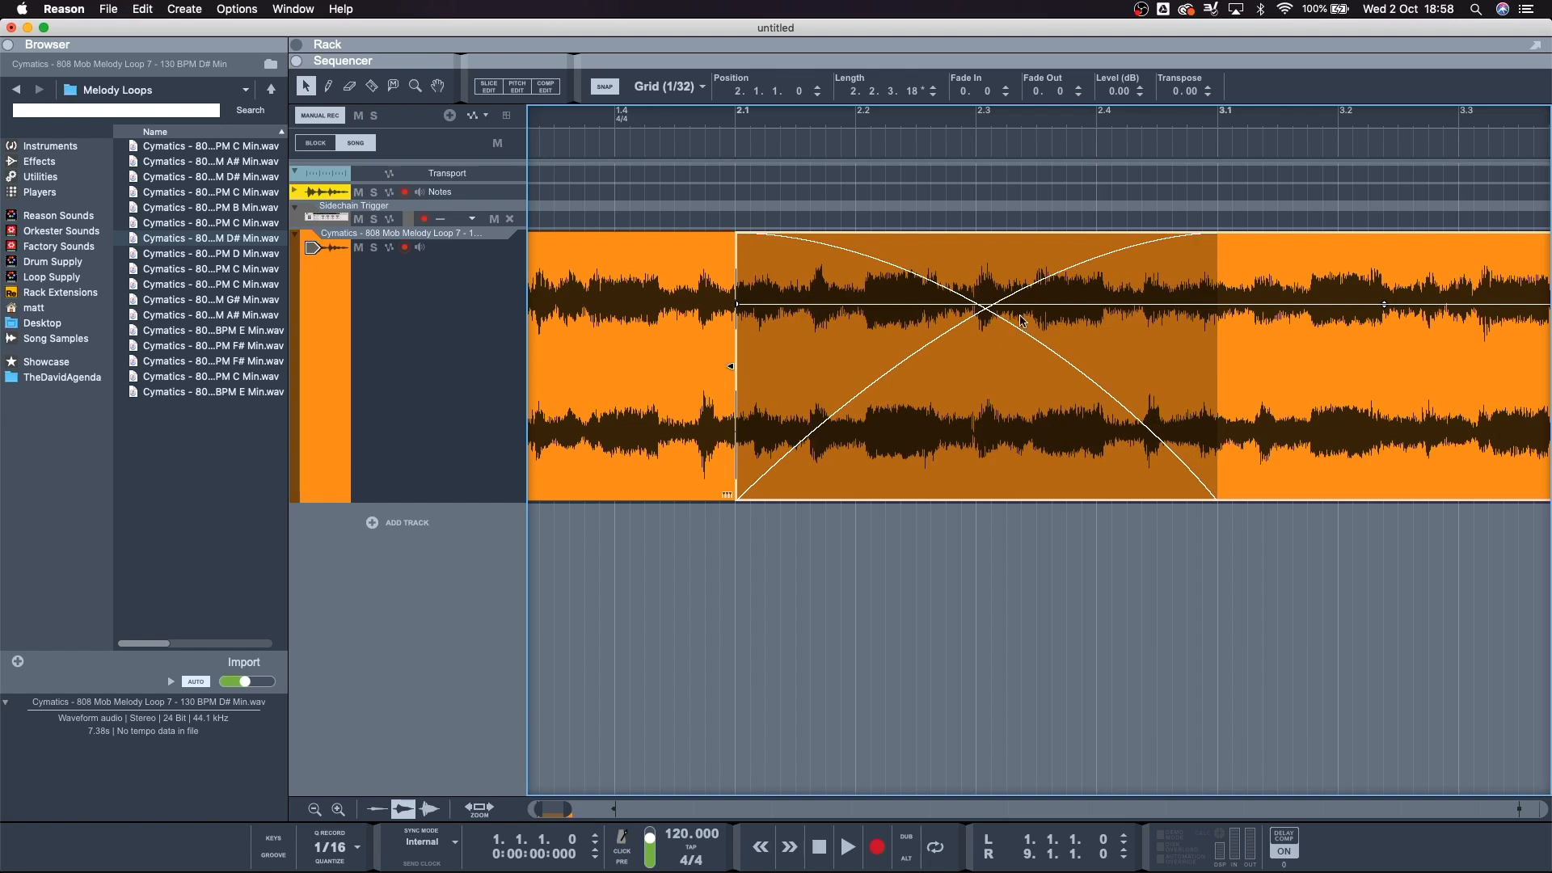
left_click_drag(984, 309, 957, 338)
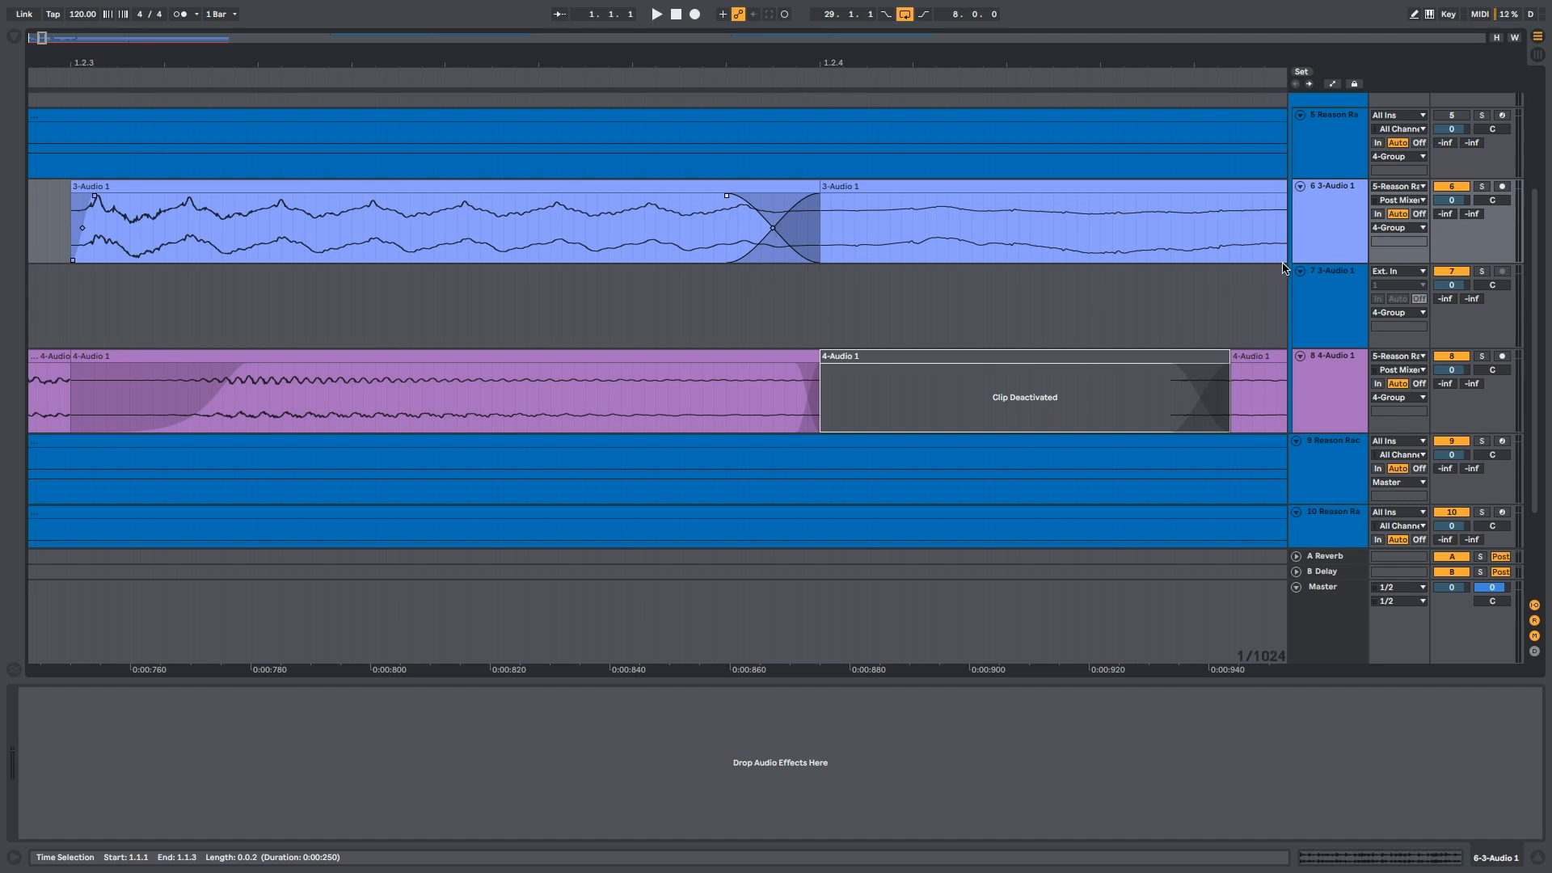
- Switch to Ableton Live, increase the height of audio track 6, and shift the crossfade curve between its clips at 1.2.4 slightly later
left_click_drag(1306, 264, 1307, 318)
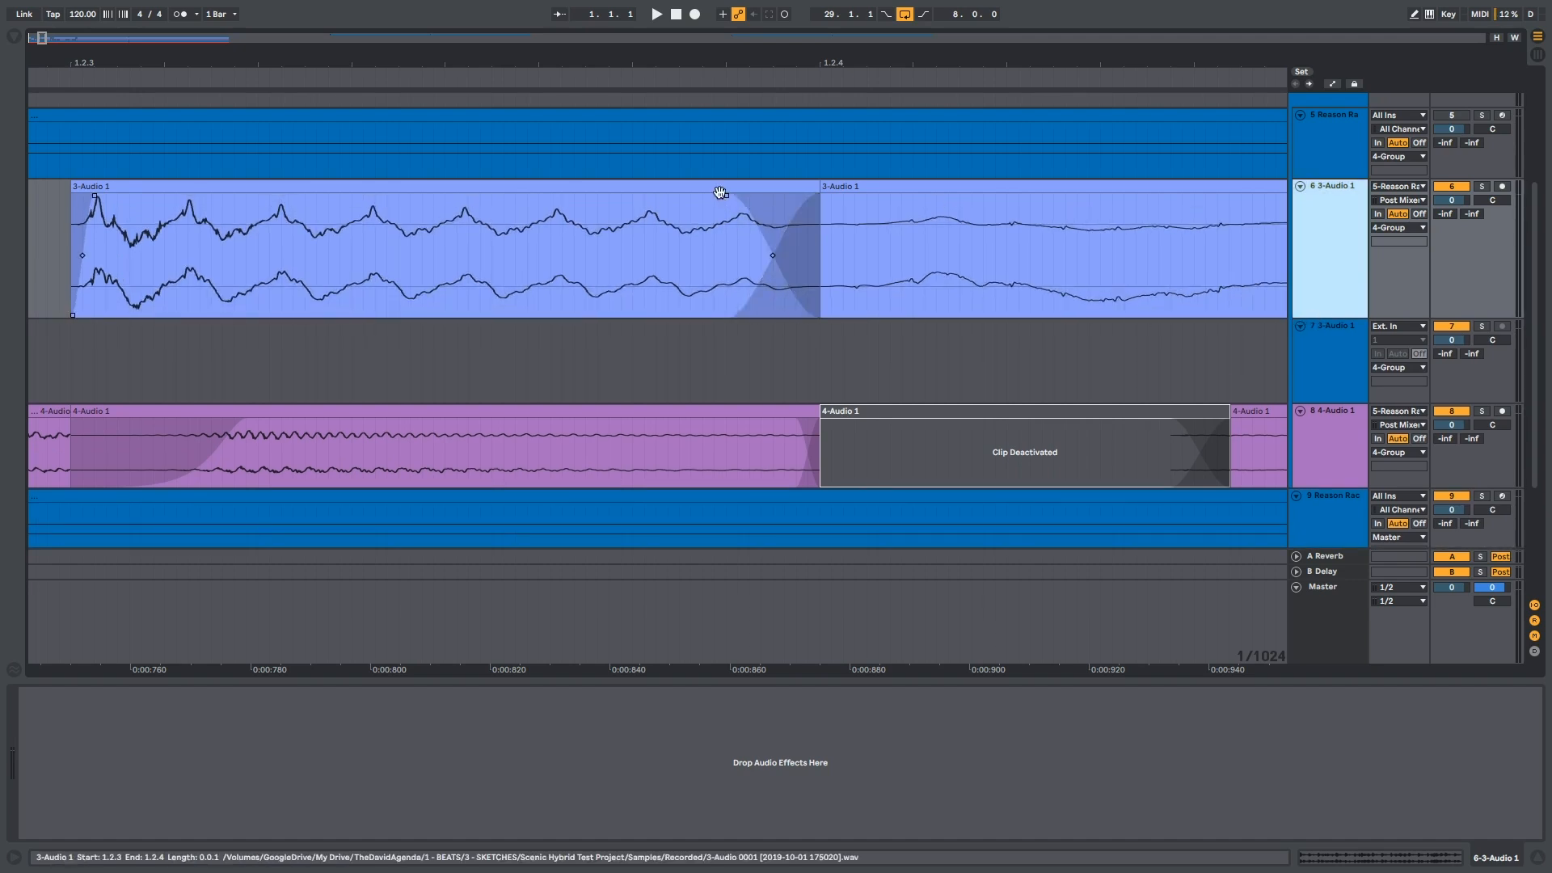
mouse_move(773, 255)
left_mouse_down()
mouse_move(773, 222)
mouse_move(726, 246)
mouse_move(796, 261)
mouse_move(739, 265)
mouse_move(818, 297)
mouse_move(782, 196)
mouse_move(730, 243)
mouse_move(713, 299)
mouse_move(768, 242)
mouse_move(783, 257)
left_mouse_up()
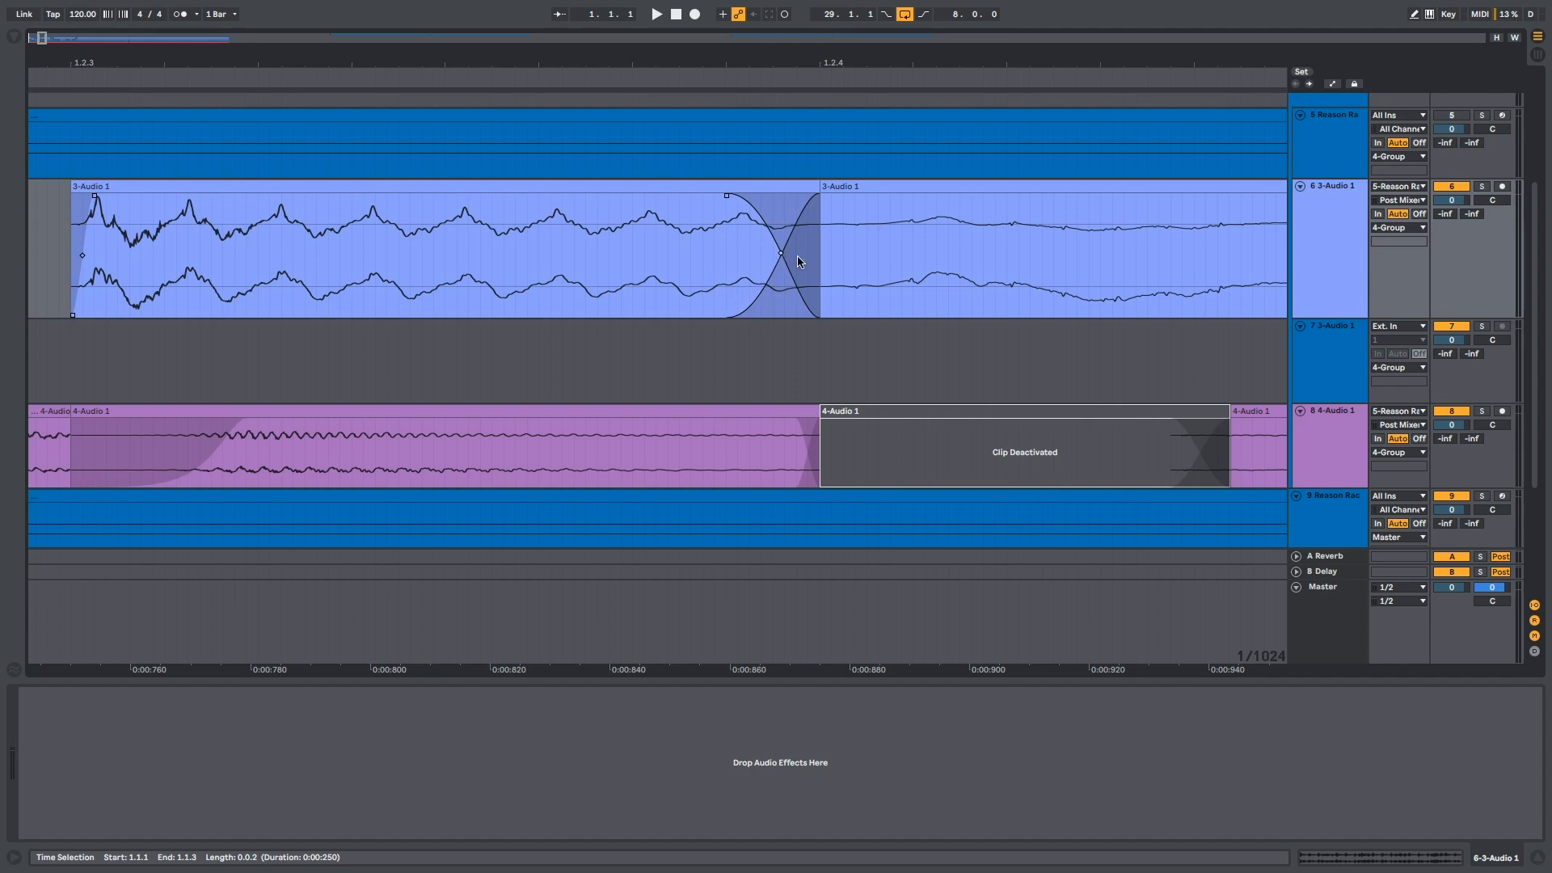
- Adjust the crossfade on track 8 where the deactivated 4-Audio 1 clip meets the active one at 1.3.3
scroll(710, 338, "right", 15)
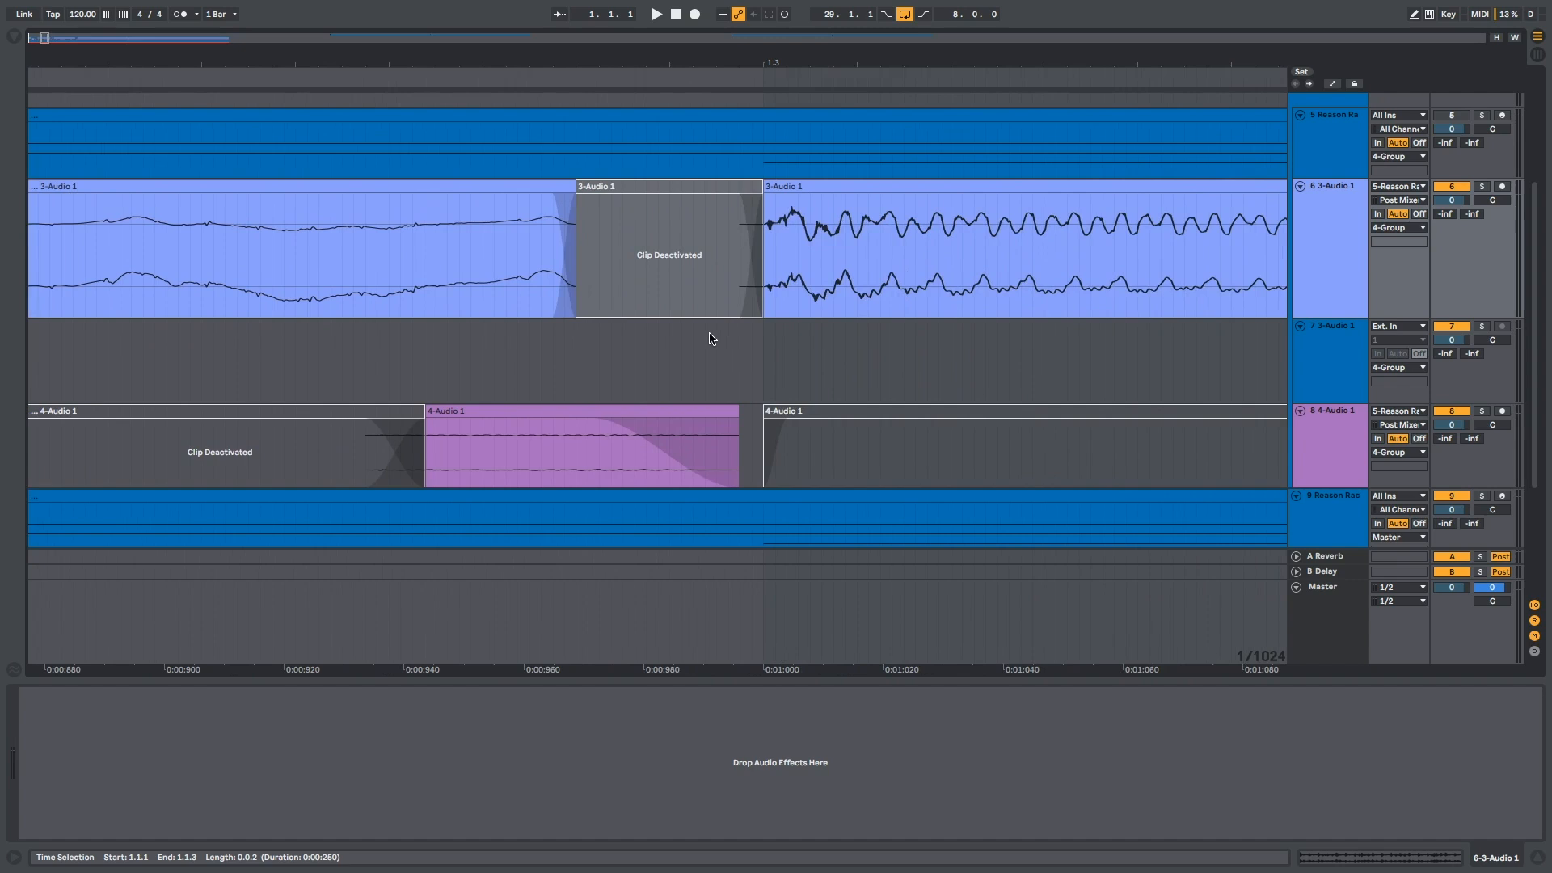
scroll(710, 338, "right", 3)
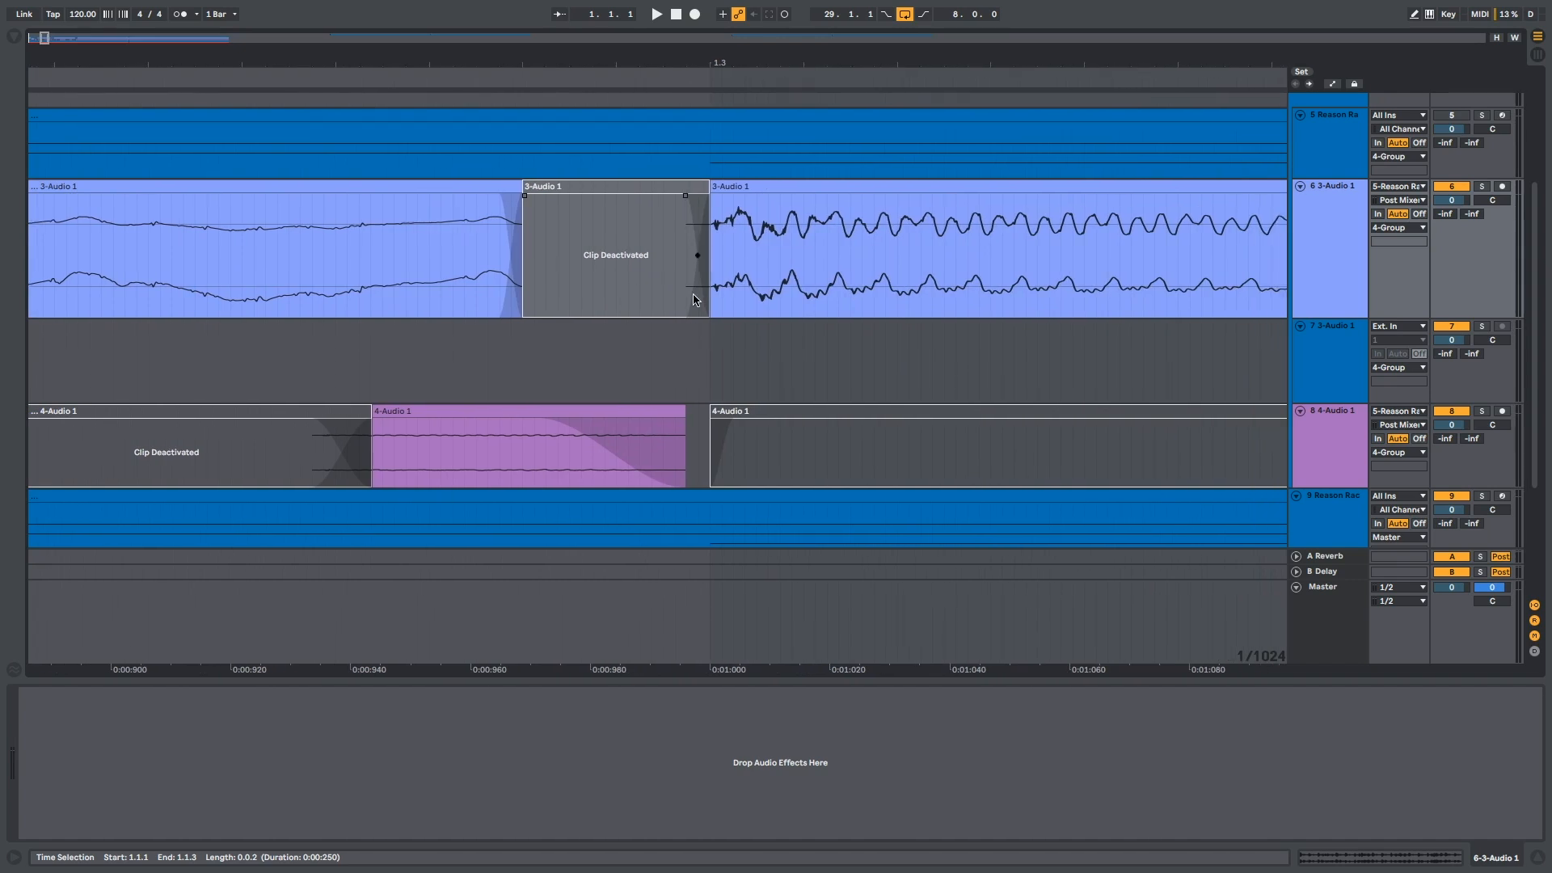
scroll(691, 297, "right", 20)
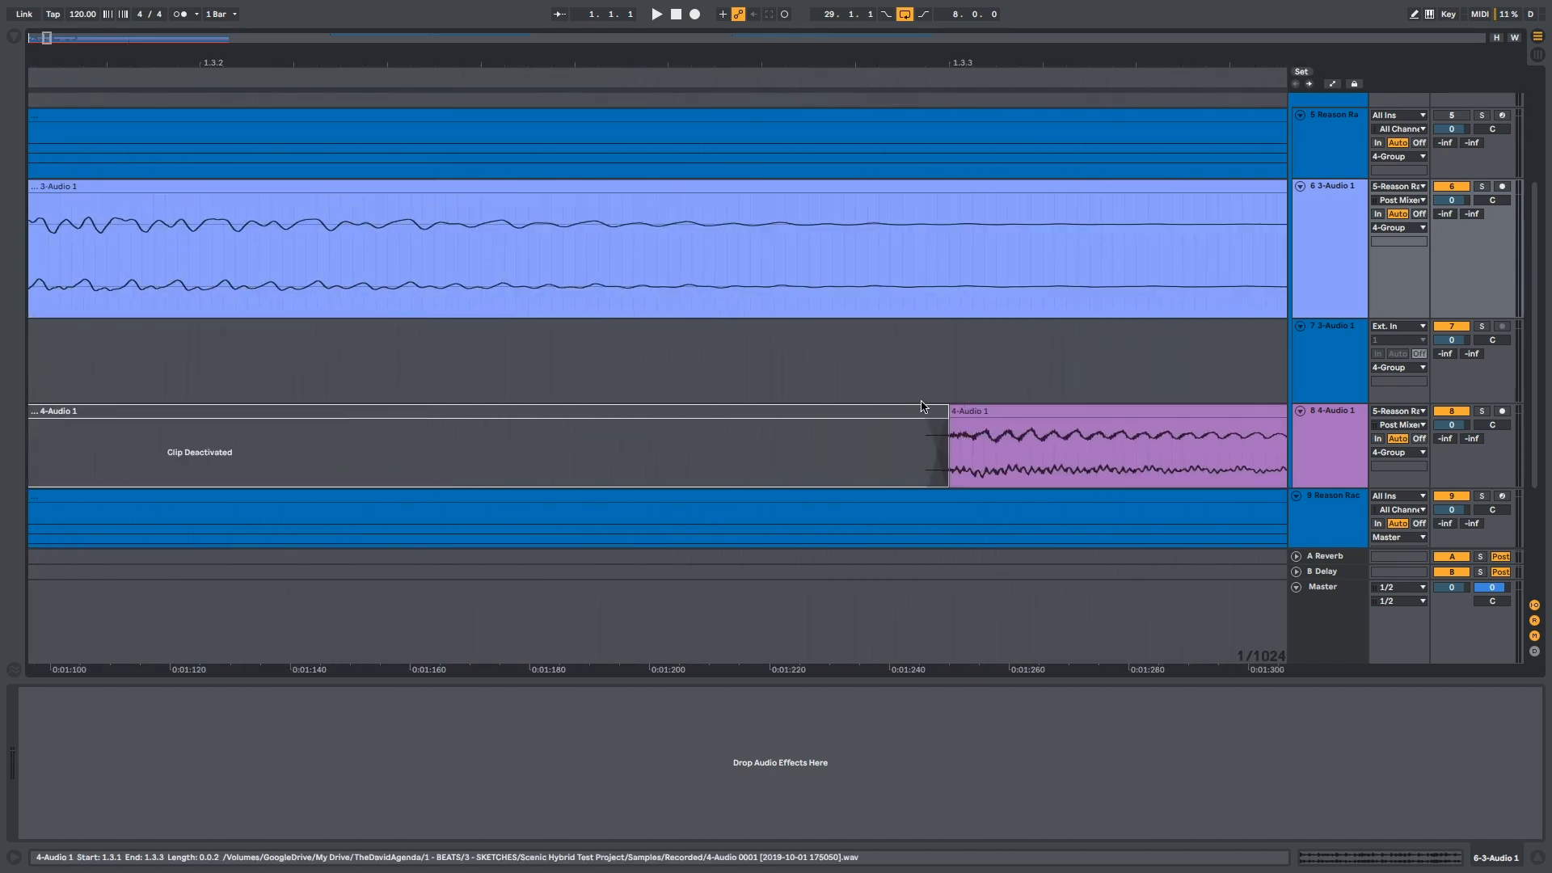
left_click_drag(951, 420, 872, 462)
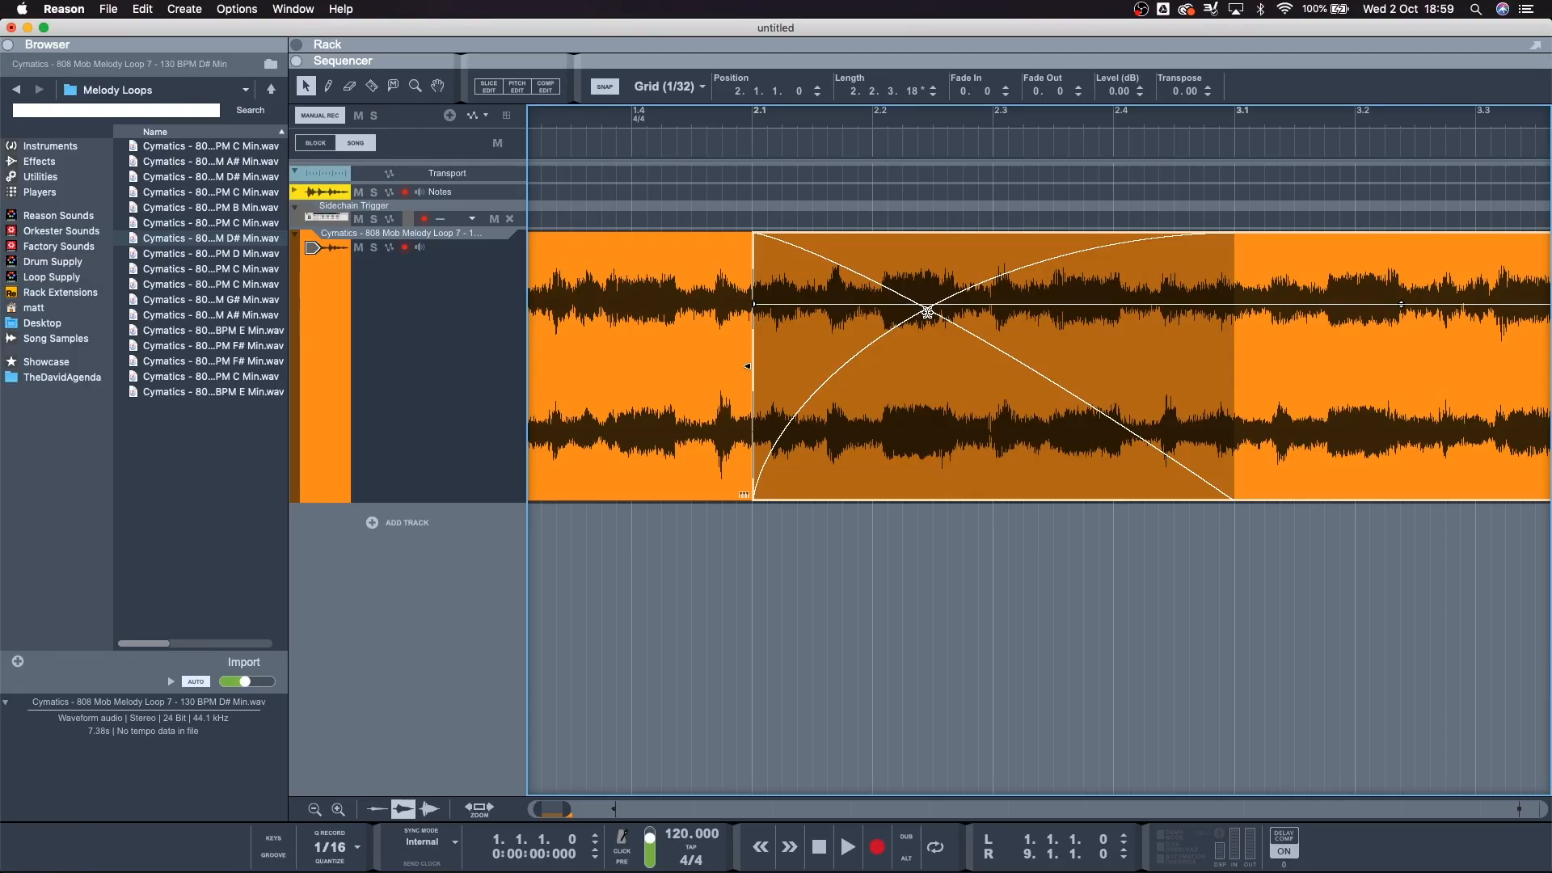
- Switch back to Reason, shift the melody loop crossfade's crossing point later, and give the second clip a fade-out of 7.127
left_click_drag(928, 312, 1061, 318)
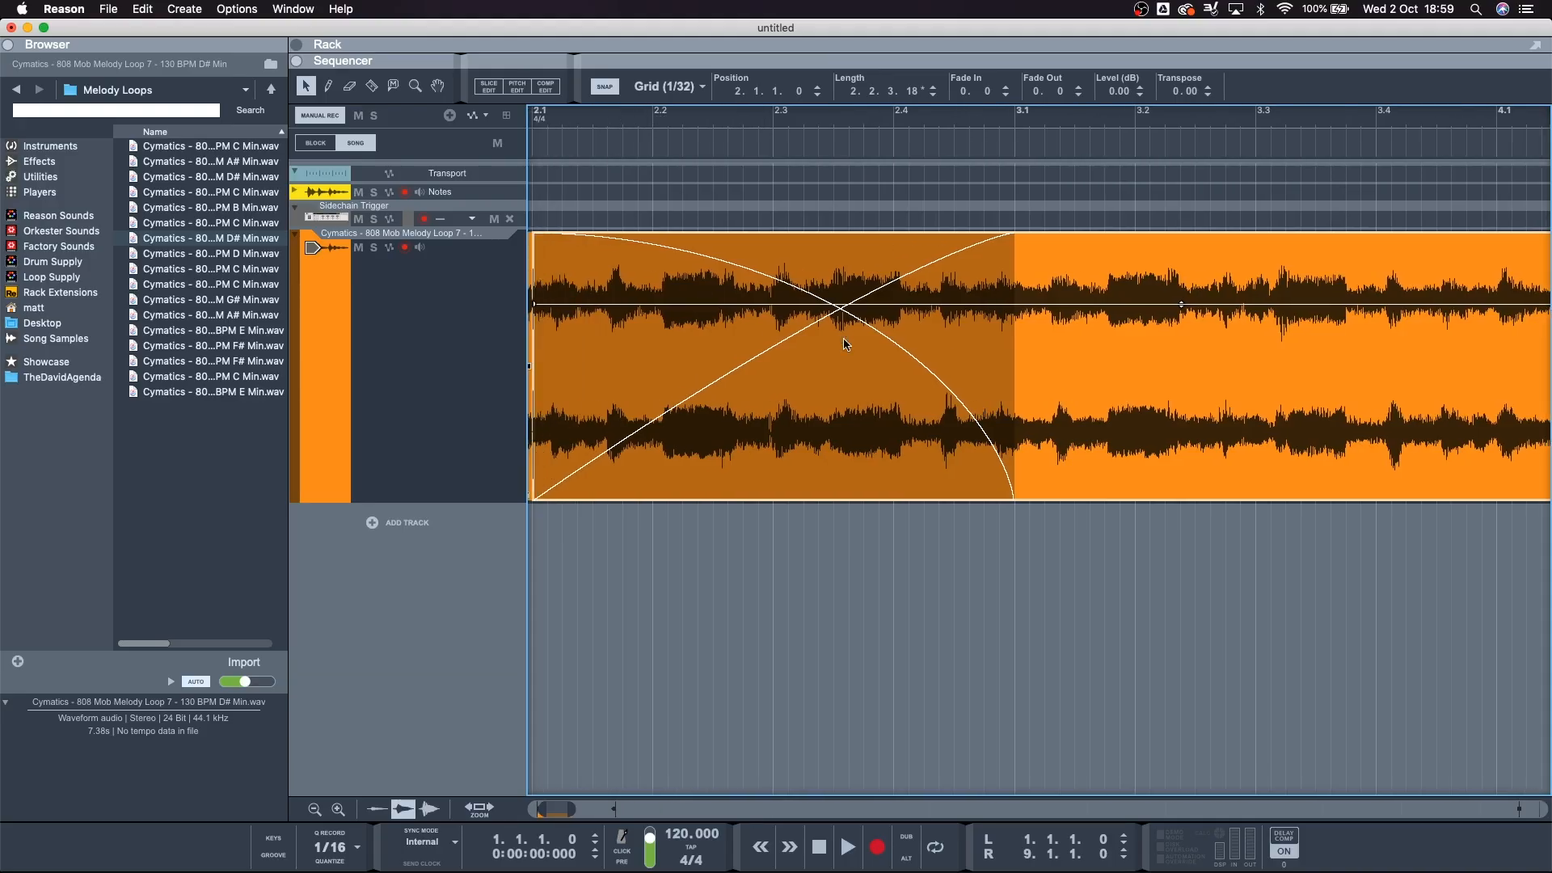
scroll(839, 533, "down", 5)
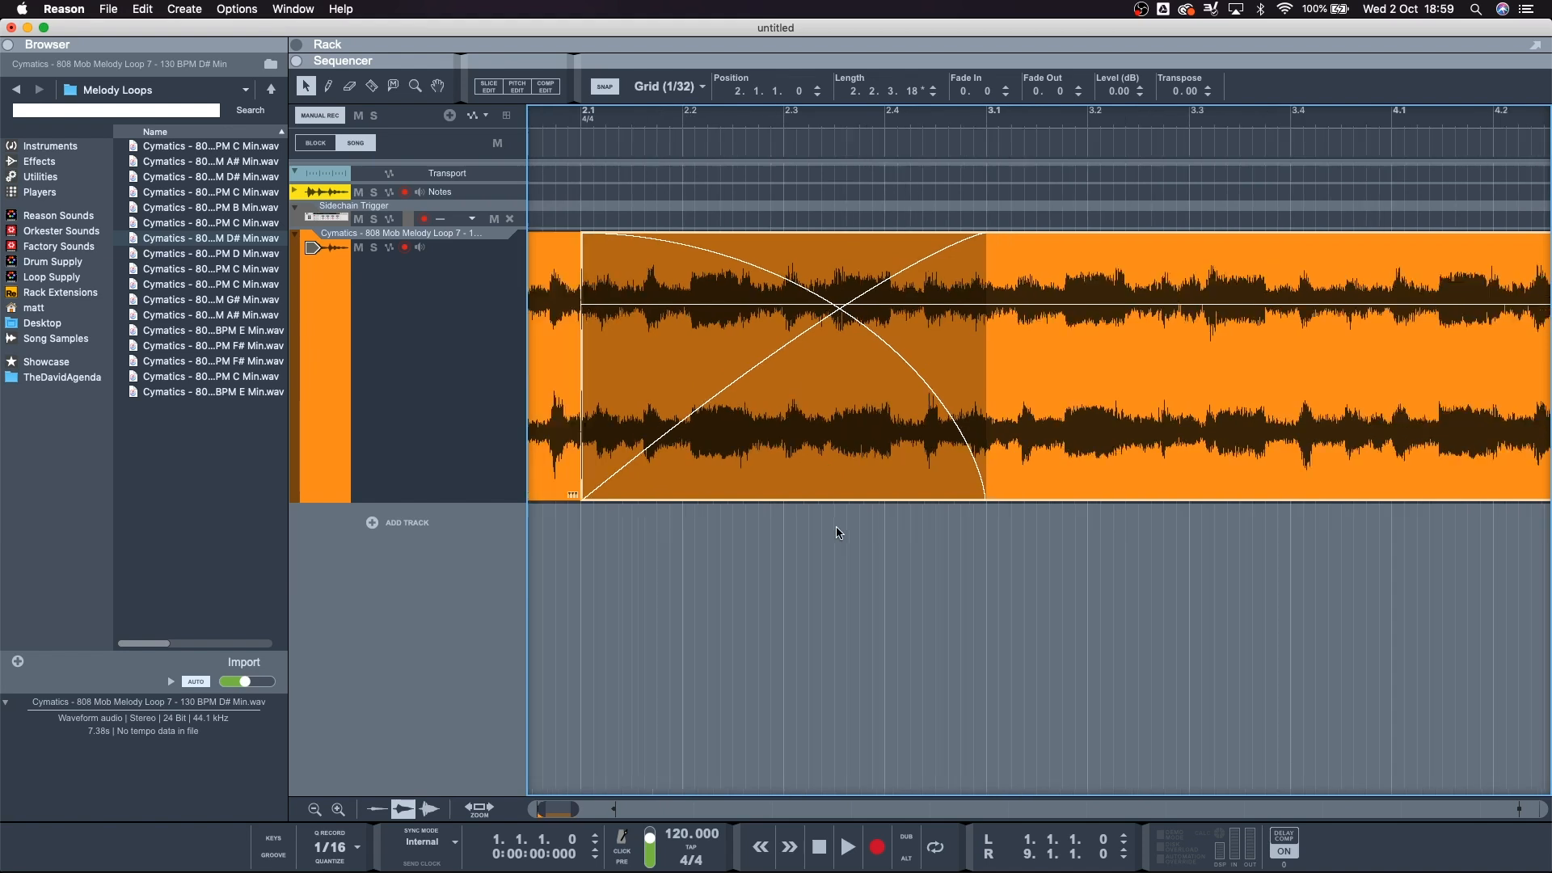
left_click(782, 614)
left_click(1198, 313)
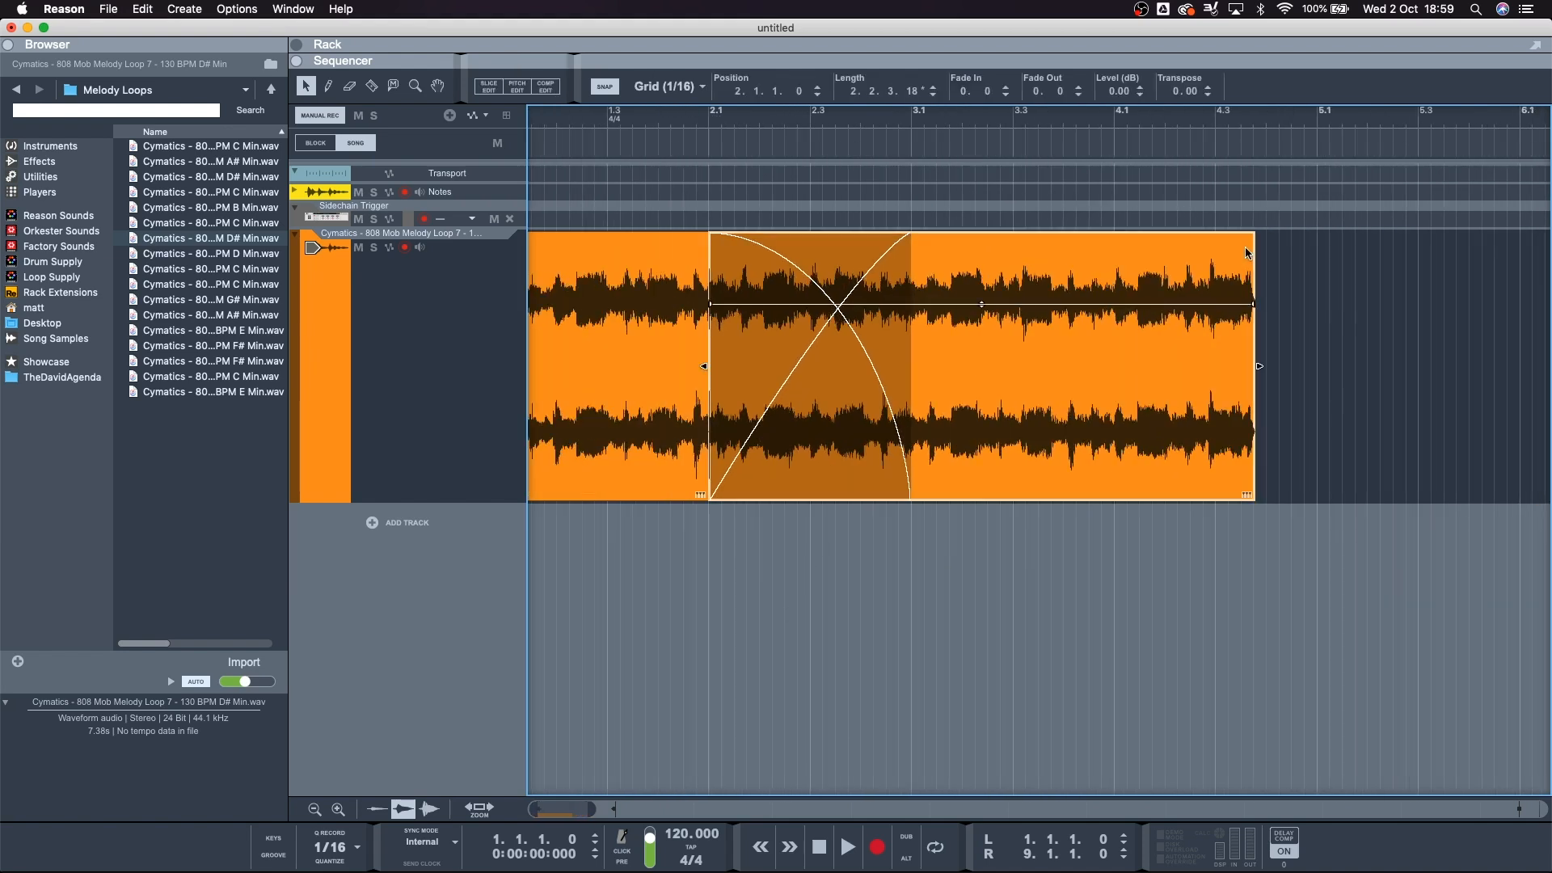
left_click_drag(1253, 304, 1102, 305)
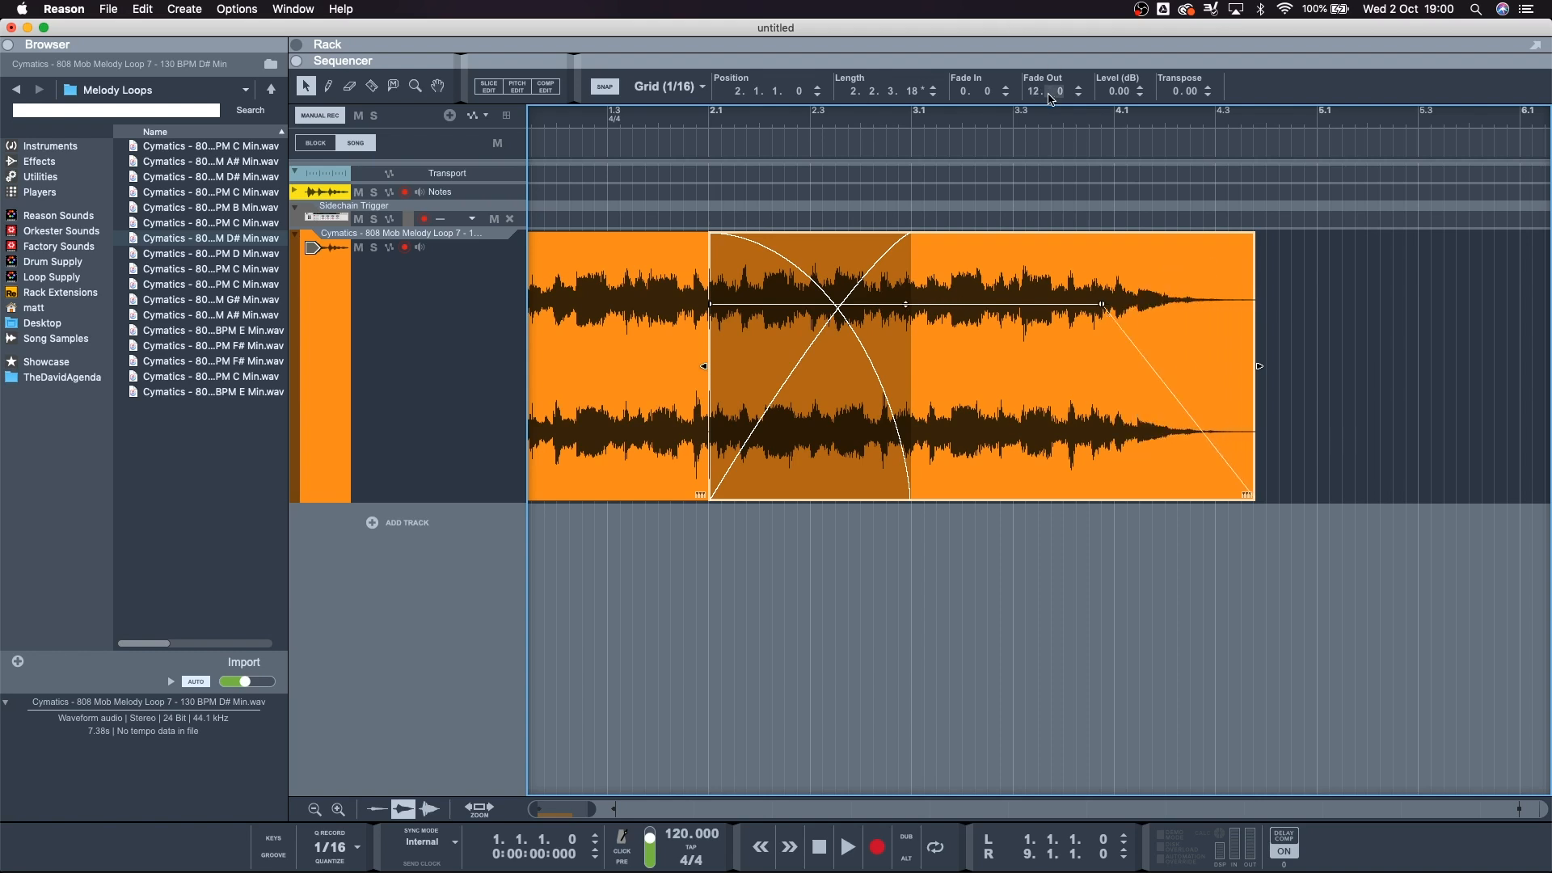
left_click_drag(1034, 84, 1024, 219)
left_click_drag(1191, 305, 1160, 312)
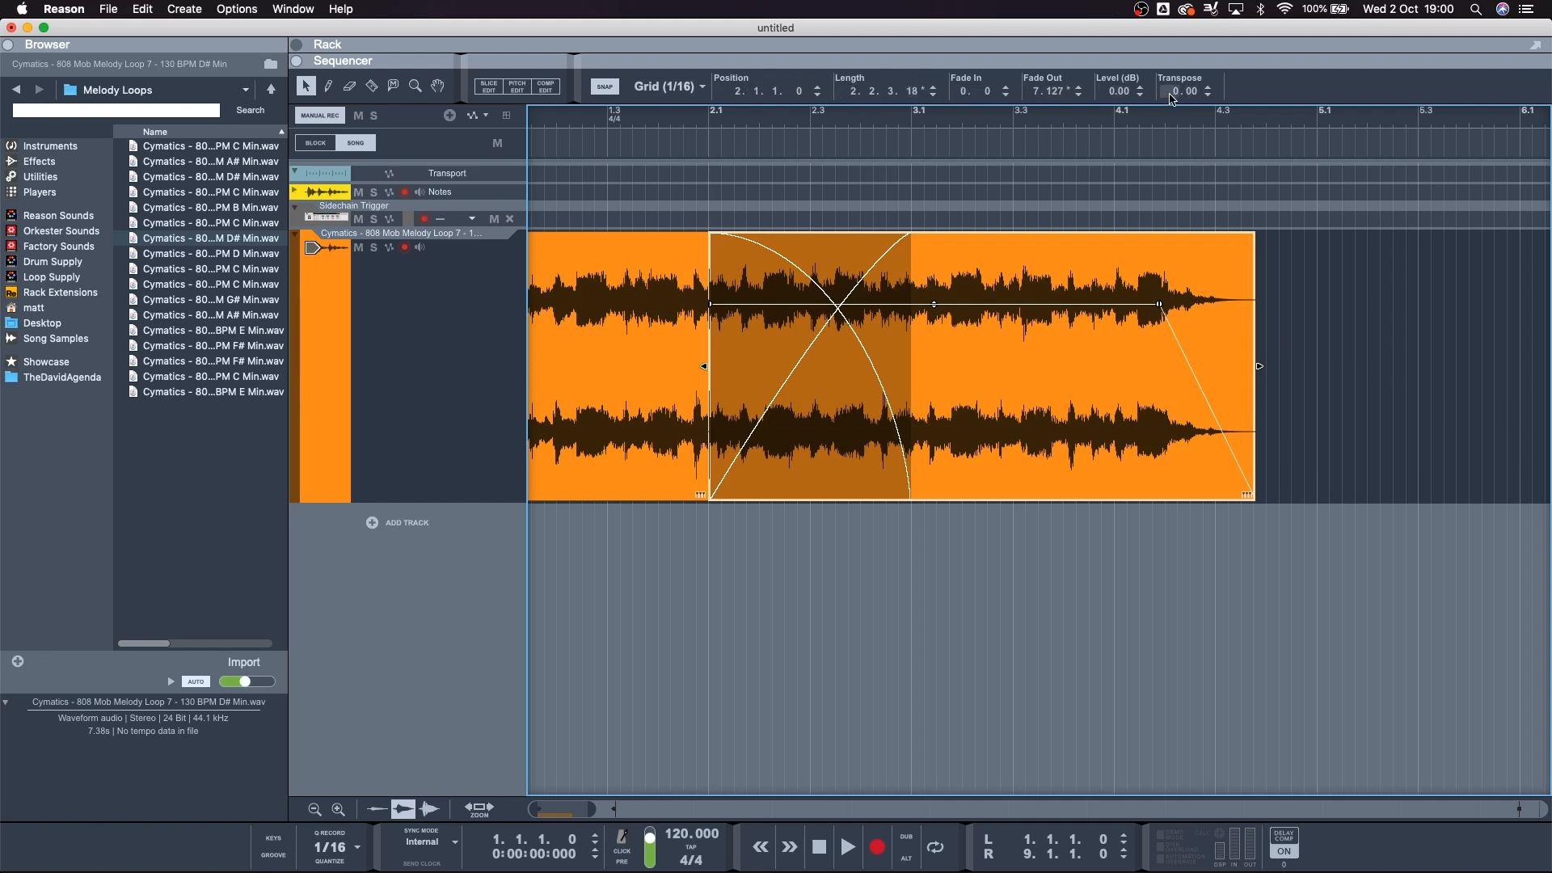
- Set the second melody loop clip's transpose to 8 and raise its level to 0.53 dB
left_click_drag(1172, 92, 1135, 591)
left_click(1173, 91)
type("8")
key("Return")
mouse_move(934, 304)
left_mouse_down()
mouse_move(935, 363)
mouse_move(934, 310)
left_mouse_up()
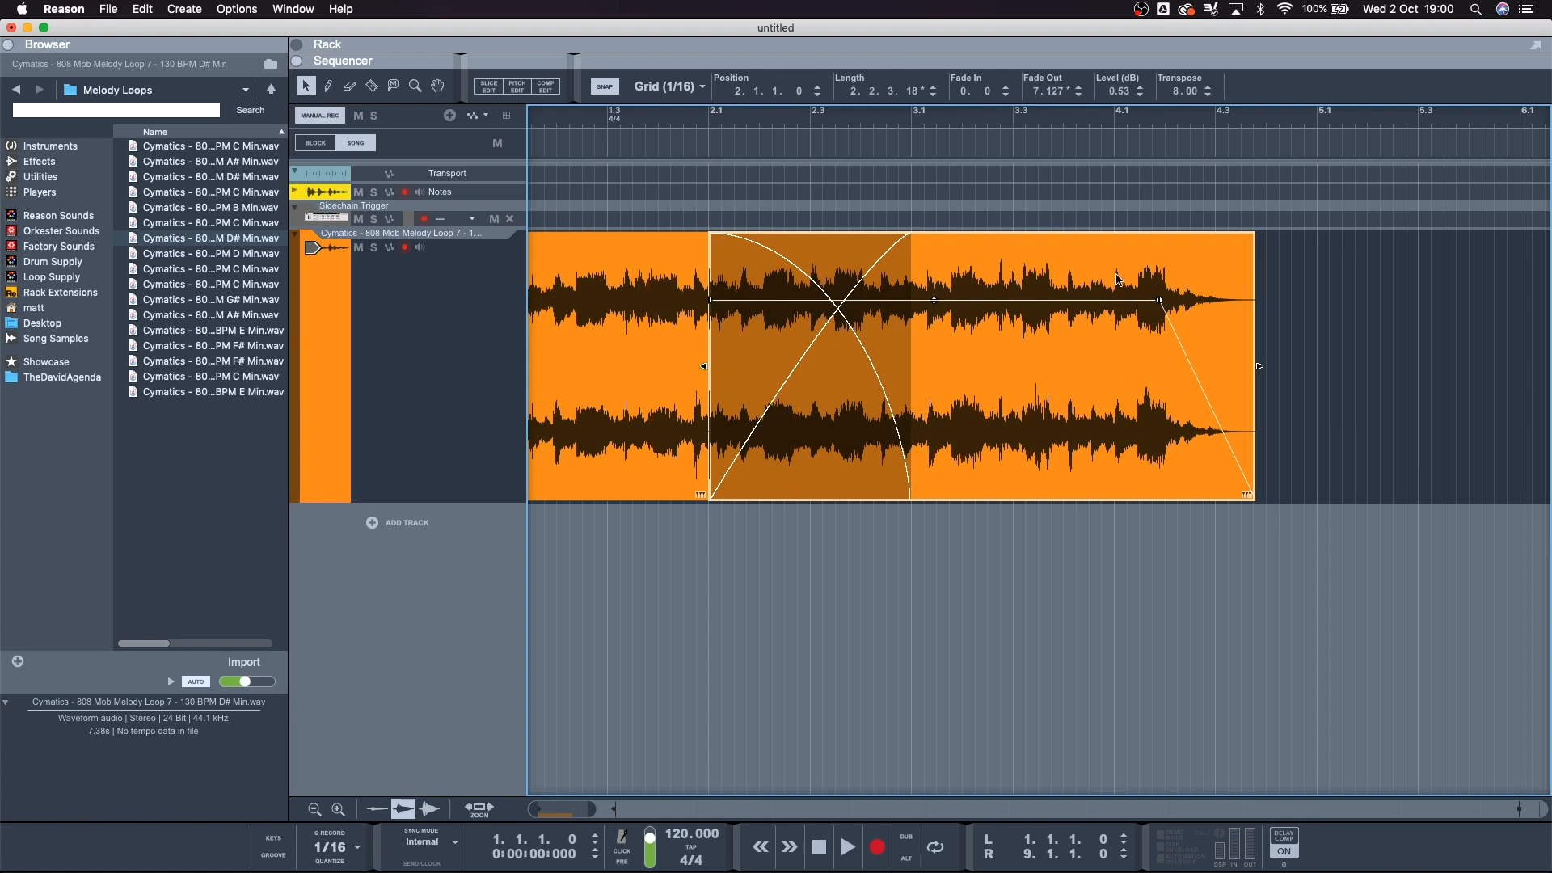
- Review the second melody loop clip's editing commands, try normalizing the clip, and undo the change
right_click(1054, 375)
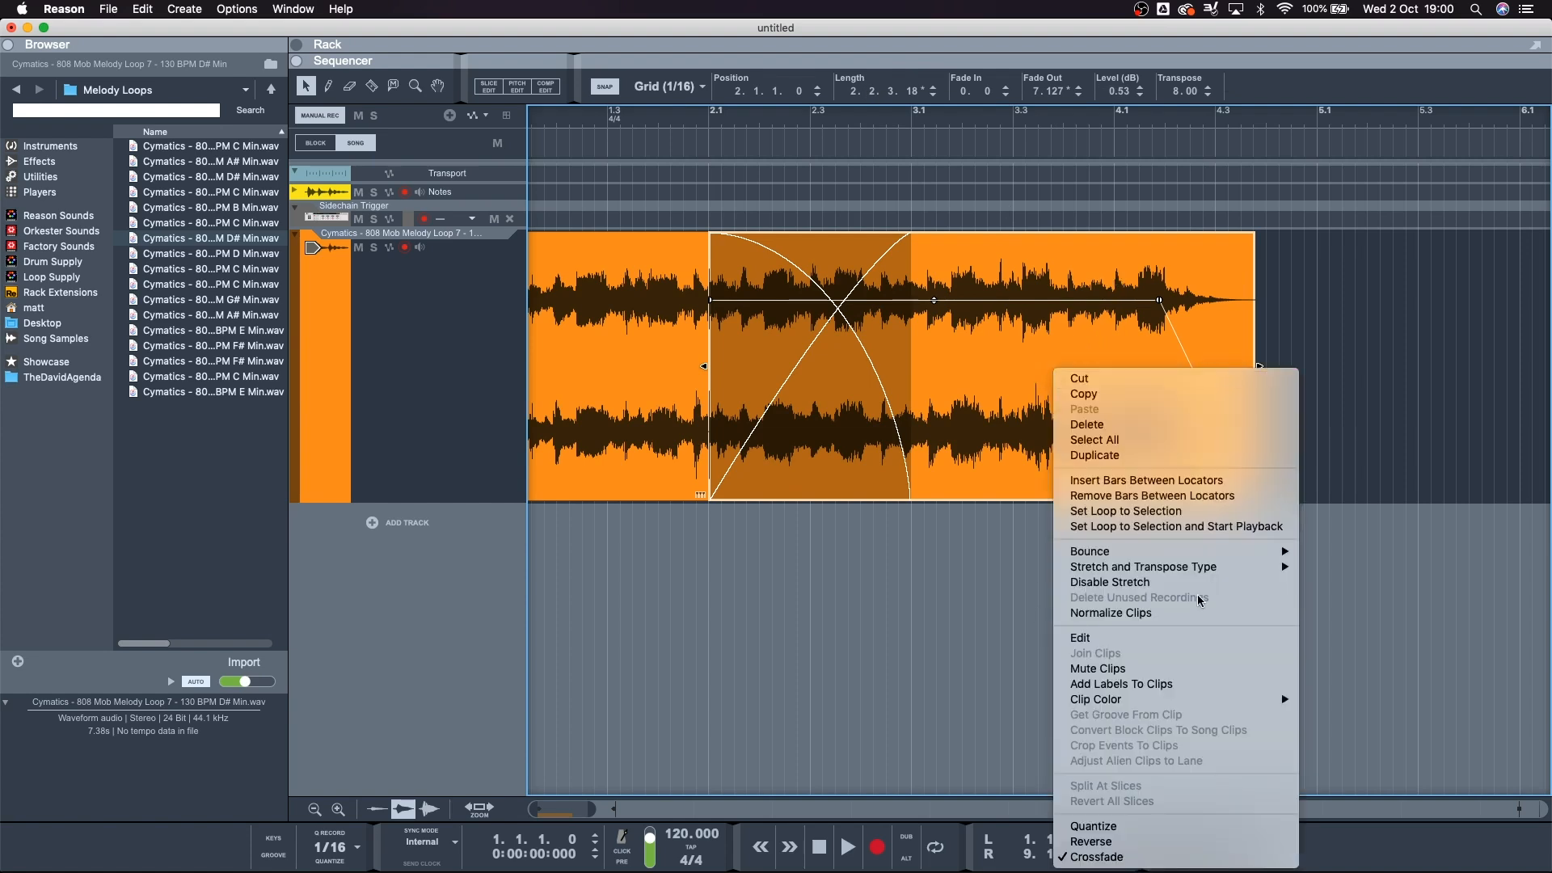
left_click(1018, 591)
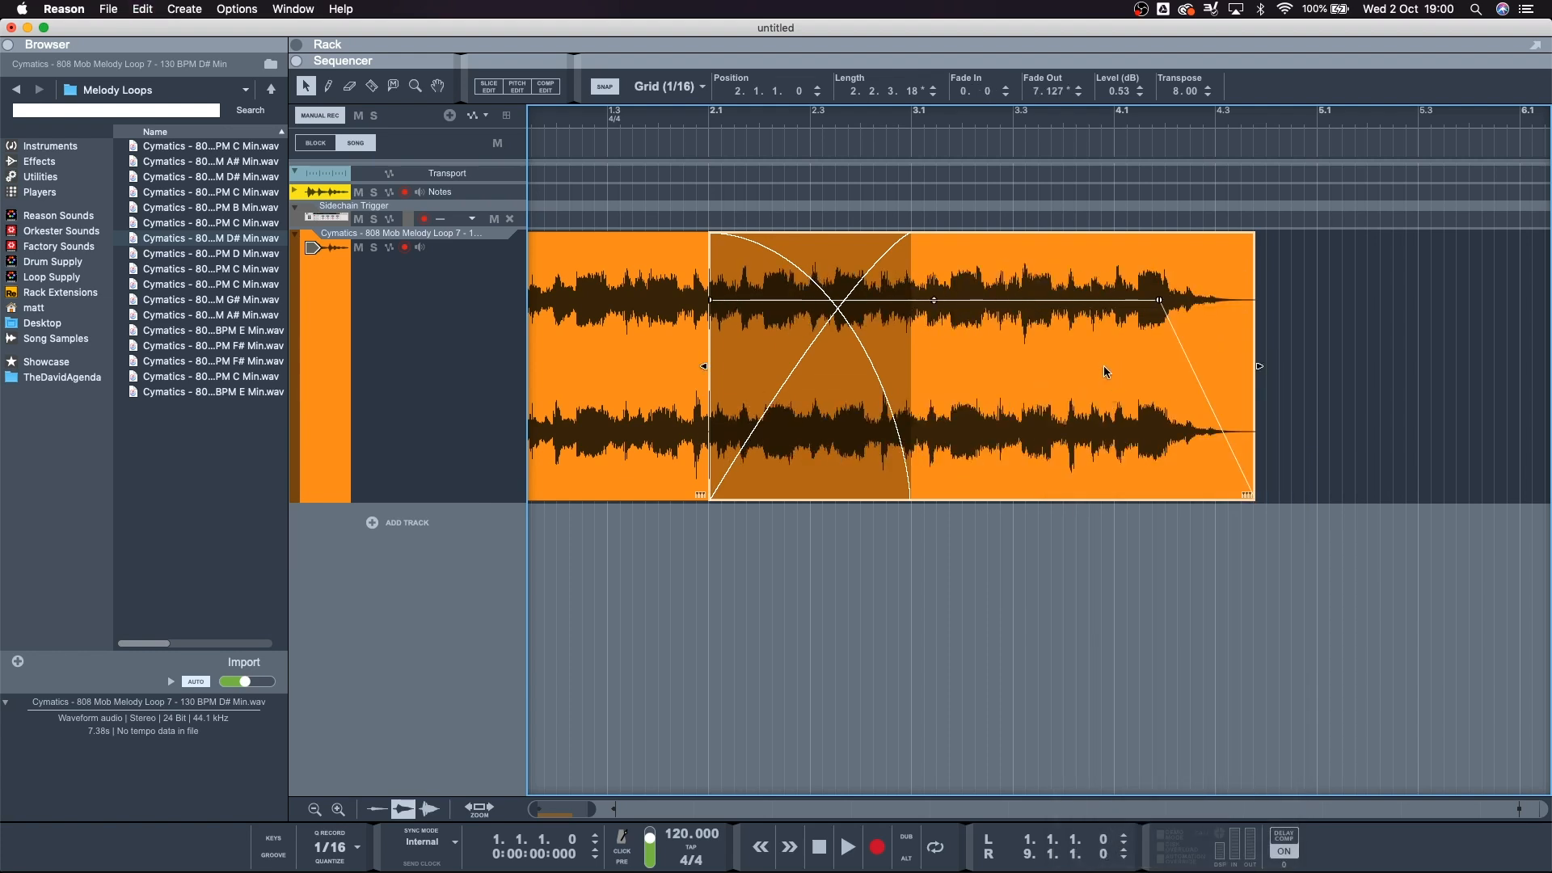
key("super+z")
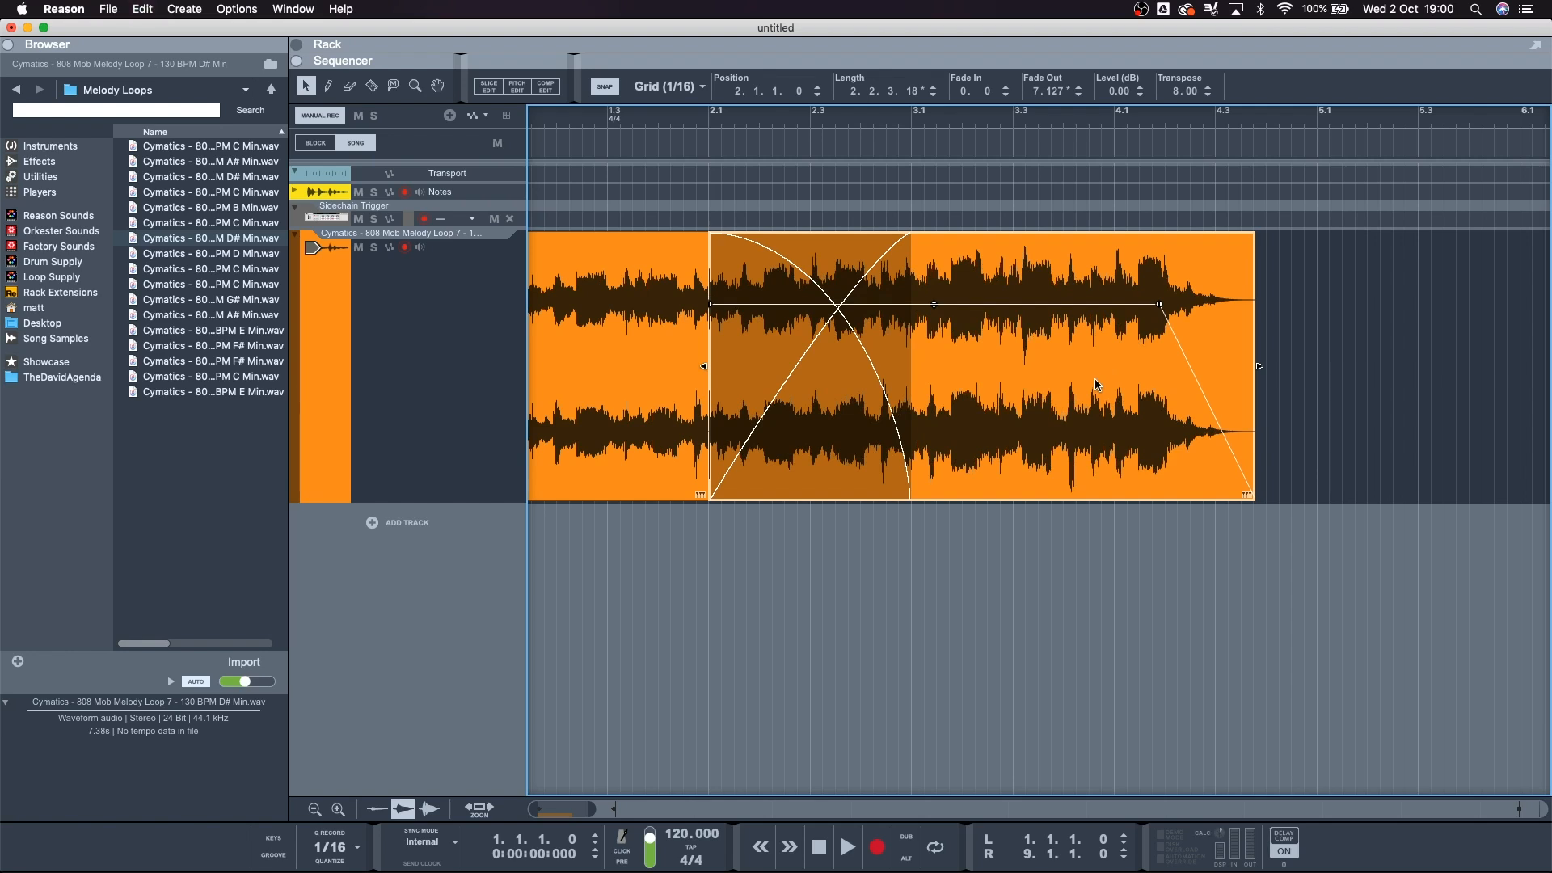
key("super+z")
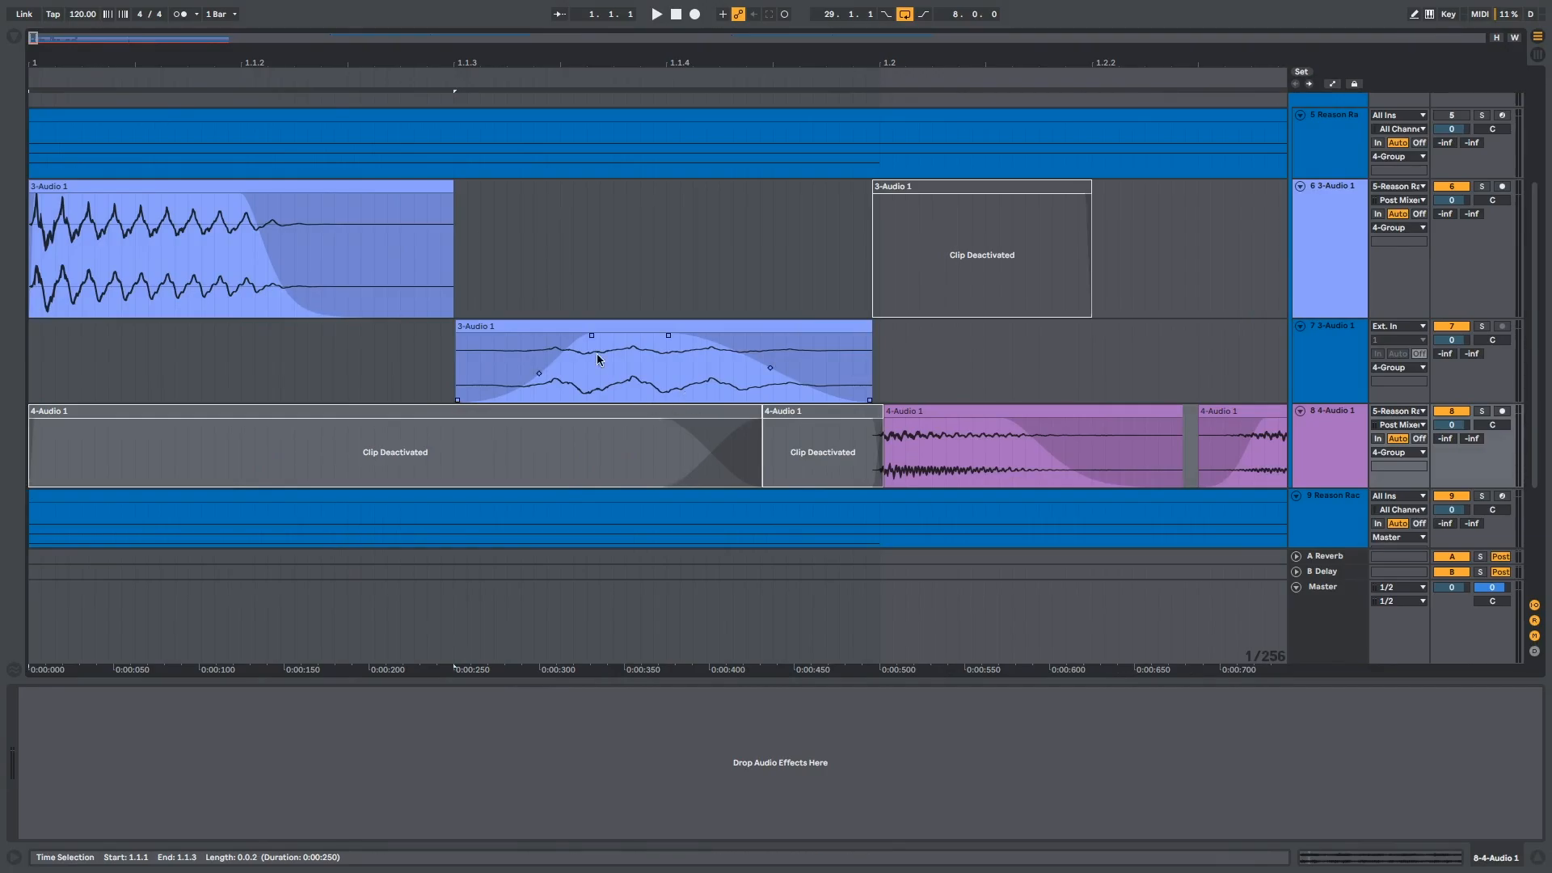
- Switch to Ableton Live, shorten the fade-in of the 3-Audio 1 clip on track 7, and play the arrangement from the start
left_click_drag(594, 334, 524, 369)
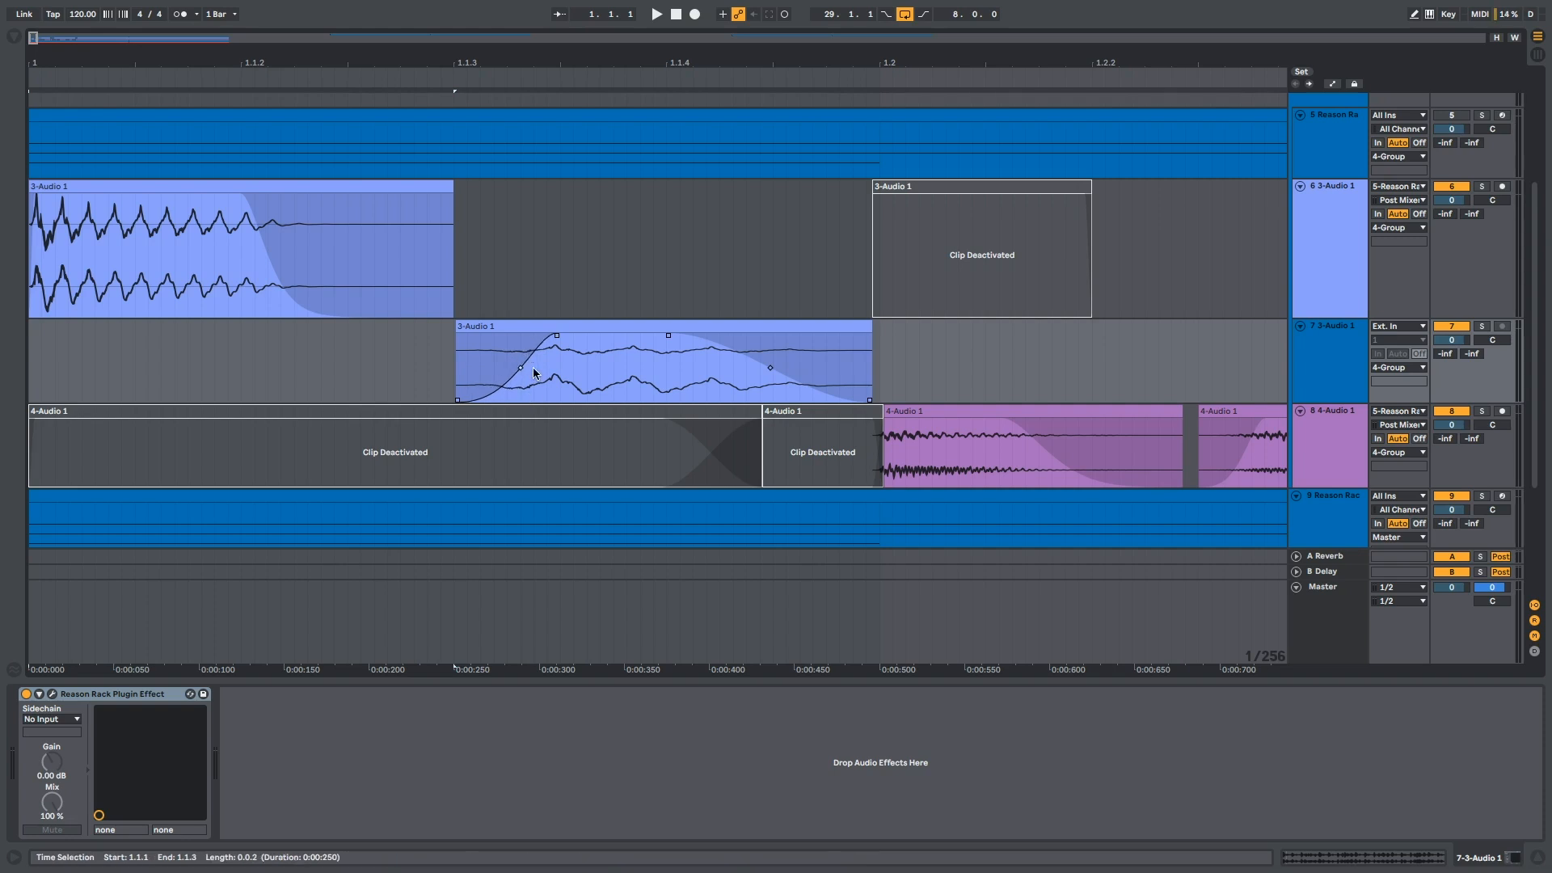
key("Home")
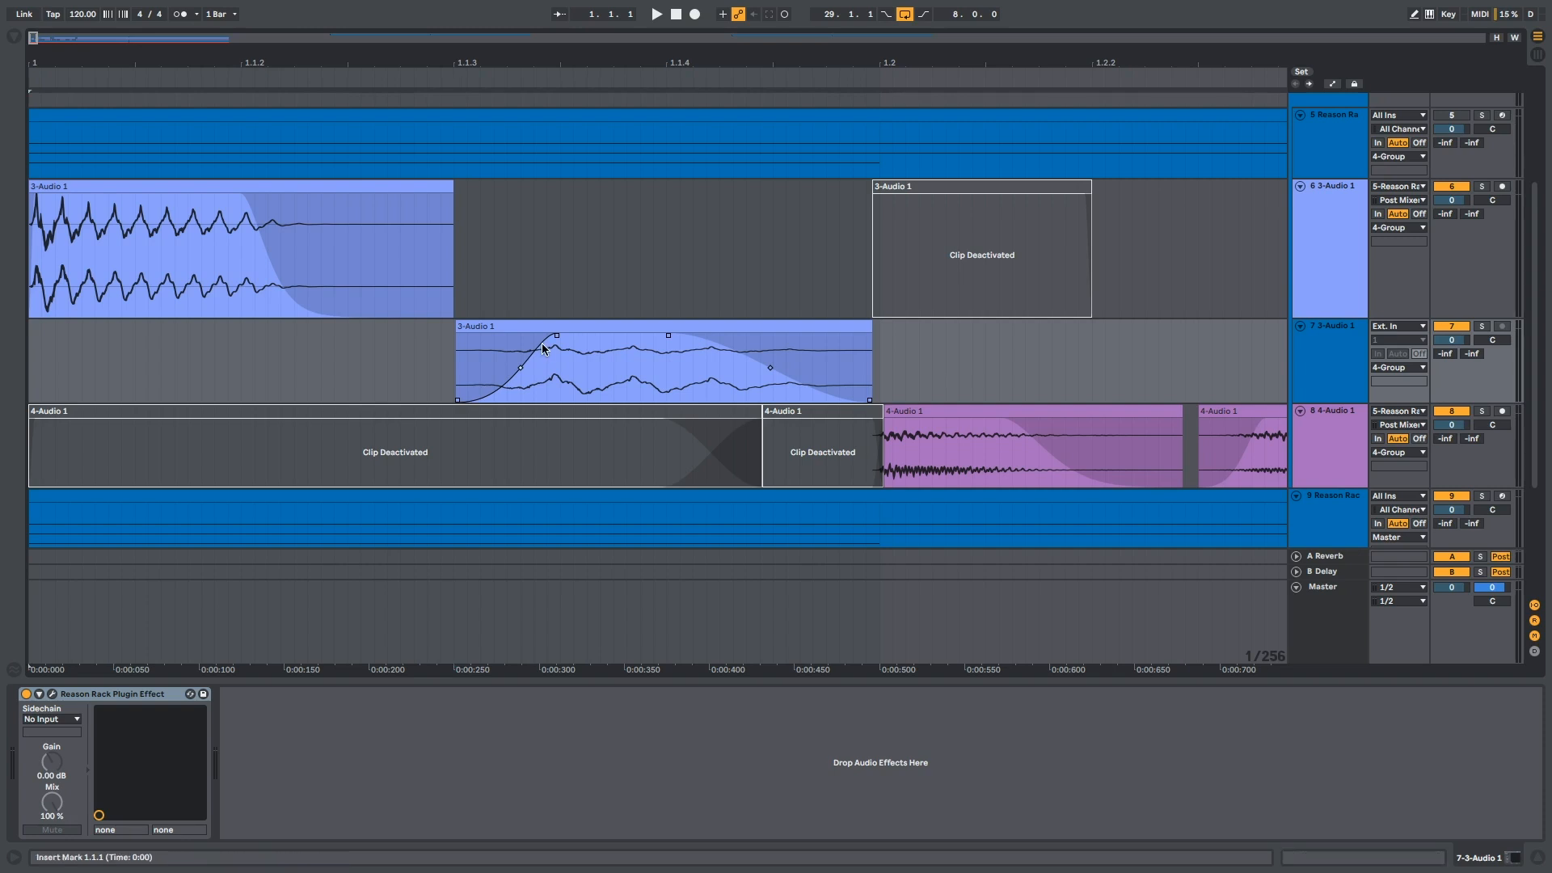
key("space")
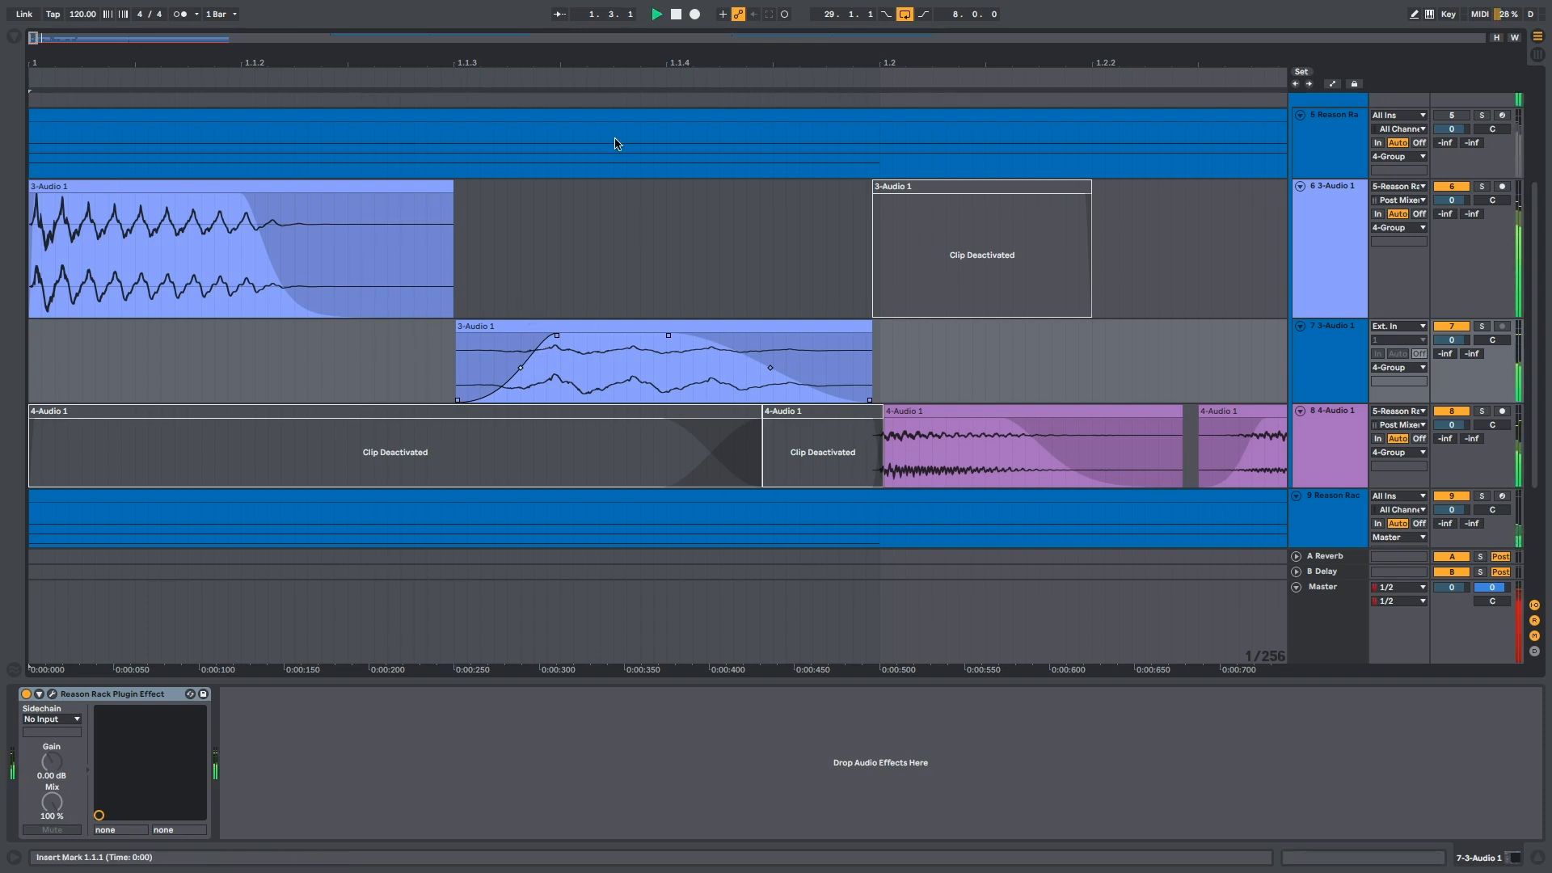
key("space")
- Select the 3-Audio 1 clip on track 7 and show its sample settings
left_click_drag(644, 62, 638, 31)
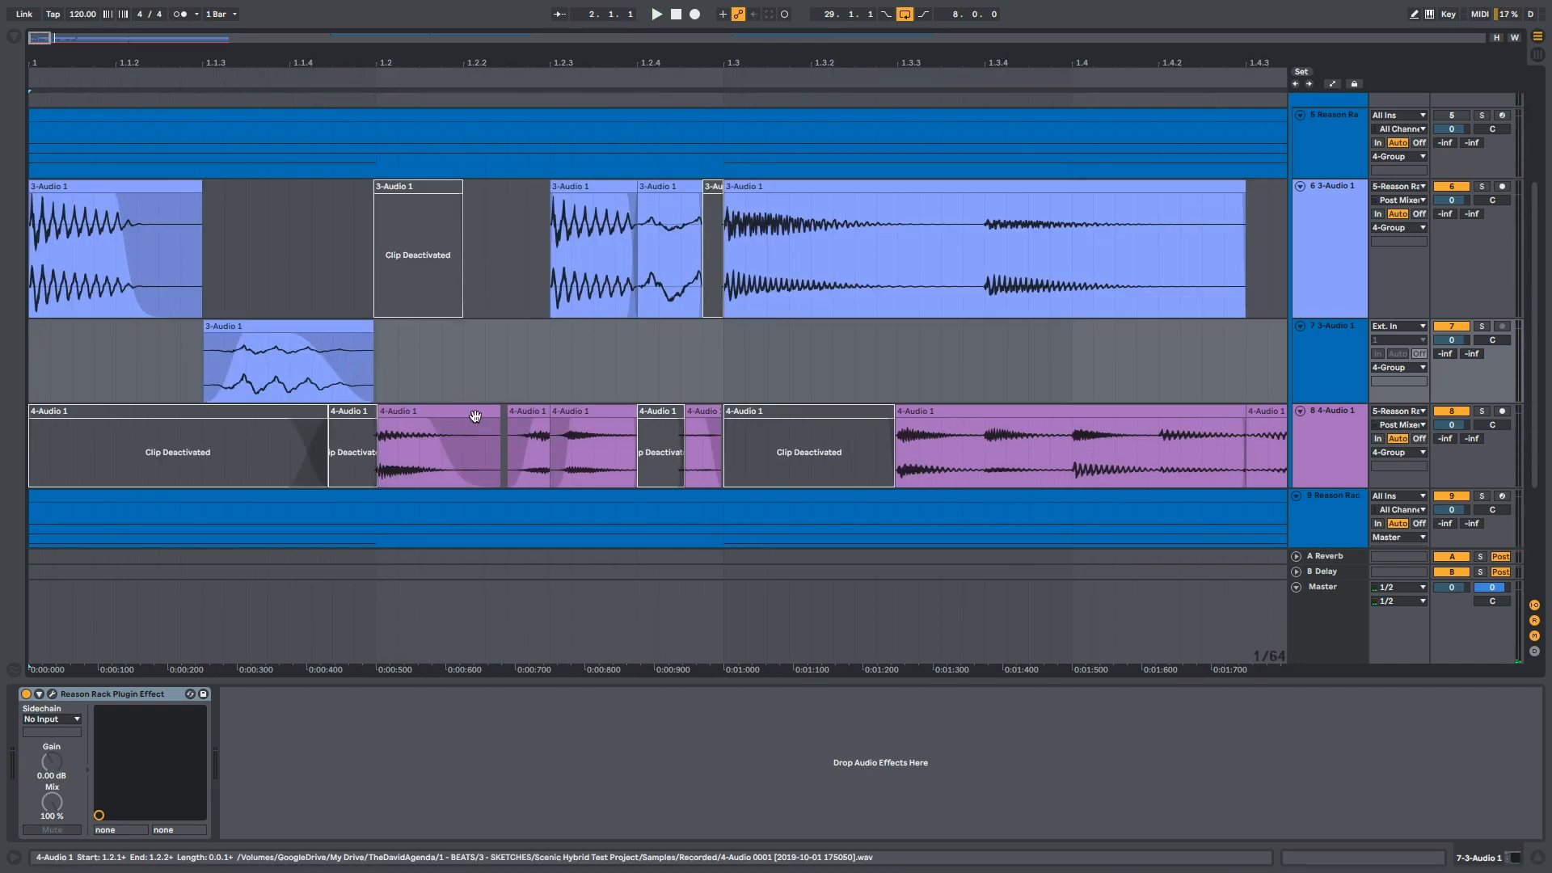
left_click(228, 322)
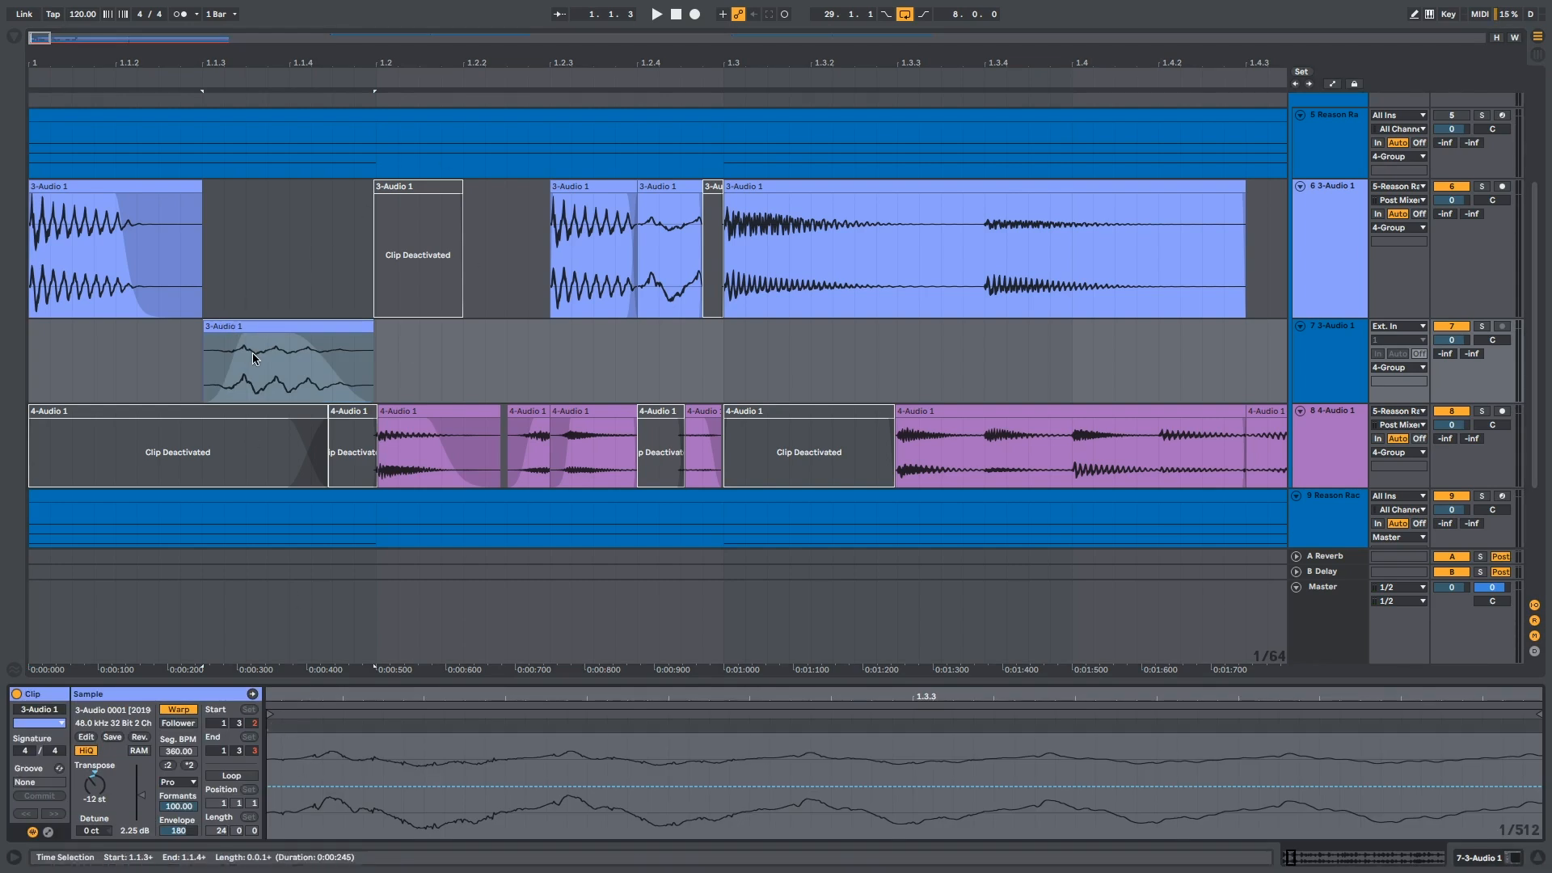
left_click(256, 325)
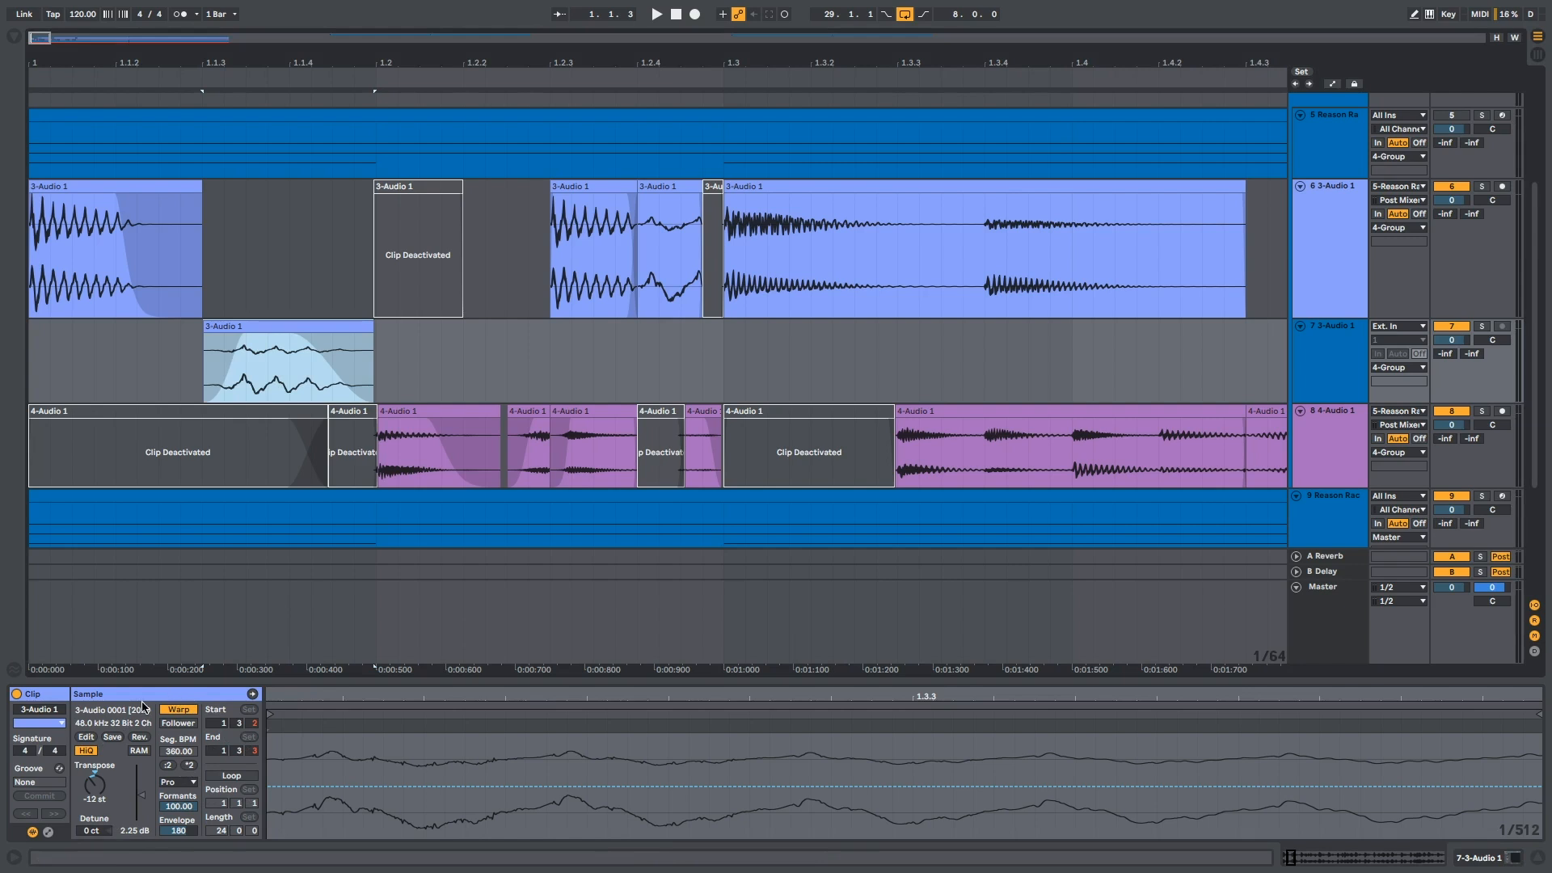
- Try transposing the selected clip to -48 st, return it to -12 st, and review the available warp modes
left_click(97, 790)
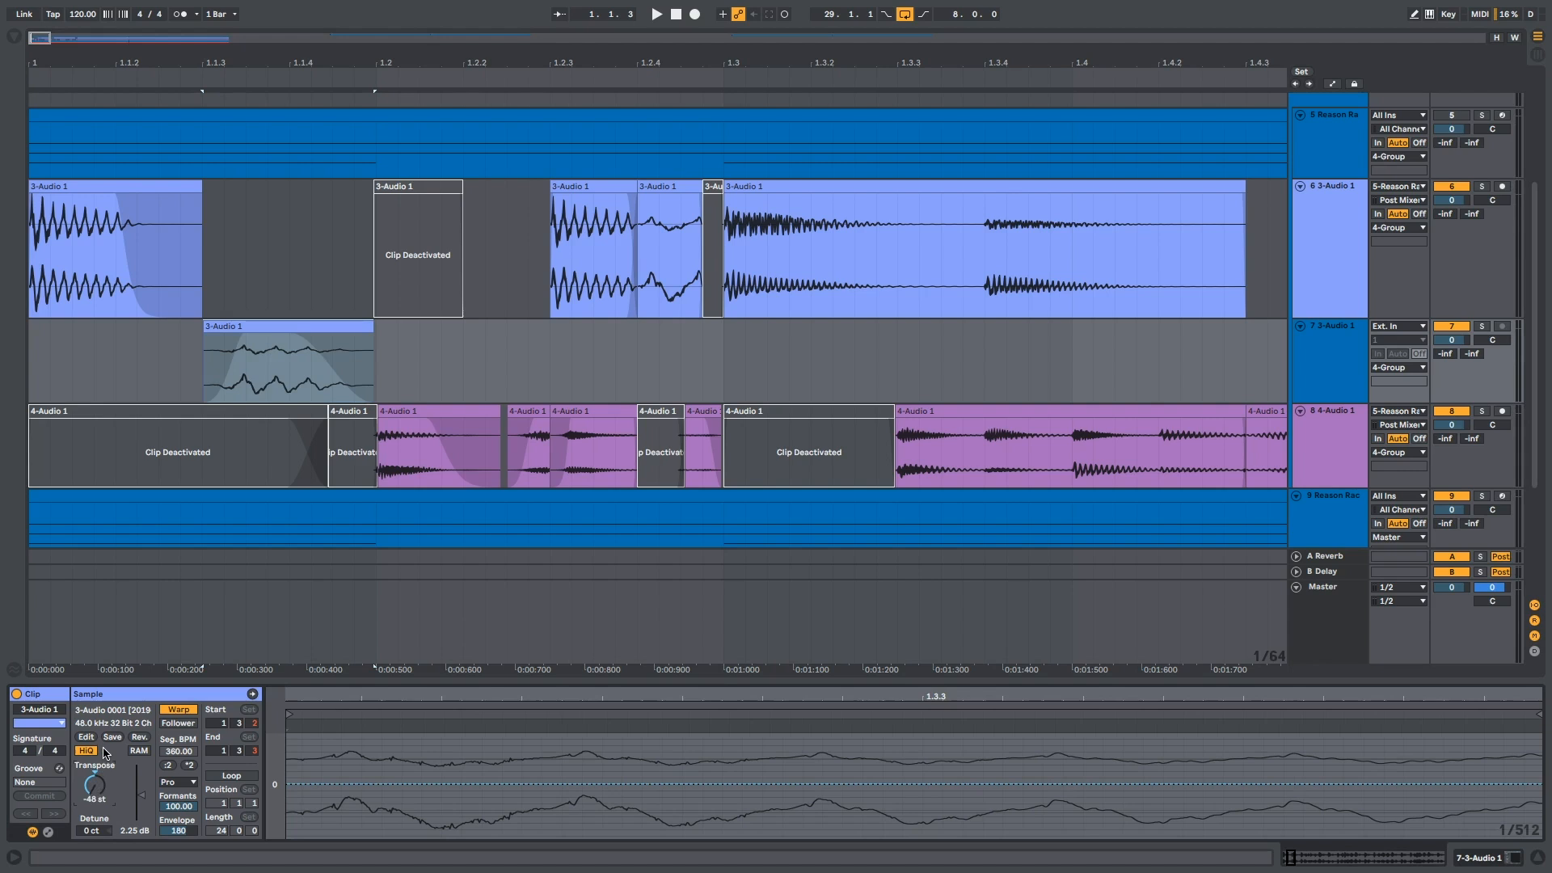
left_click_drag(104, 754, 104, 770)
left_click(191, 784)
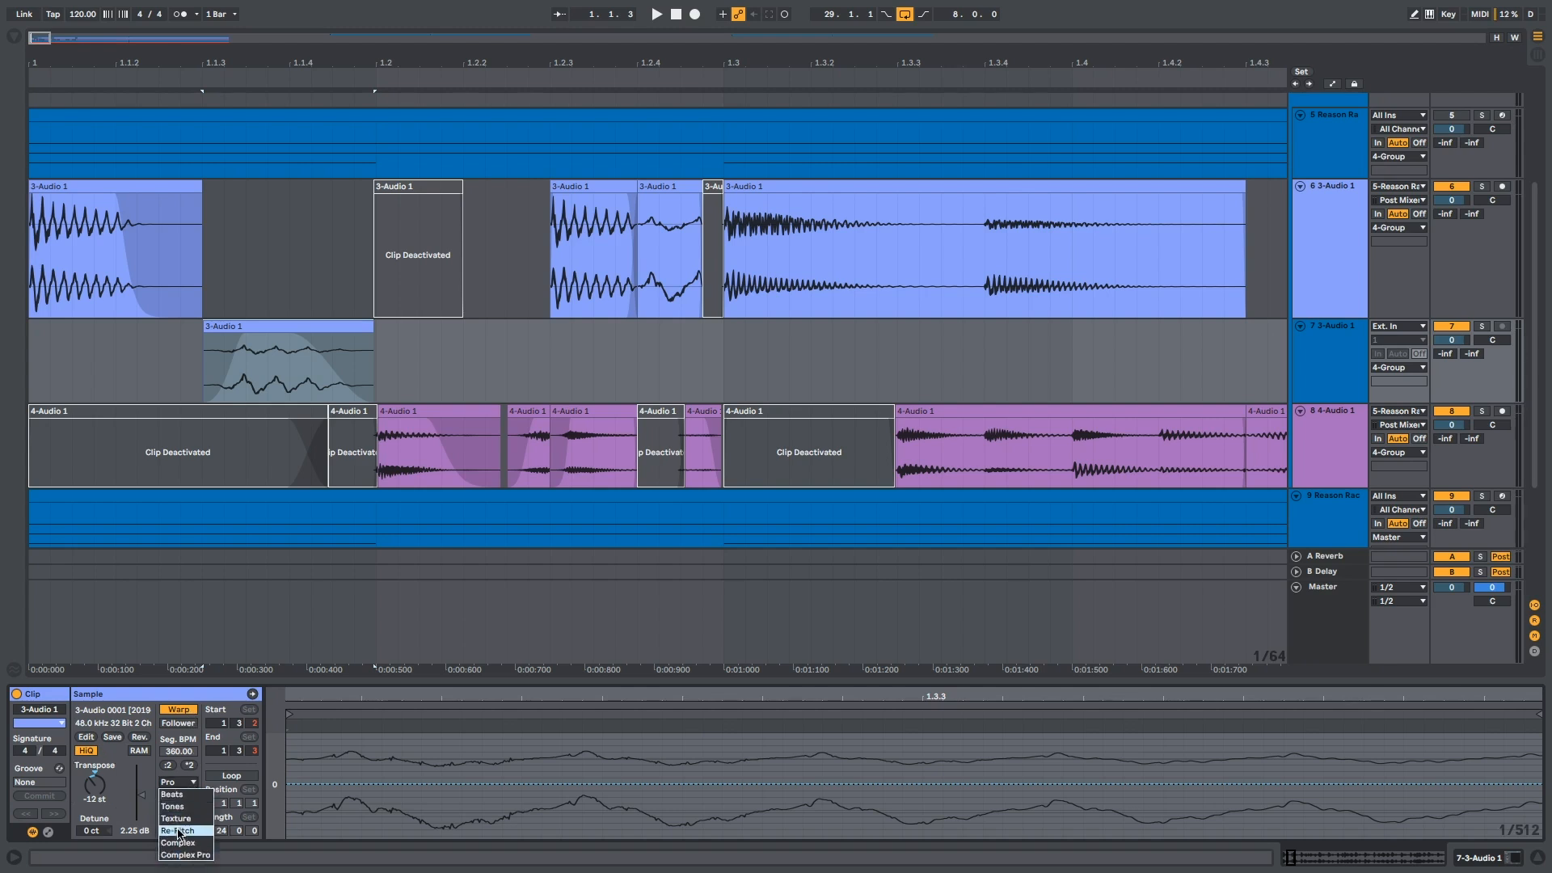
left_click(154, 777)
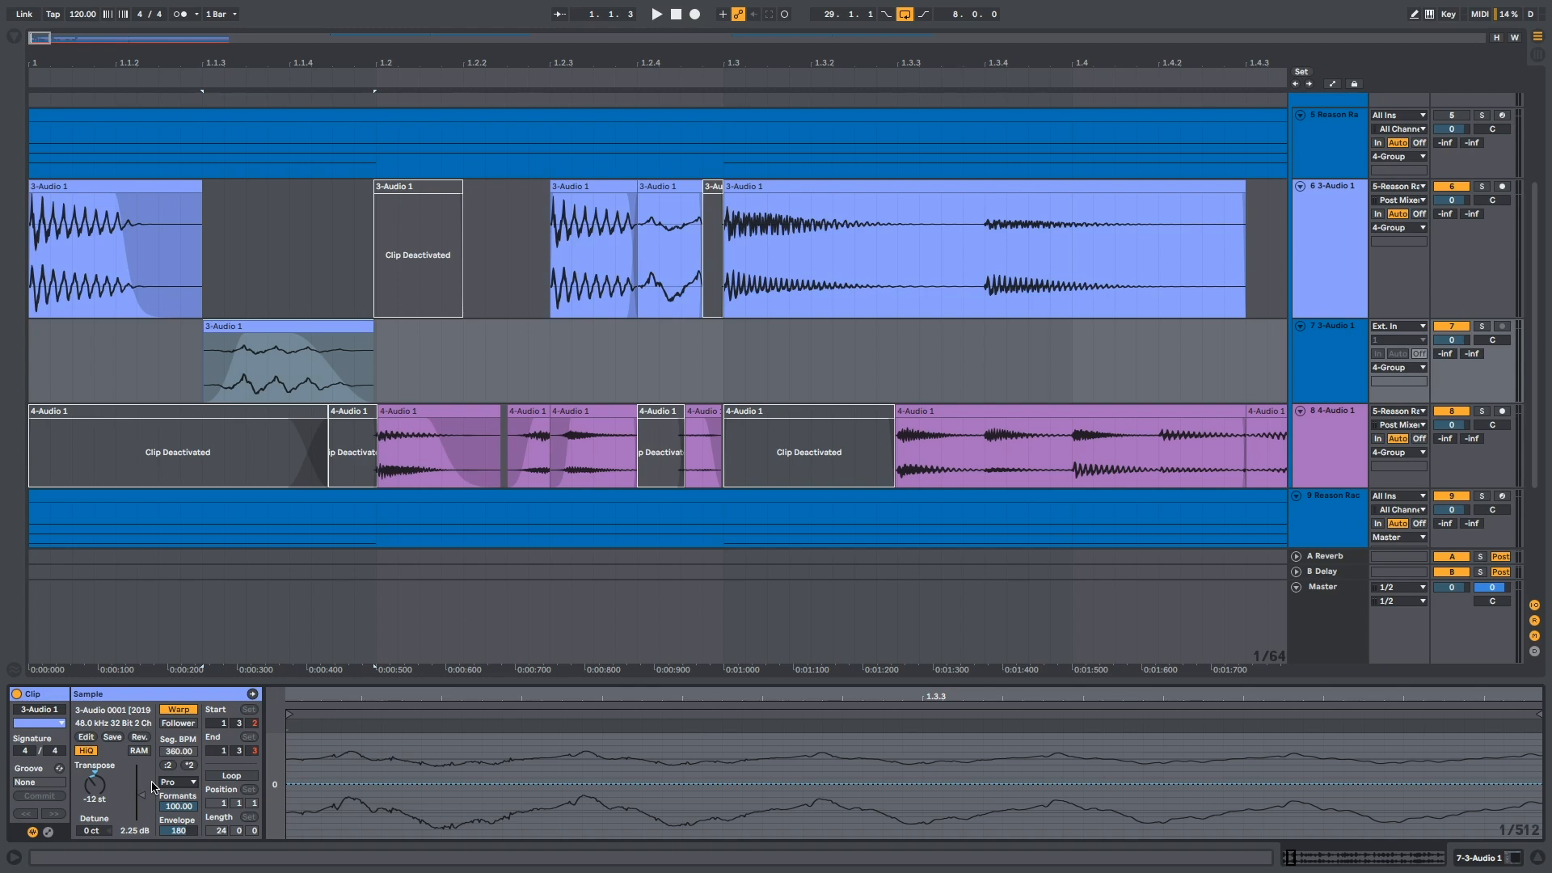
- Enlarge the clip view of the track 7 clip, show its envelopes, and choose the clip's Transposition envelope
left_click_drag(434, 688, 433, 557)
left_click(215, 245)
left_click(1303, 802)
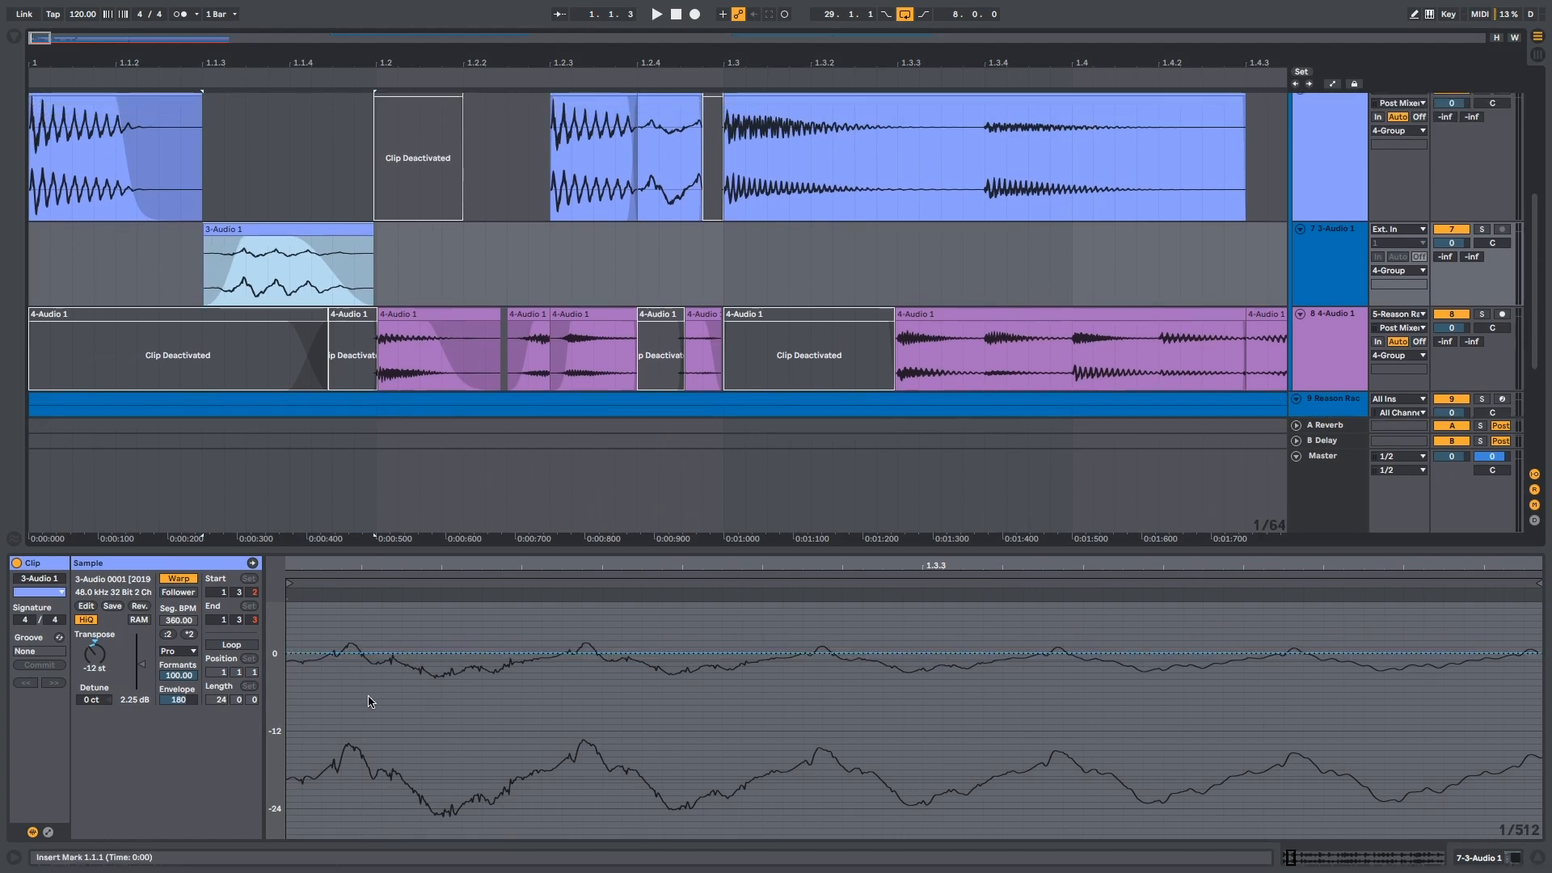
left_click(252, 563)
left_click(252, 563)
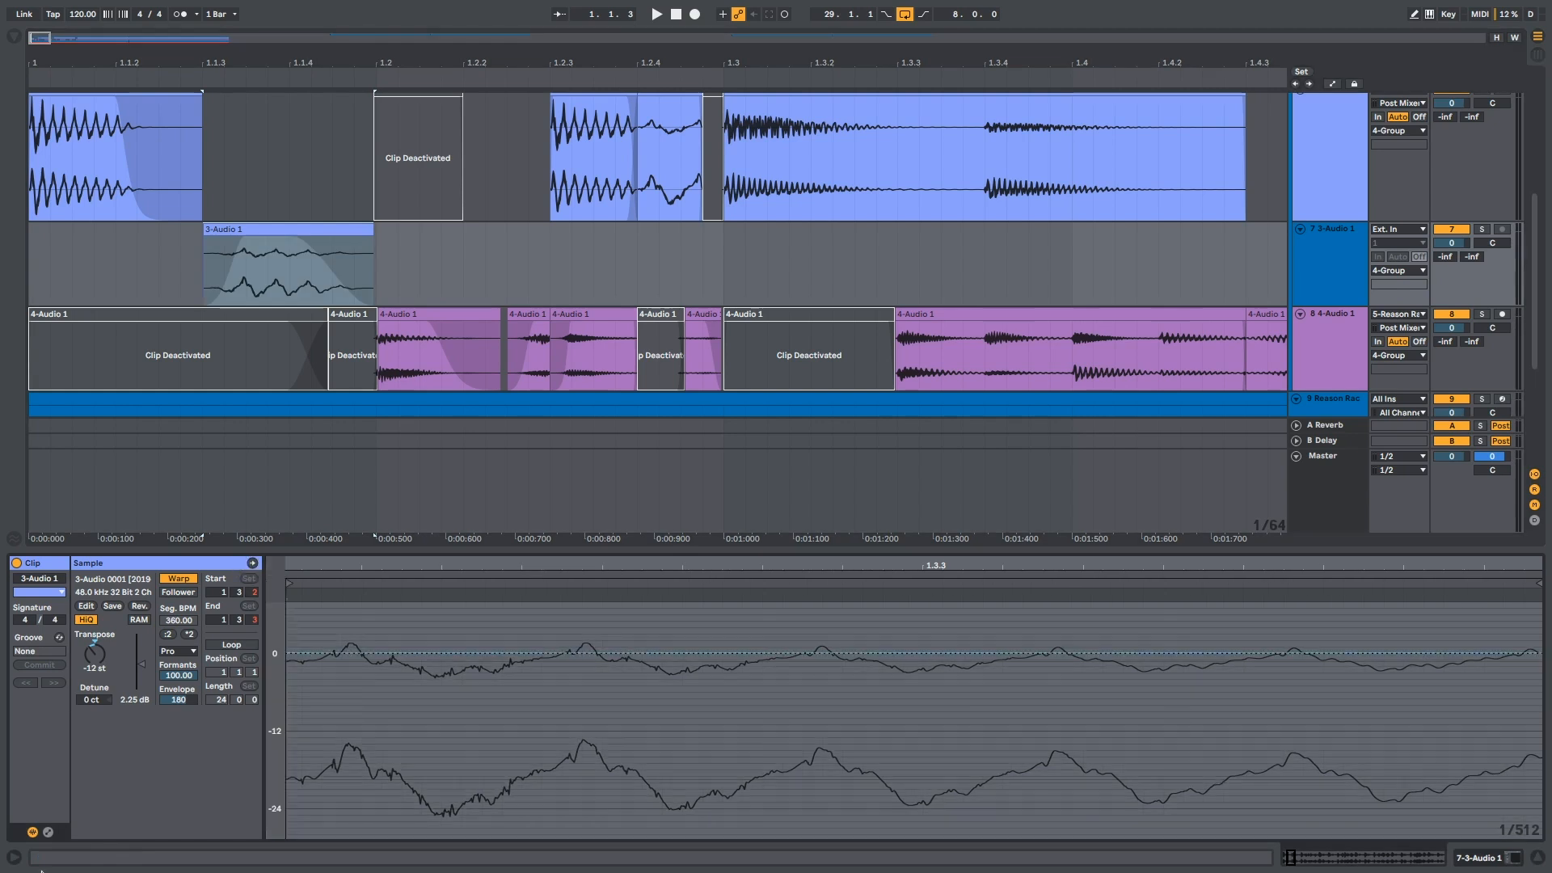
left_click(47, 833)
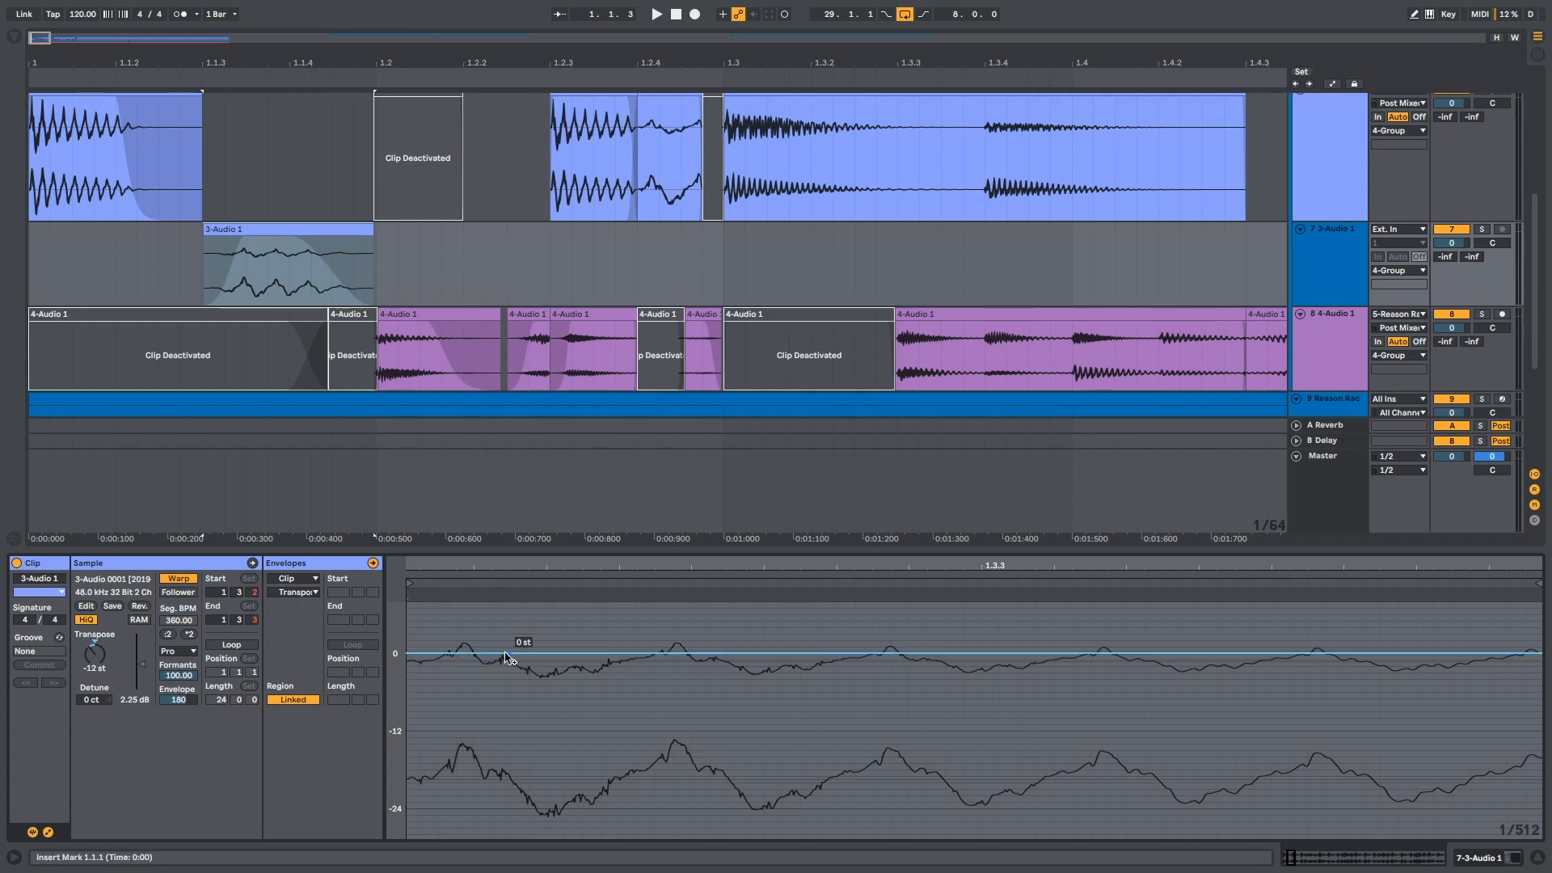
left_click(312, 592)
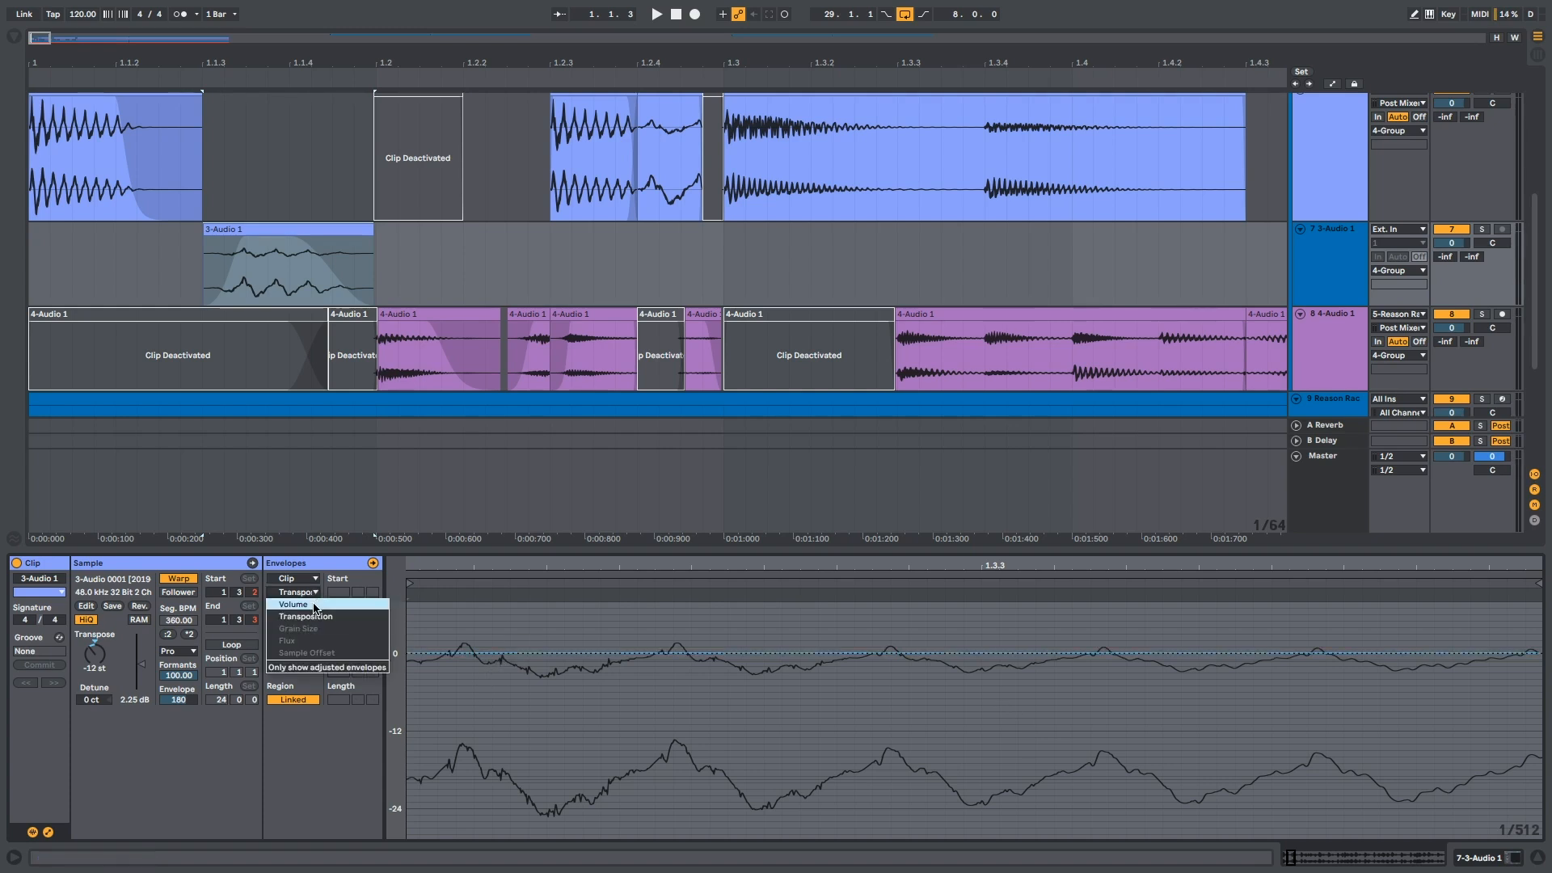
left_click(317, 616)
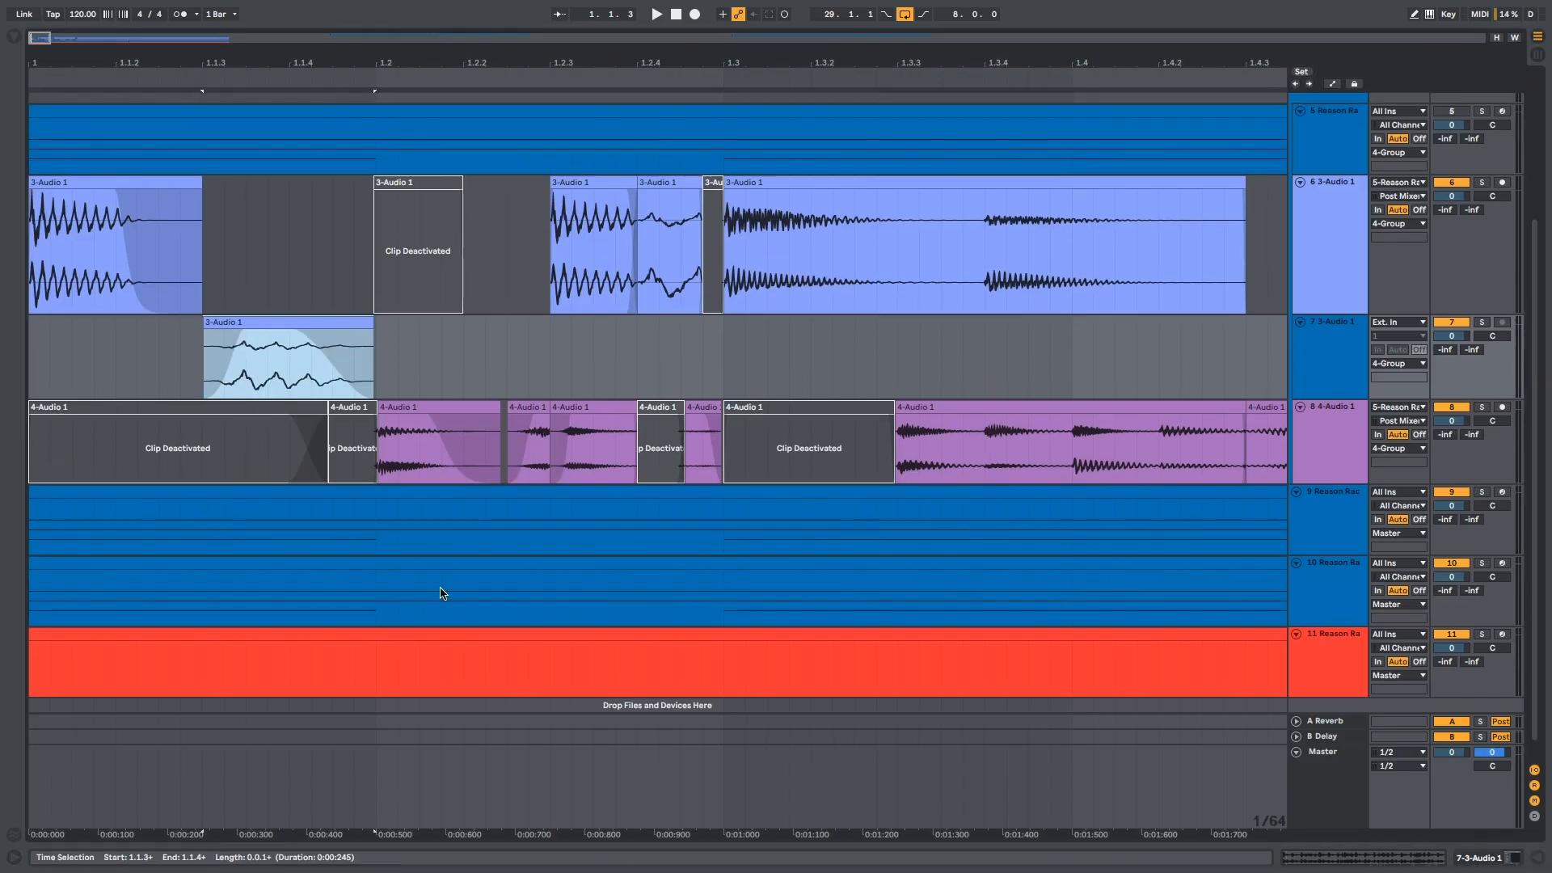
- Deactivate the Reason tracks 9 and 10 and play the arrangement from the start
key("Home")
key("space")
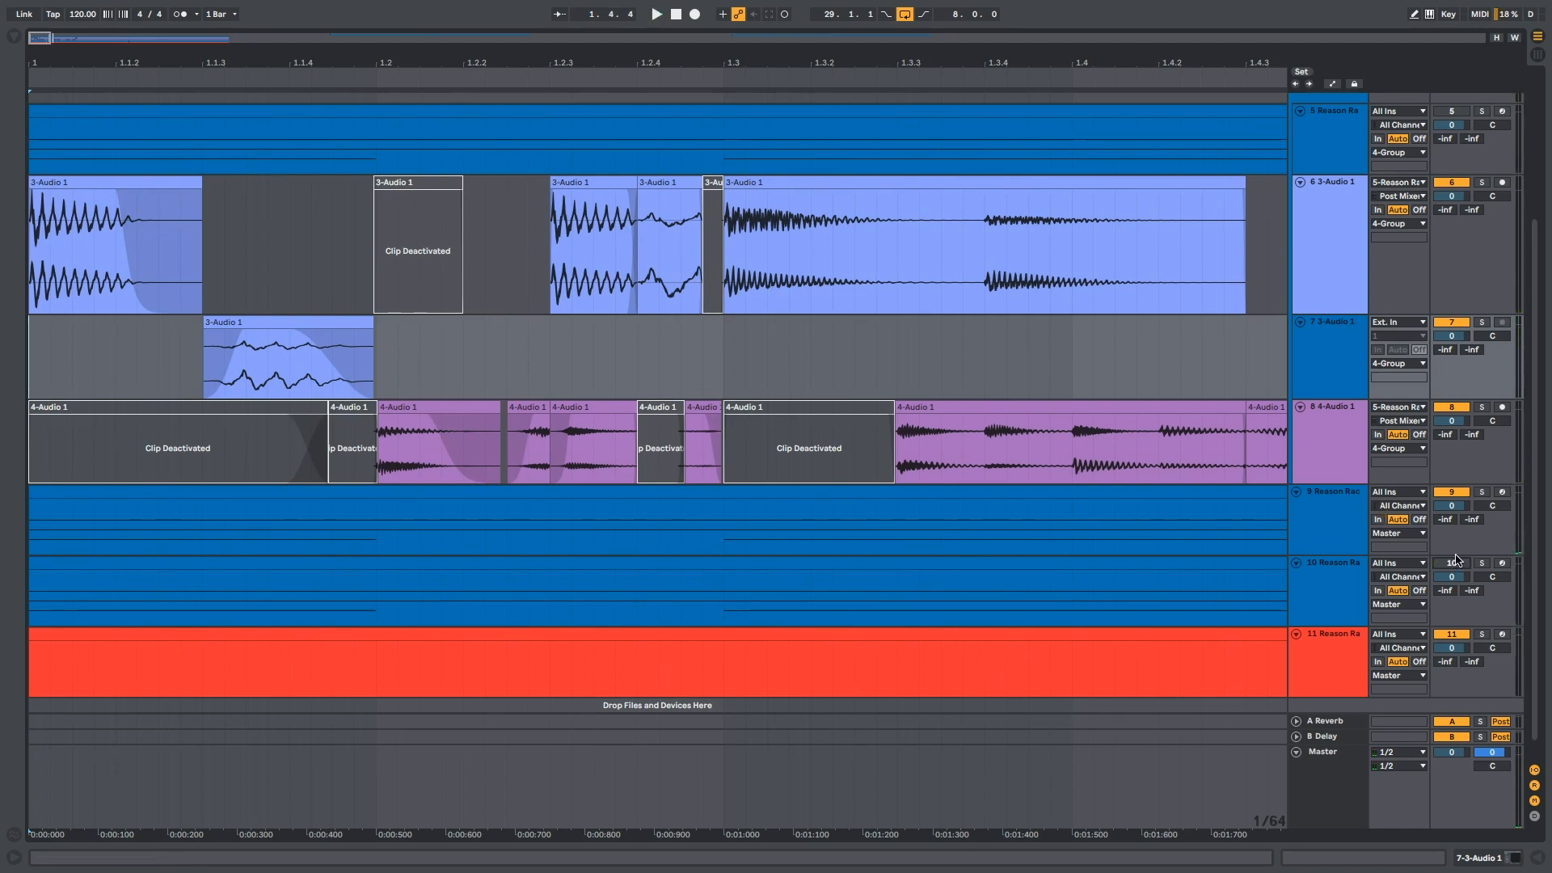
left_click(1466, 493)
key("space")
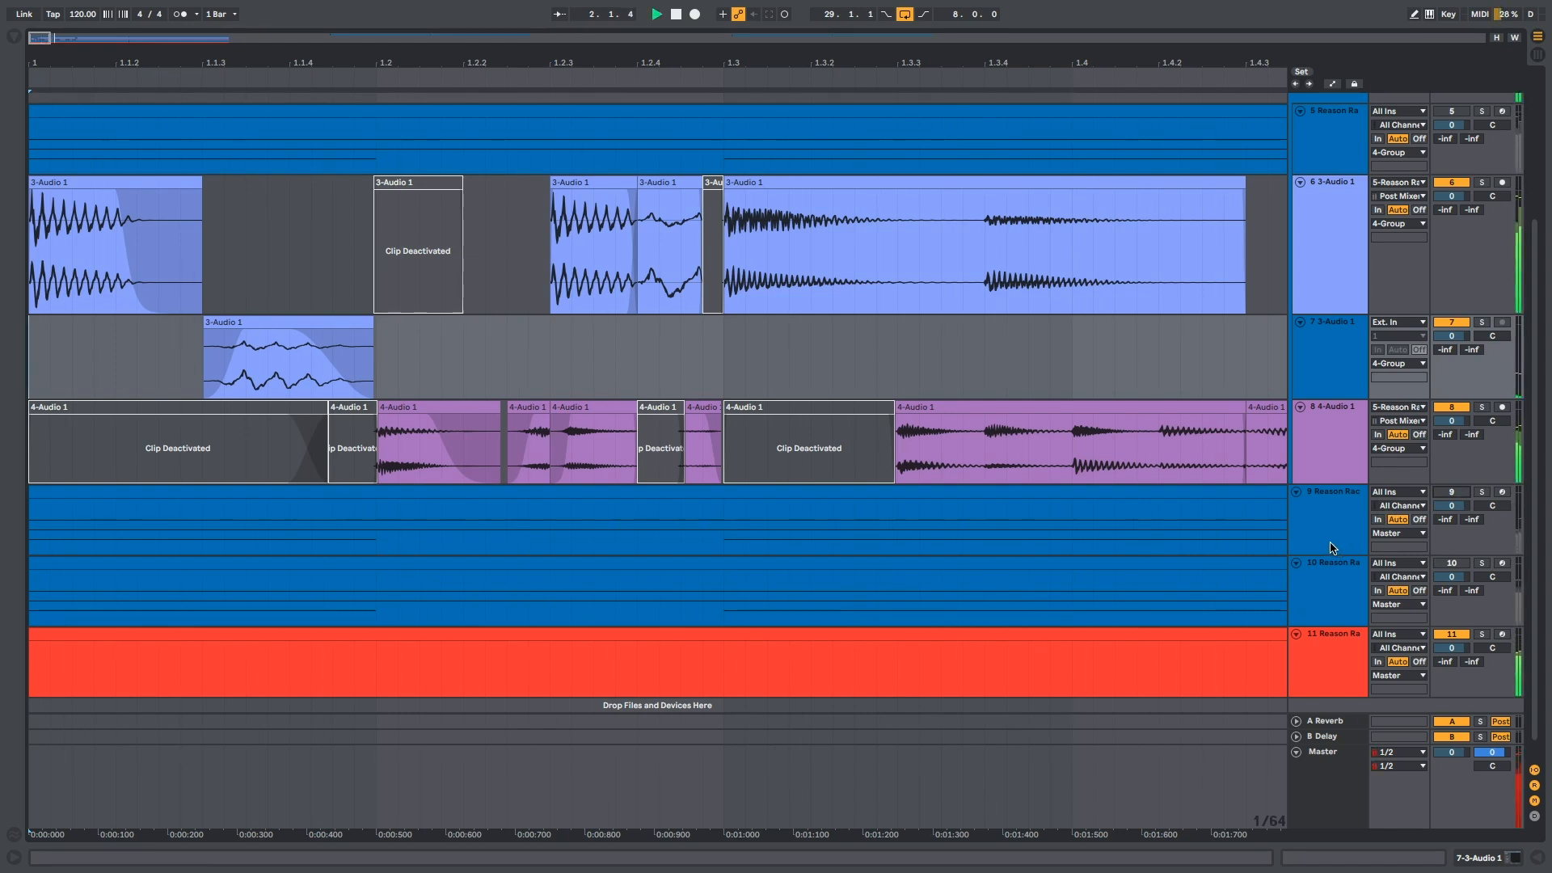
key("space")
- Show the first three bars of the layered audio clips on tracks 6 to 8 in the arrangement
left_click_drag(842, 63, 842, 49)
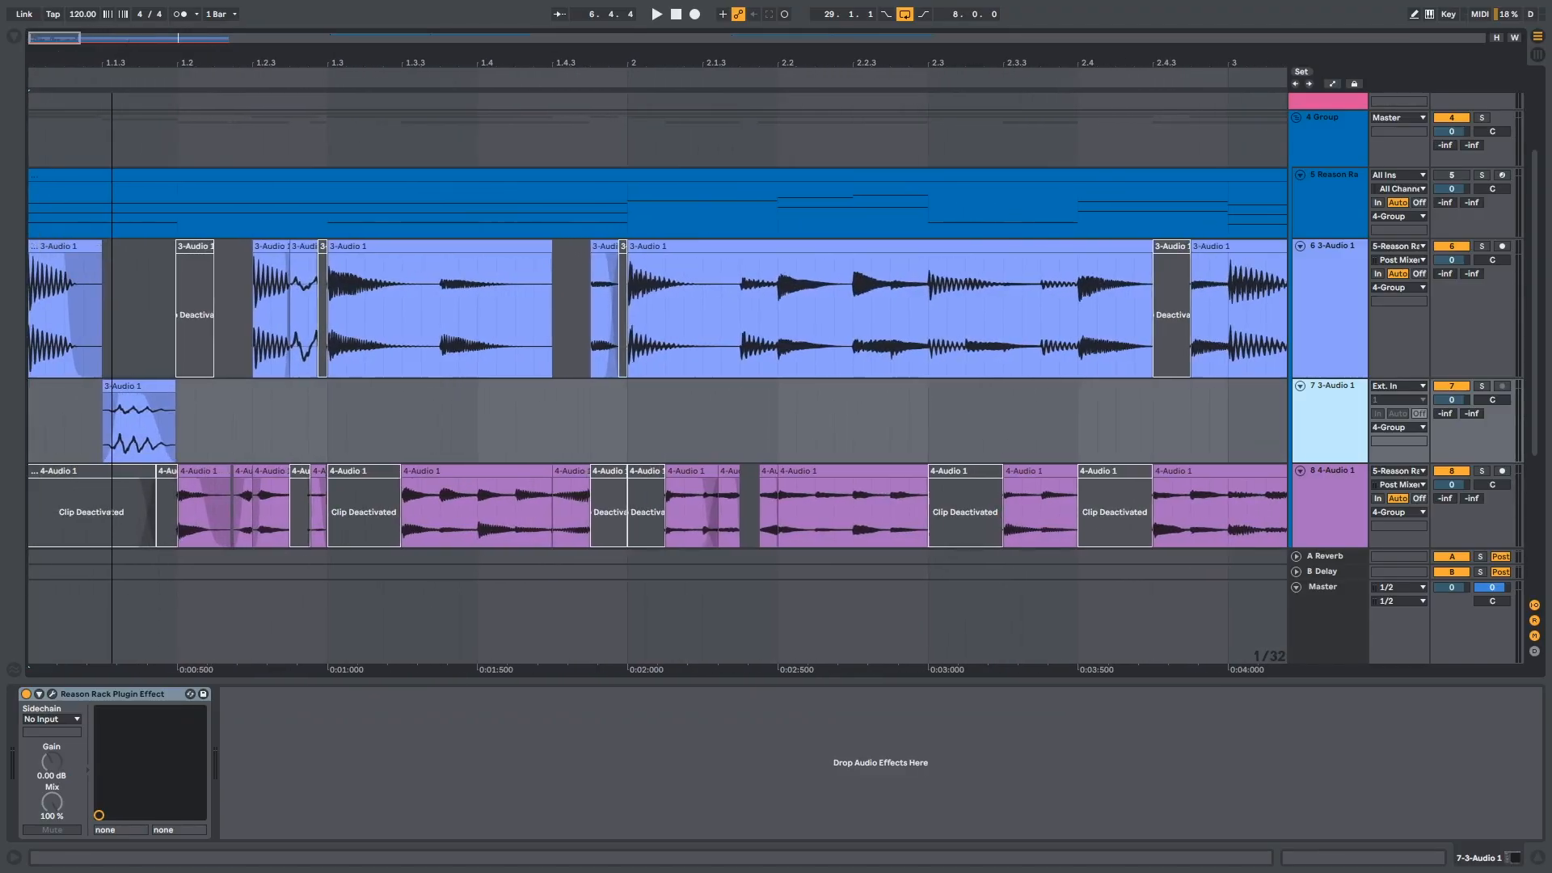
left_click_drag(160, 62, 160, 38)
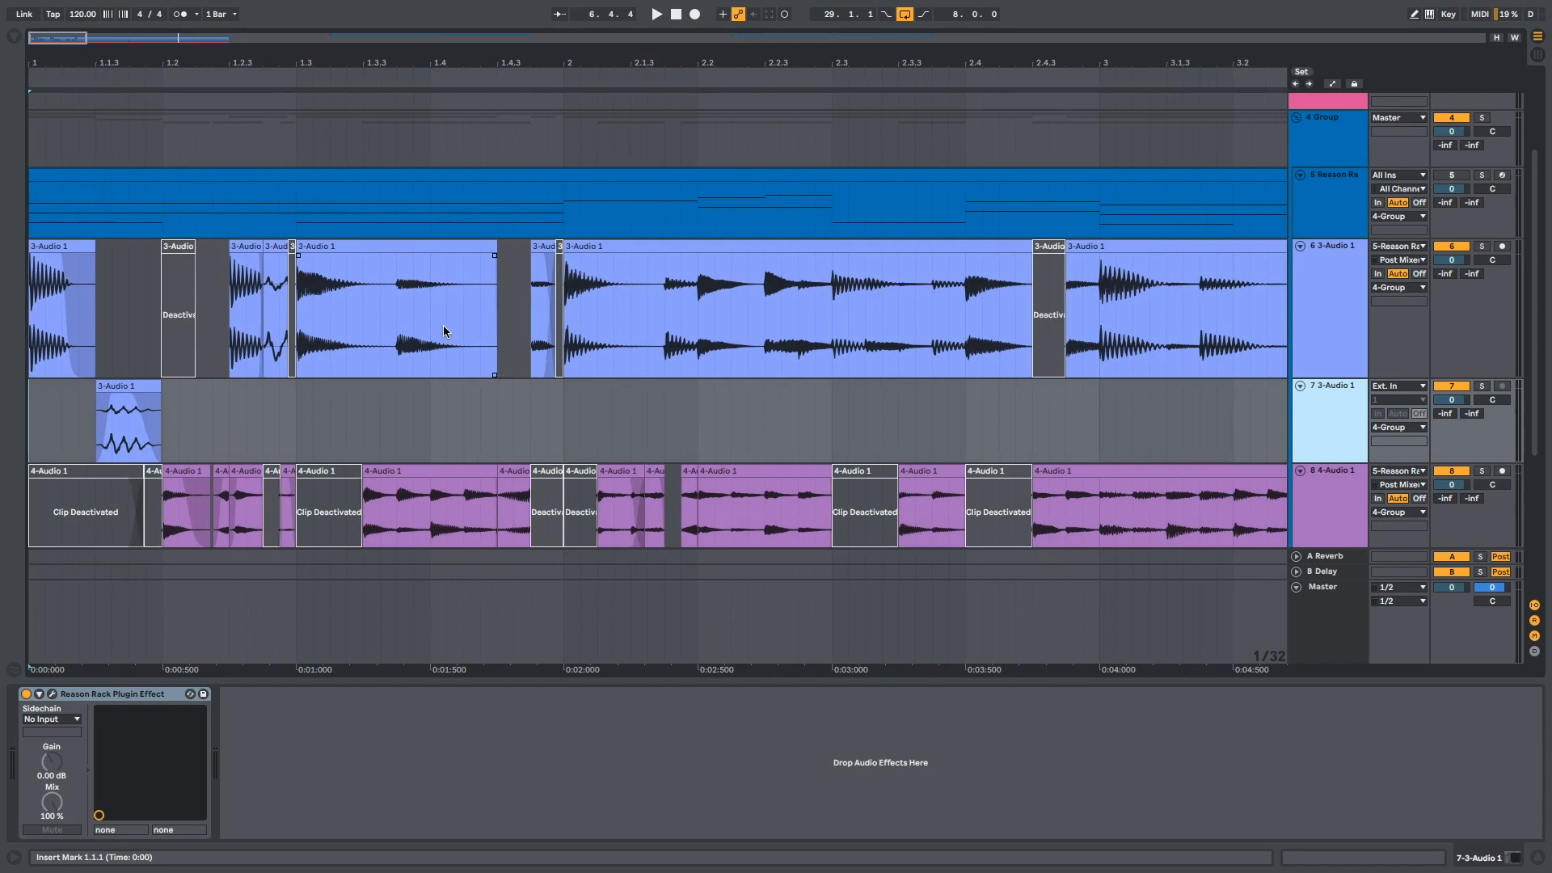
scroll(443, 326, "down", 2)
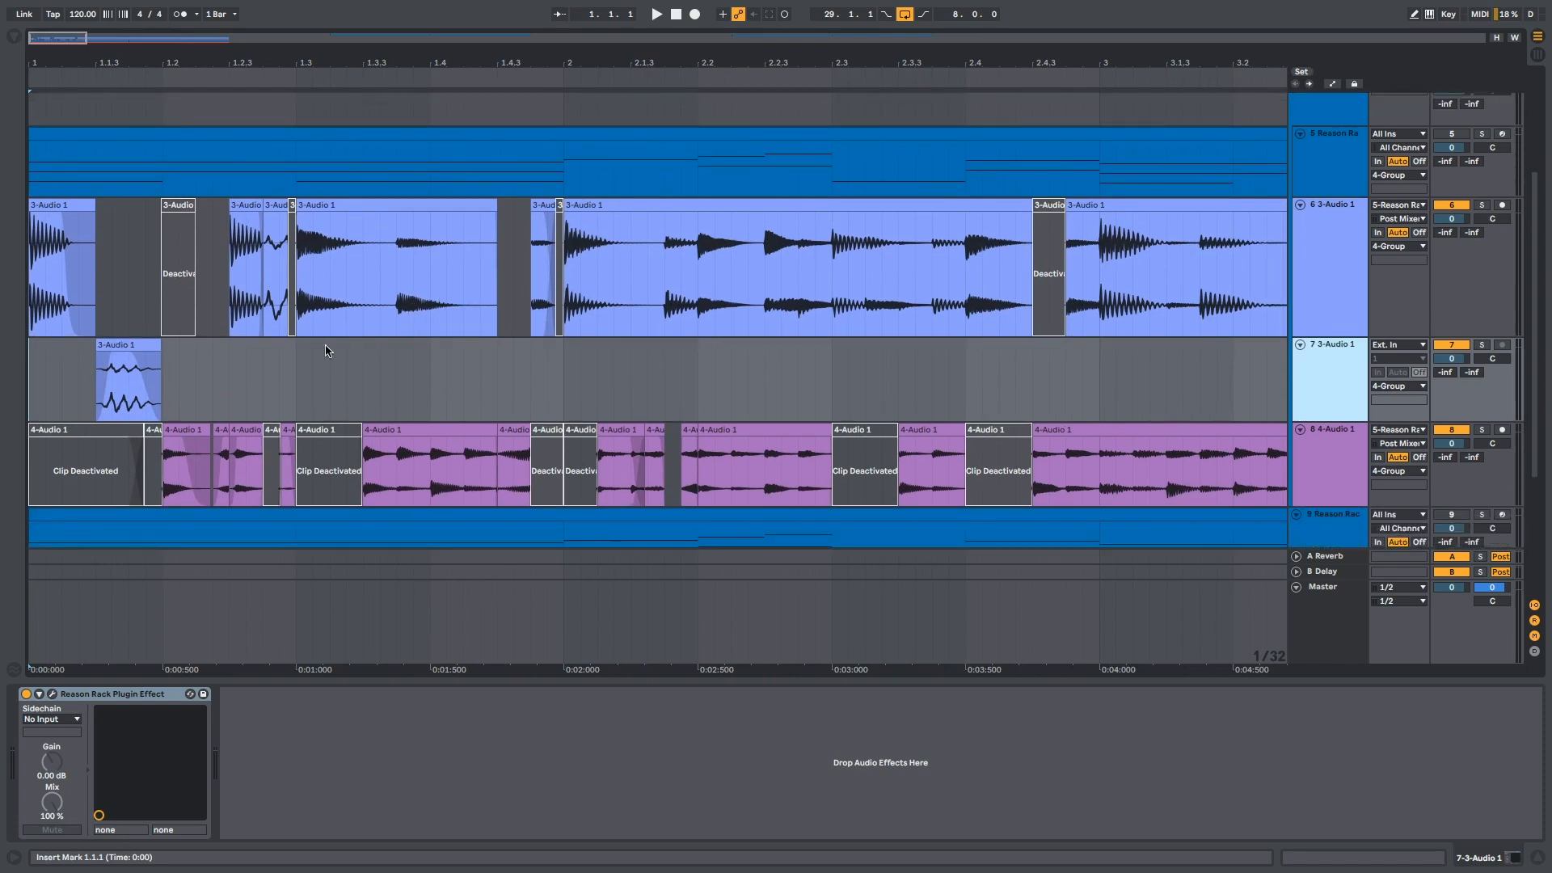